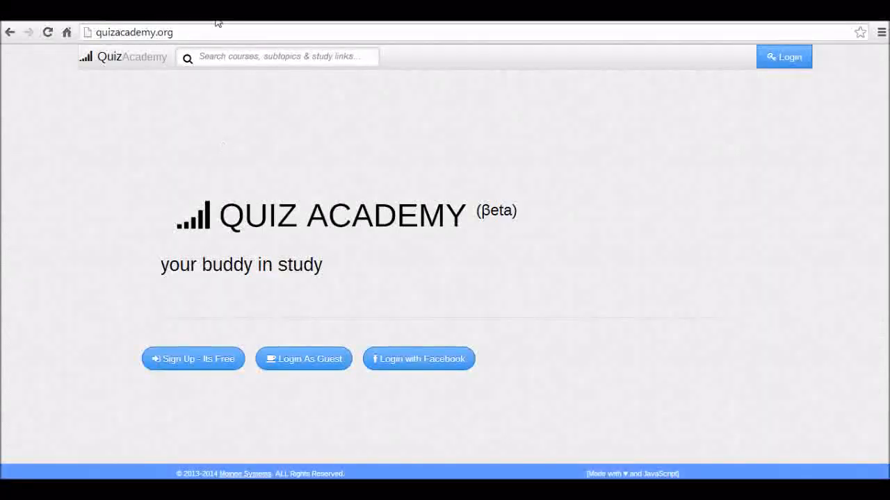
# View the sign-up form and the login form on the home page, and close the form
pyautogui.click(244, 34)
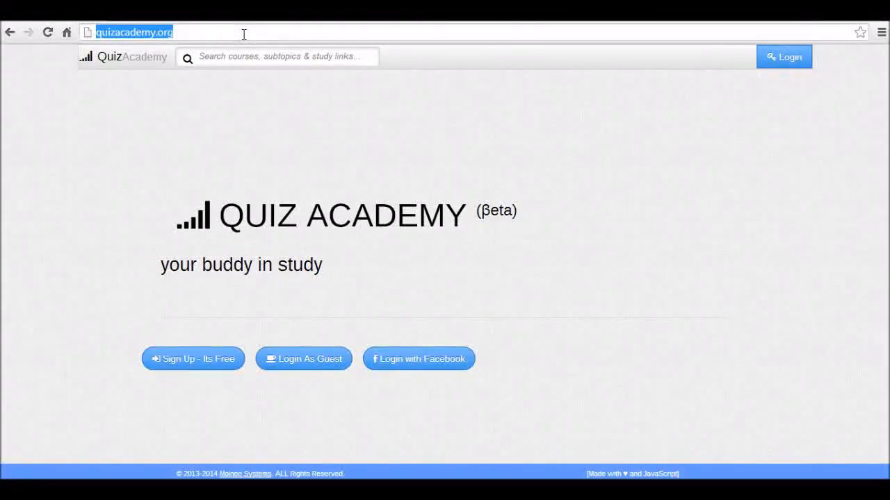
pyautogui.click(244, 34)
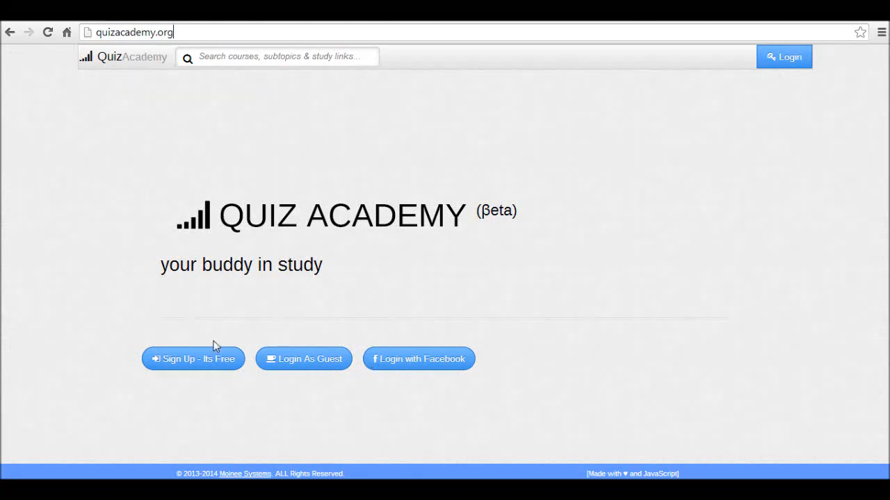
pyautogui.click(189, 370)
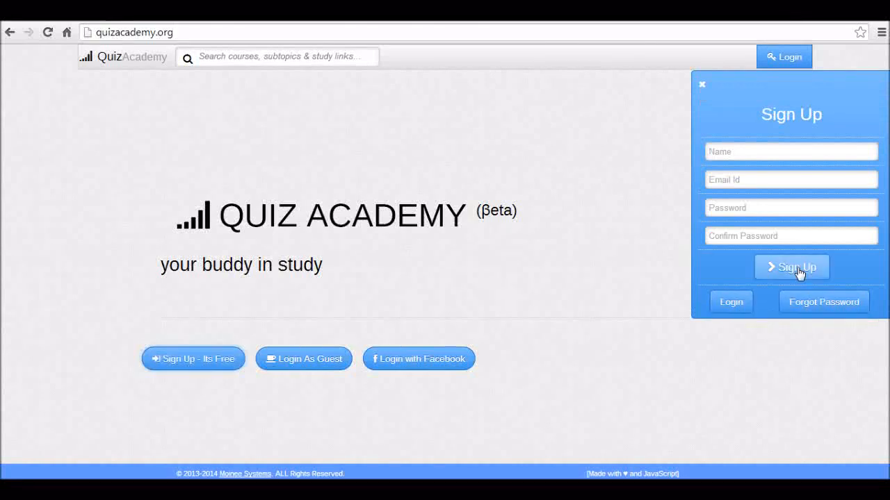
pyautogui.click(735, 304)
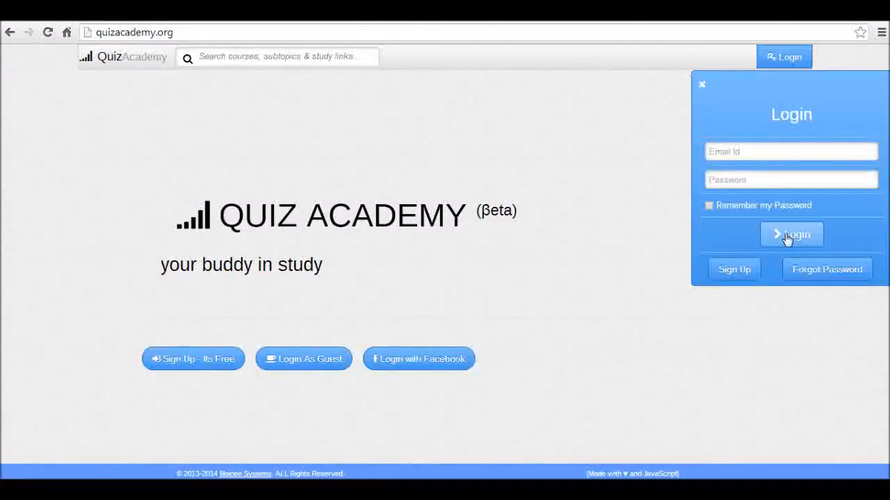
pyautogui.click(702, 85)
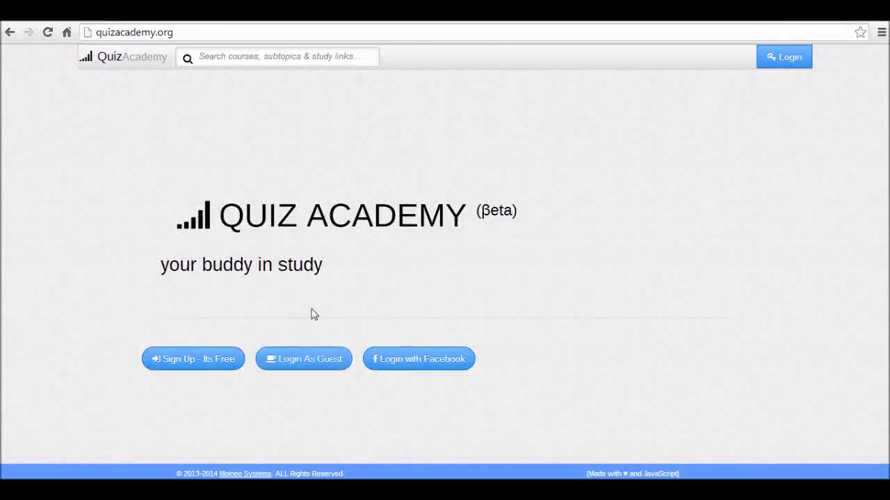
# Log in as a guest and open the Ch01 quiz of the Science (विज्ञान) topic in the RBSE Class 9 course
pyautogui.click(307, 369)
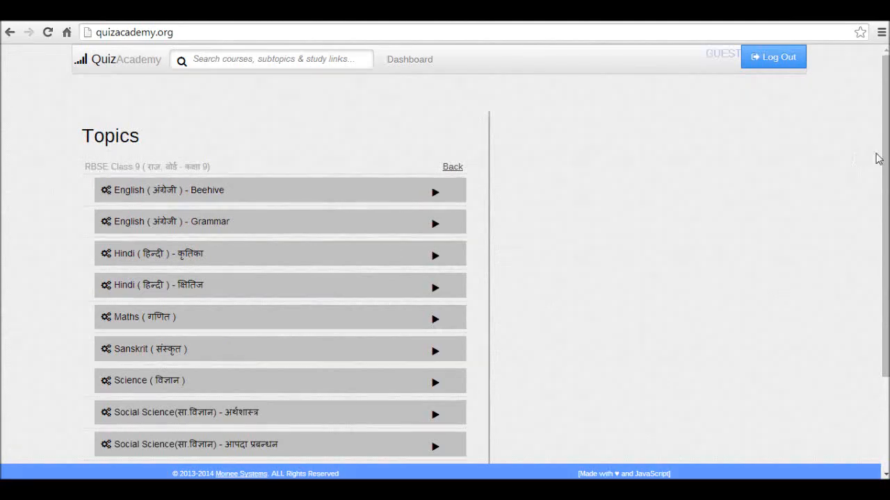
pyautogui.scroll(-1, 887, 198)
pyautogui.moveTo(887, 198); pyautogui.dragTo(889, 238)
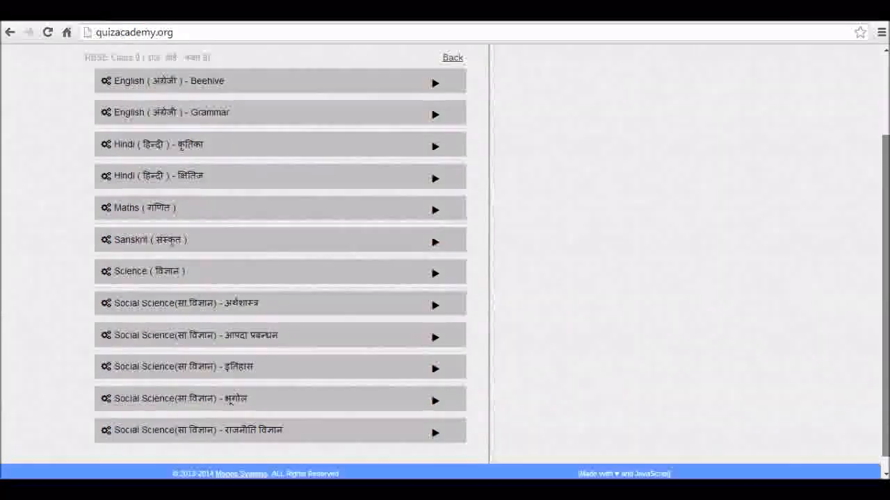
pyautogui.click(162, 275)
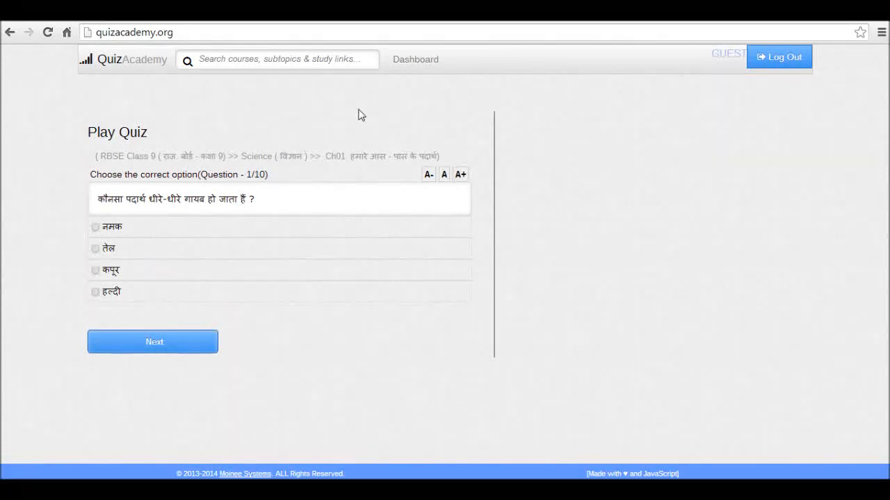
# Return to the course dashboard and search courses, subtopics and study links for "विज्ञान"
pyautogui.click(414, 61)
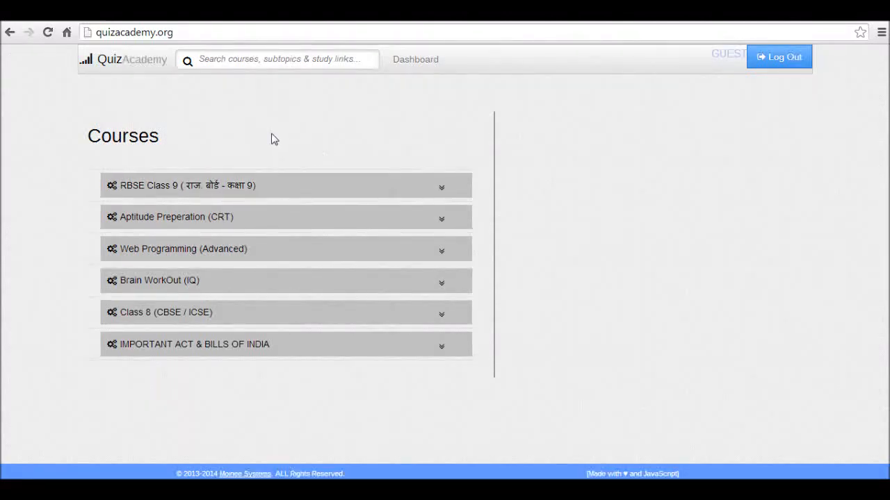
pyautogui.click(253, 56)
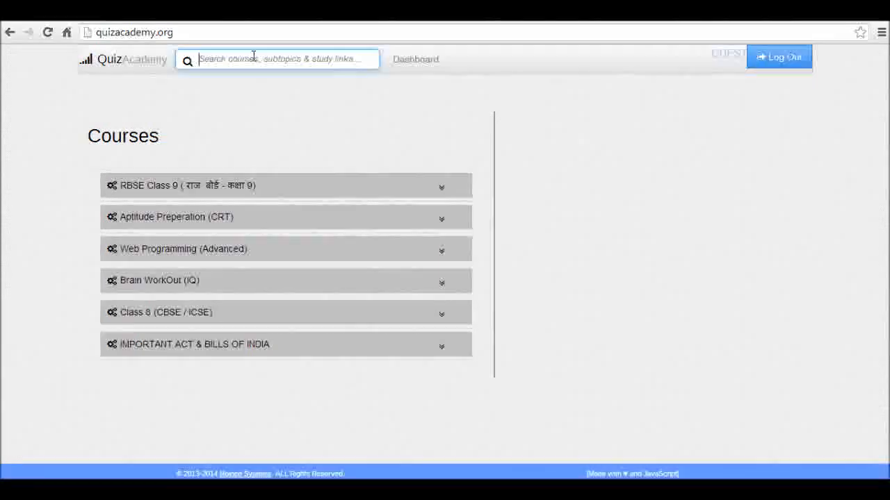
pyautogui.write('vi')
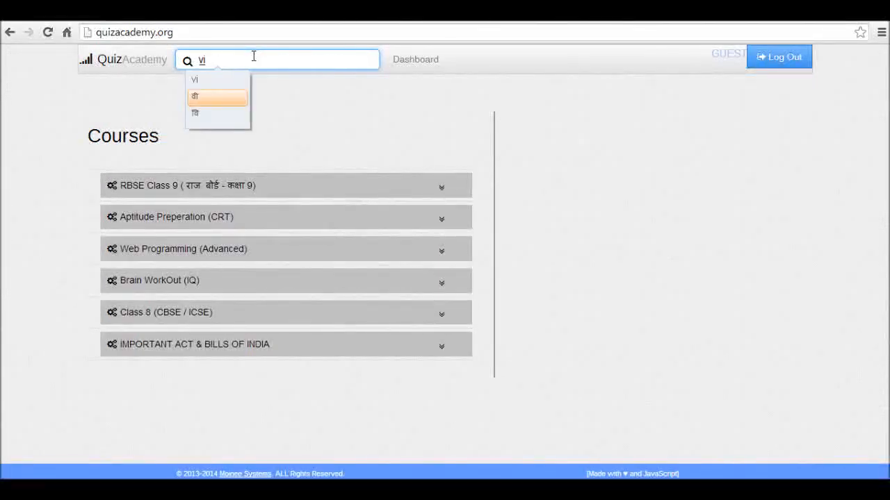
pyautogui.write('g')
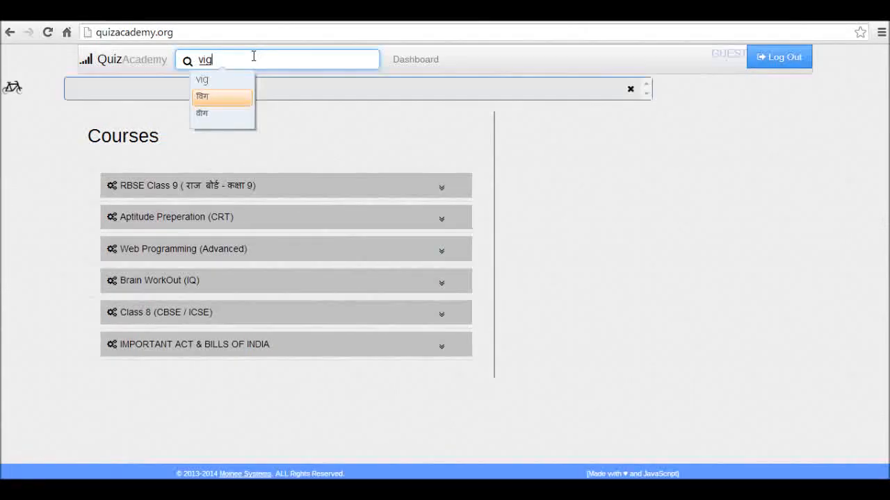
pyautogui.write('yan')
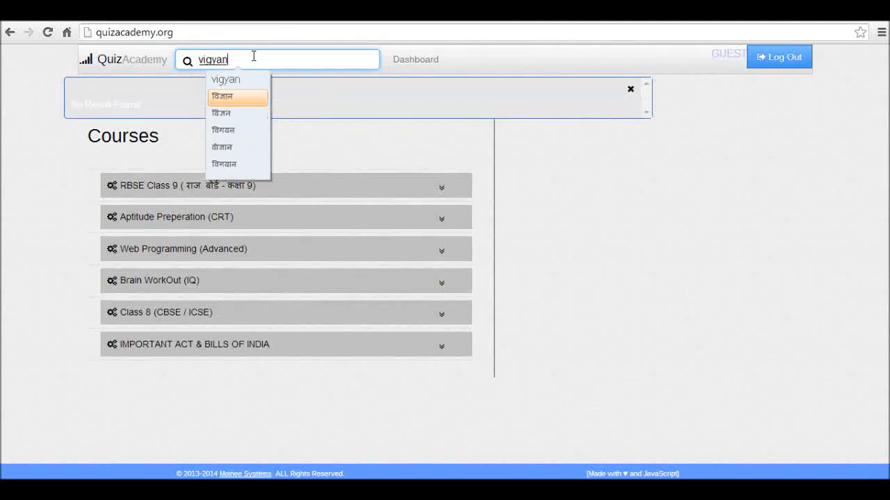
pyautogui.press('space')
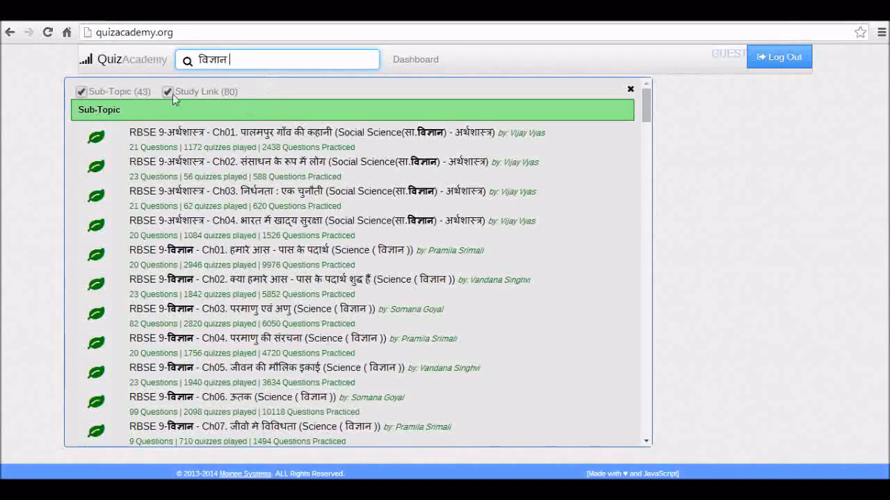
# Limit the search results to study links and open the RBSE 9 भूगोल Ch06 जनसंख्या अध्याय link
pyautogui.click(81, 92)
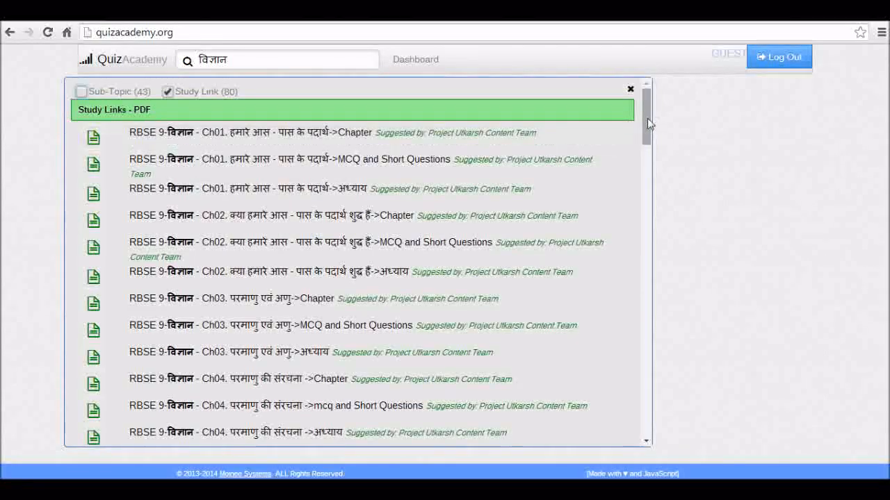
pyautogui.moveTo(647, 119); pyautogui.dragTo(646, 427)
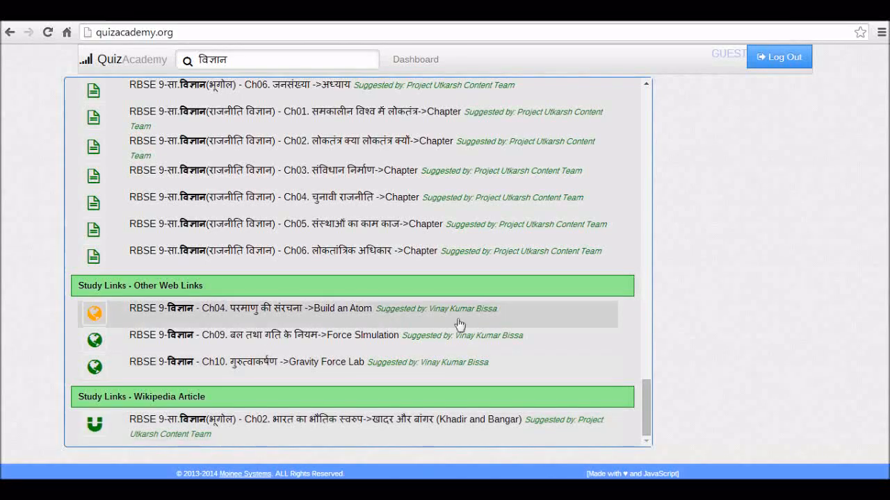
pyautogui.moveTo(648, 402); pyautogui.dragTo(669, 424)
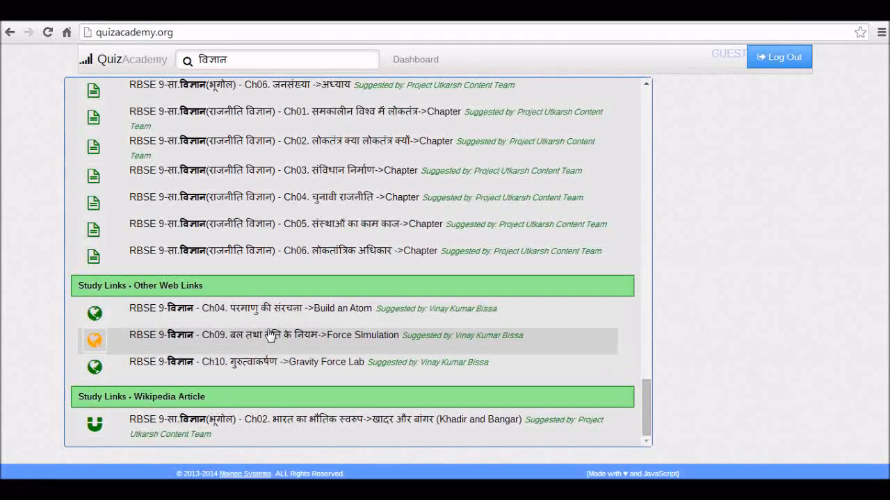
pyautogui.click(313, 101)
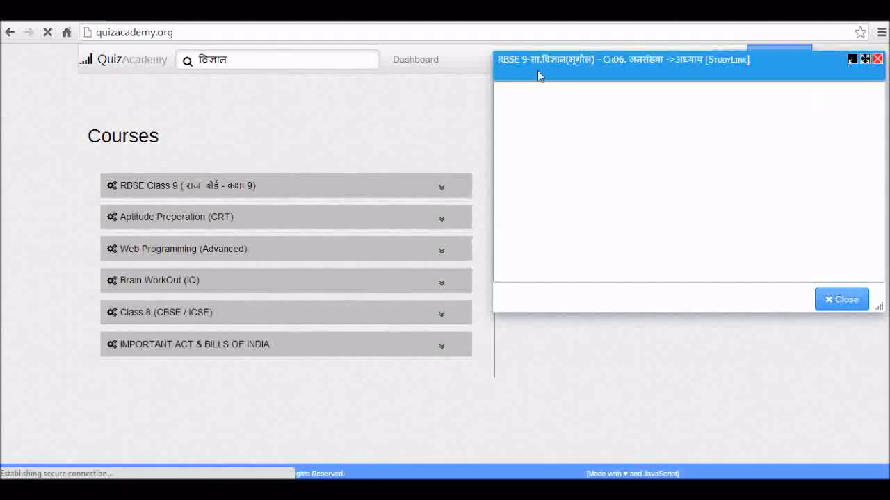
# Reopen the search results, open the Ch04 "Build an Atom" study link, and place its window over the lower part of the जनसंख्या window
pyautogui.click(230, 58)
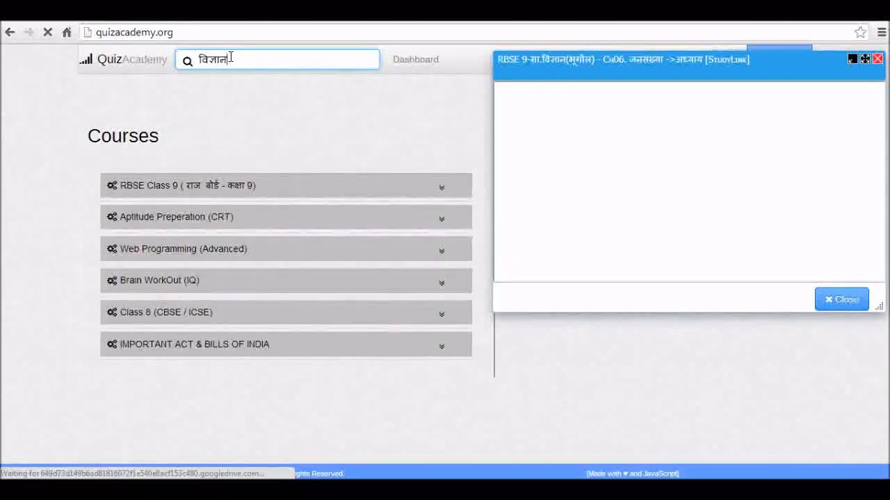
pyautogui.click(231, 58)
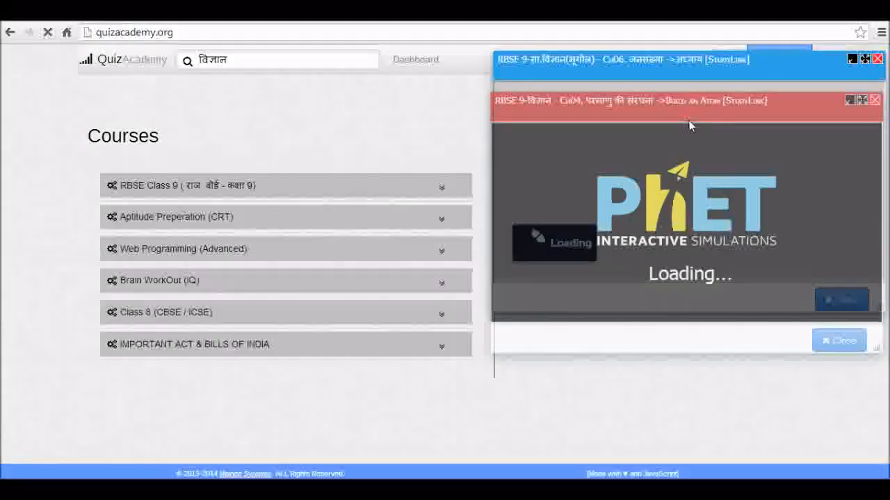
pyautogui.moveTo(674, 109); pyautogui.dragTo(685, 115)
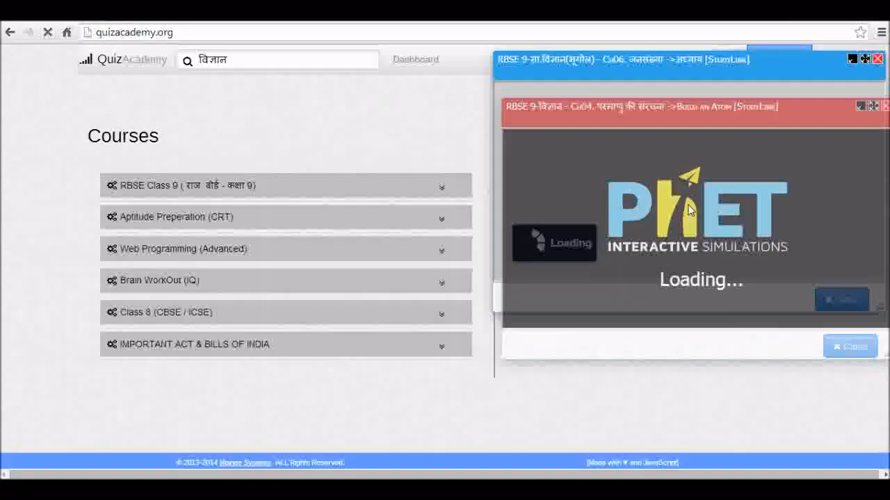
pyautogui.moveTo(674, 115); pyautogui.dragTo(675, 194)
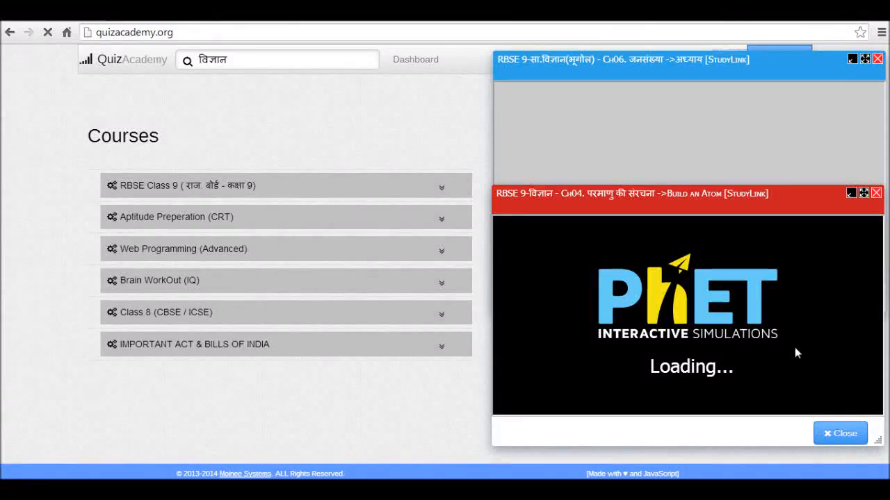
# Minimize both study link windows, restore and maximize the जनसंख्या one, and minimize it again
pyautogui.click(851, 196)
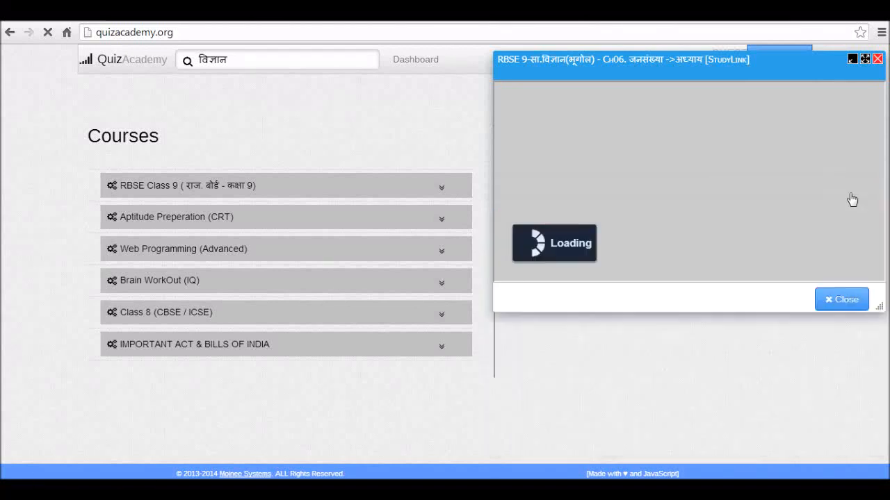
pyautogui.click(852, 59)
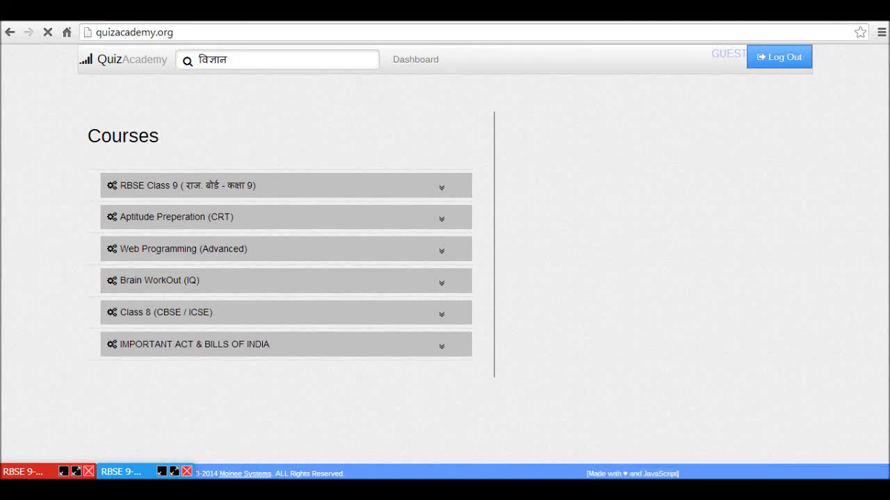
pyautogui.click(174, 472)
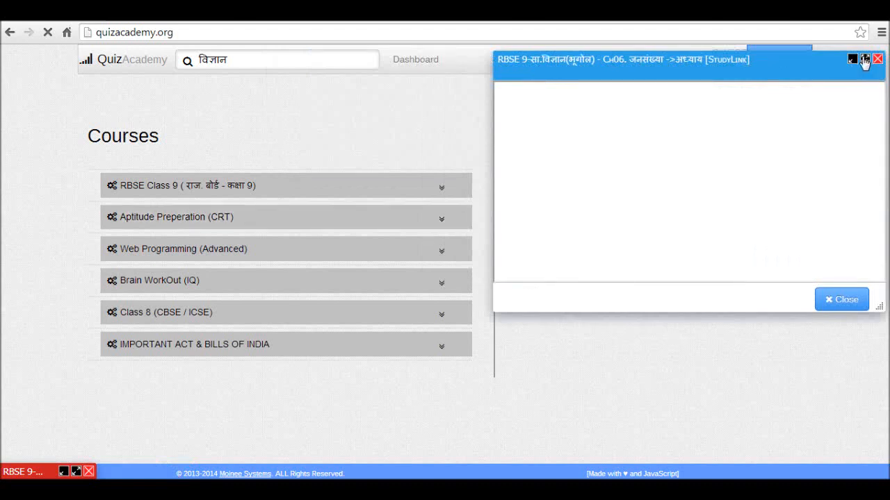
pyautogui.click(865, 60)
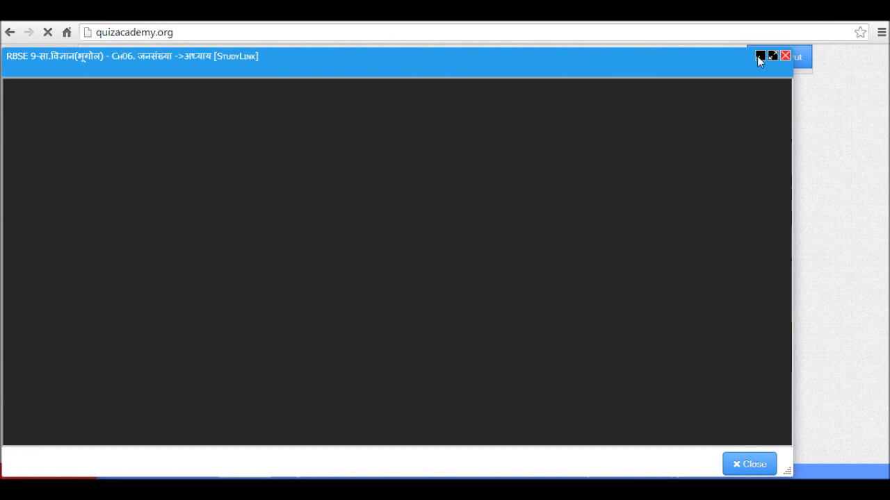
pyautogui.click(760, 58)
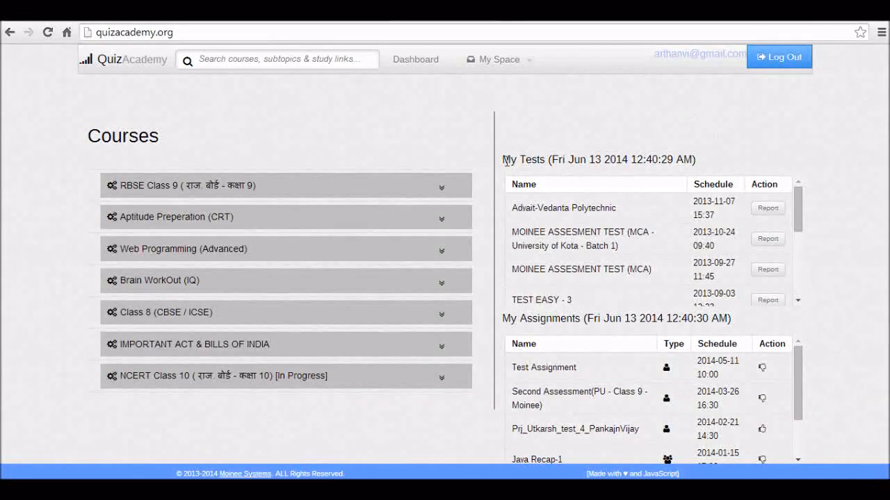
# Highlight the My Tests and My Assignments headings on the logged-in dashboard, and clear the selection
pyautogui.moveTo(503, 159); pyautogui.dragTo(592, 162)
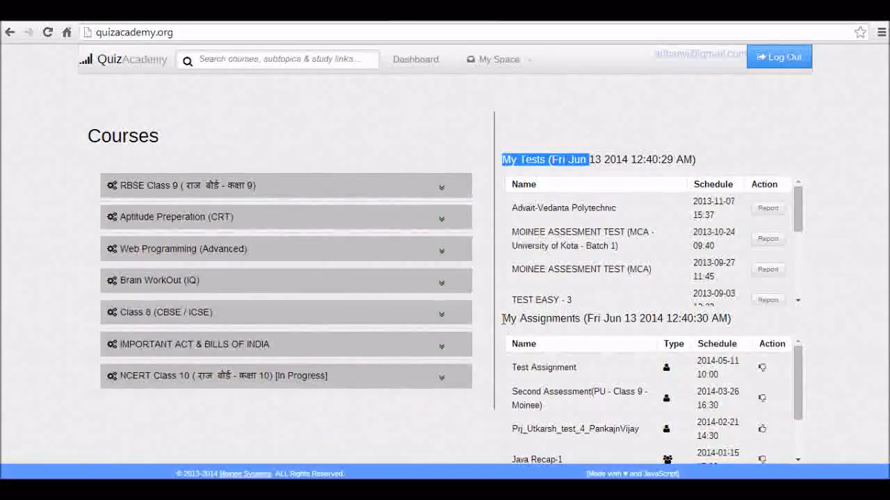
pyautogui.moveTo(502, 318); pyautogui.dragTo(603, 318)
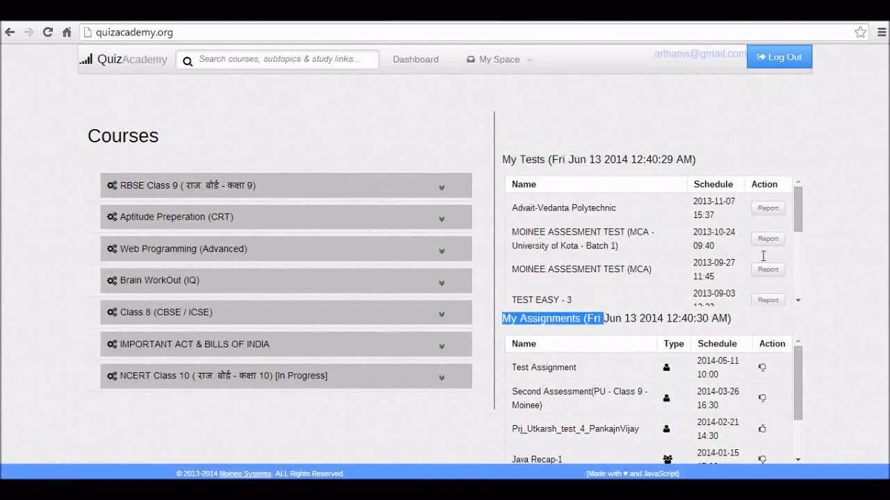
pyautogui.click(842, 256)
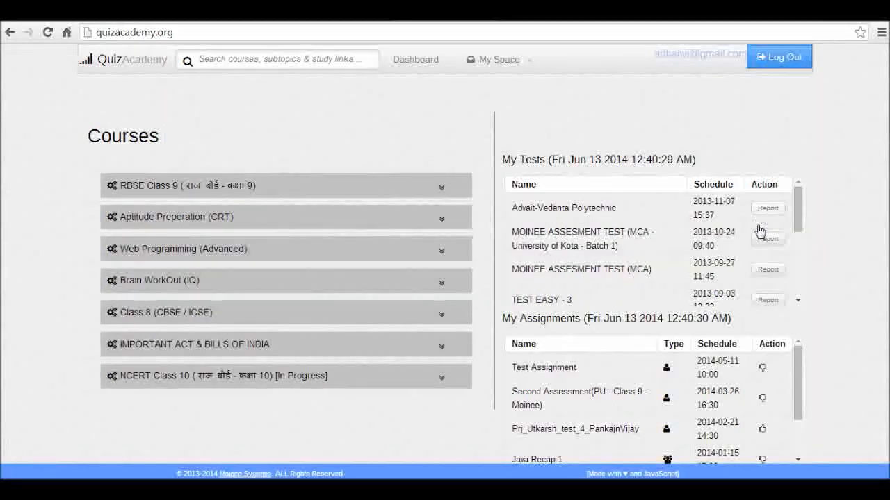
# Switch to the assignment test report and examine its Science (विज्ञान) score analysis
pyautogui.rightClick(353, 16)
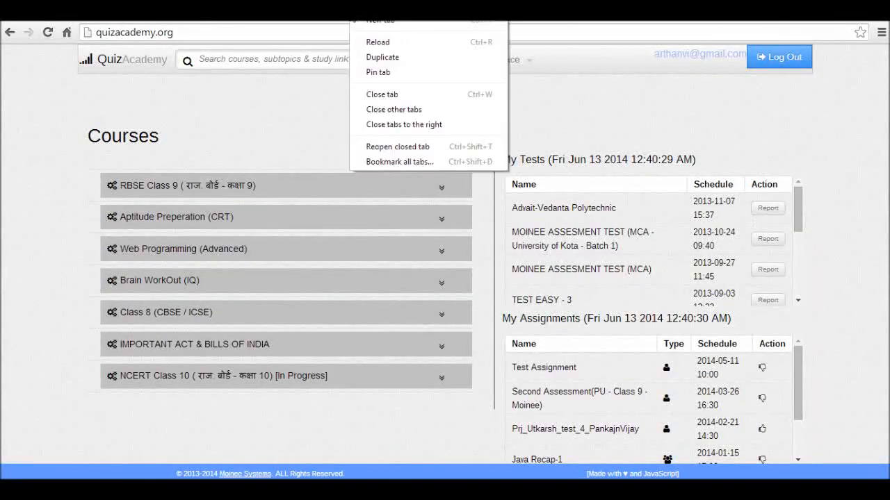
pyautogui.click(316, 23)
pyautogui.click(316, 15)
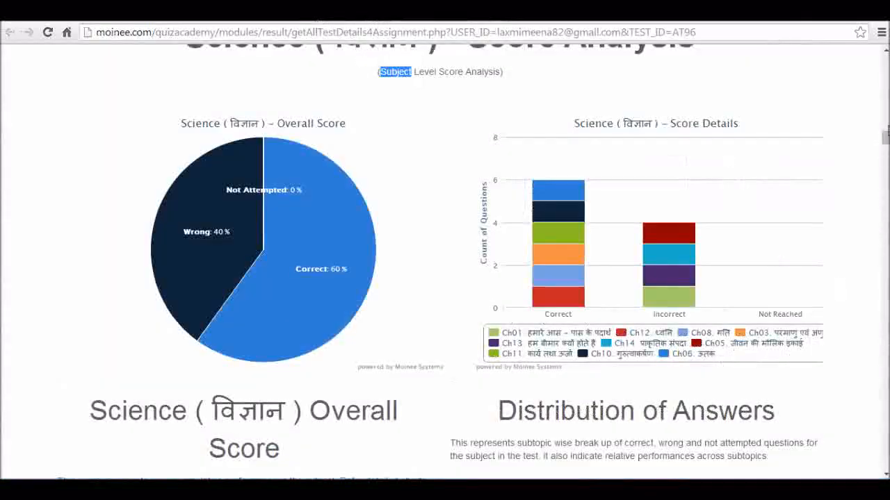
pyautogui.moveTo(885, 139); pyautogui.dragTo(886, 63)
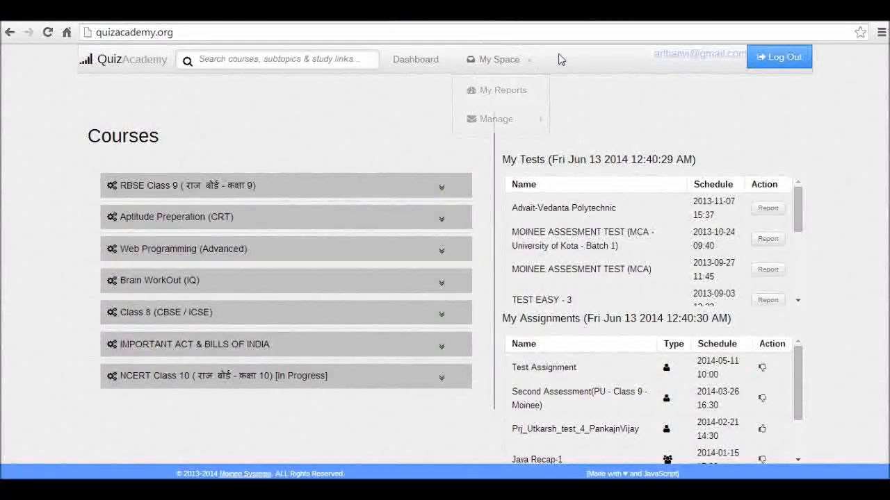
# Show the My Space options on the dashboard, including My Reports and Manage
pyautogui.moveTo(527, 66)
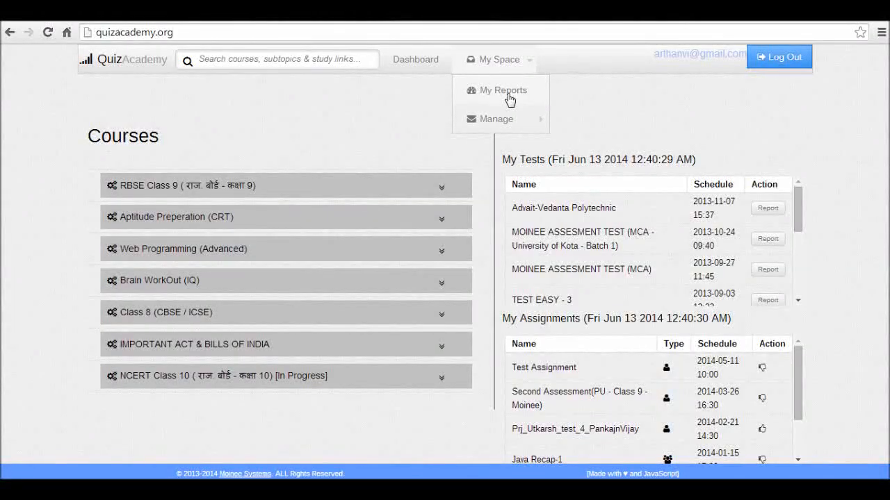
pyautogui.moveTo(493, 125)
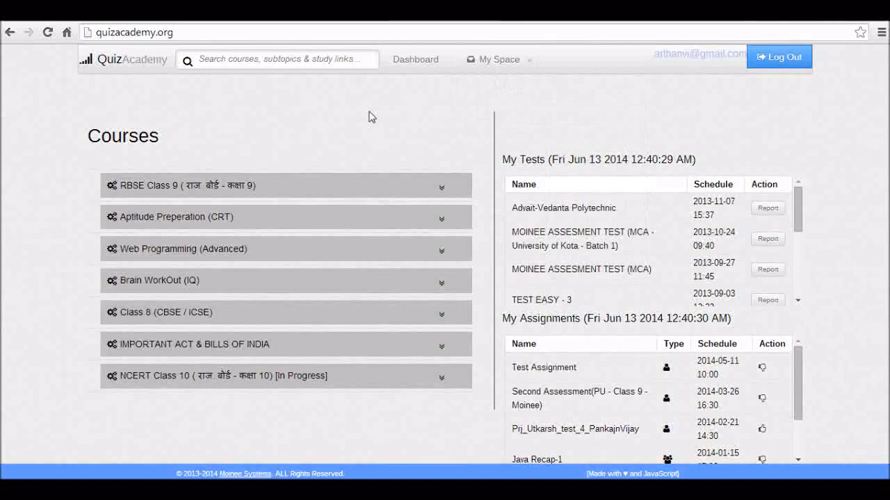
# Highlight the My Tests heading on the dashboard, view the beginning of the assignment test report, and clear the heading selection
pyautogui.moveTo(499, 61)
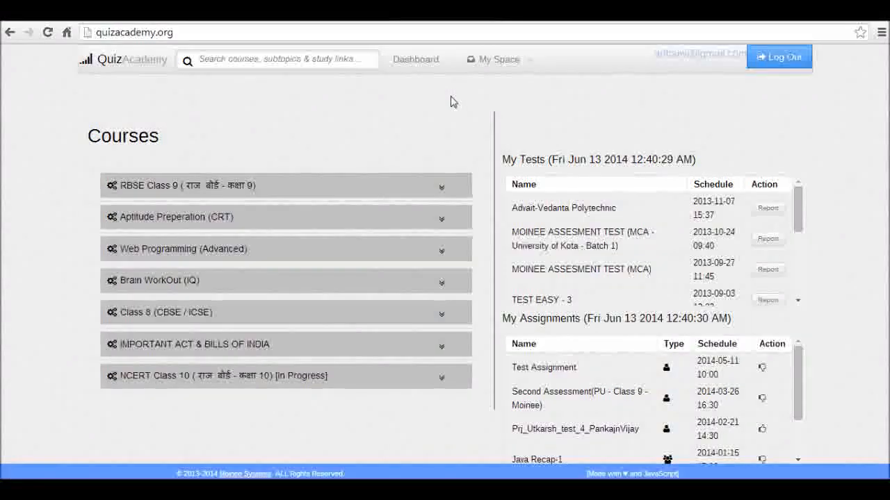
pyautogui.click(257, 60)
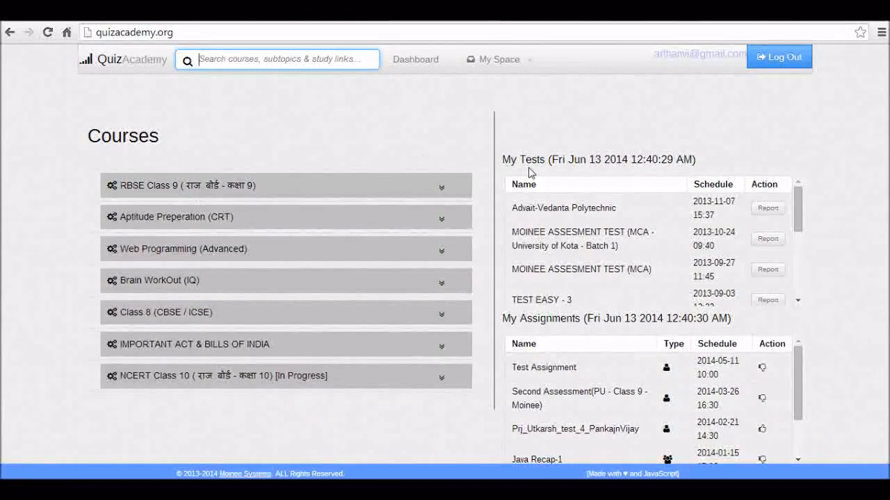
pyautogui.moveTo(503, 160); pyautogui.dragTo(545, 160)
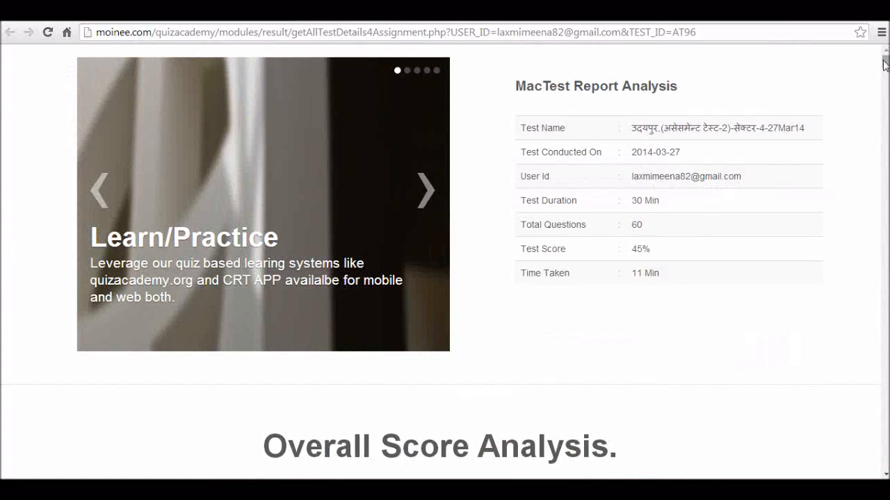
pyautogui.moveTo(884, 64)
pyautogui.mouseDown()
pyautogui.moveTo(884, 309)
pyautogui.moveTo(884, 52)
pyautogui.mouseUp()
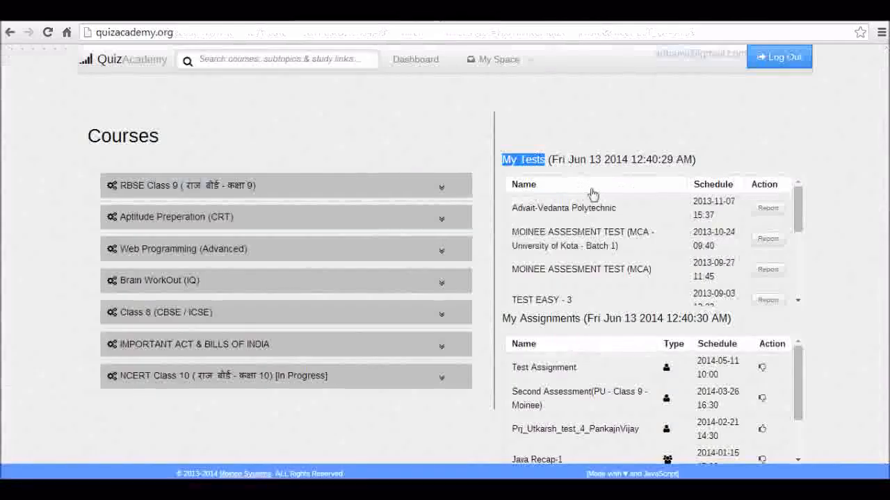
pyautogui.click(552, 146)
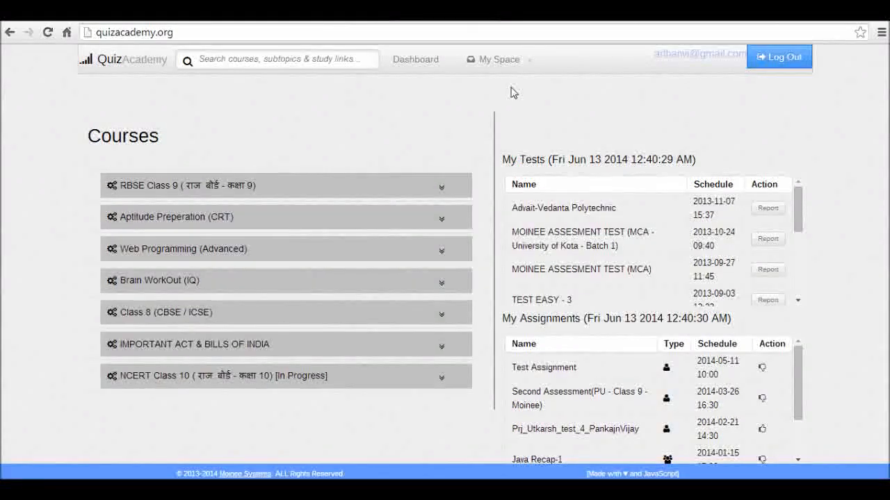
# Open the School management page from My Space and load the school राजकीय उच्च माध्यमिक विधालय बेदला, उदयपुर
pyautogui.click(505, 61)
pyautogui.moveTo(505, 121)
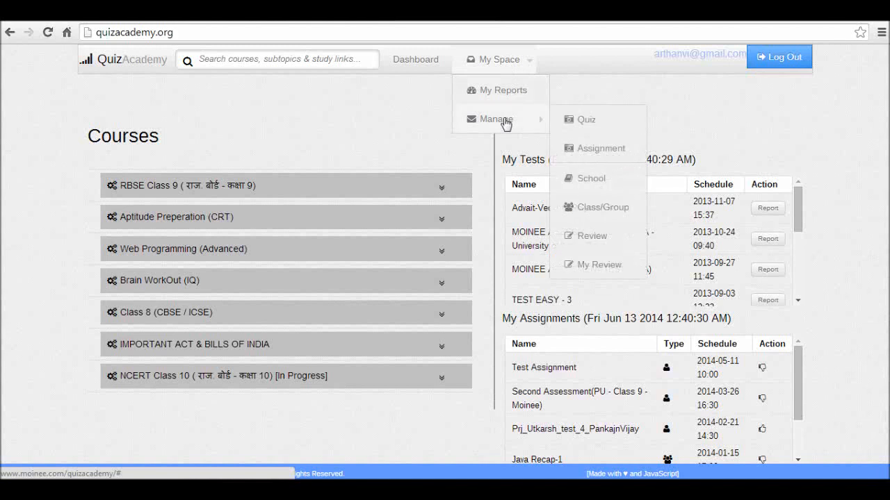
pyautogui.click(592, 186)
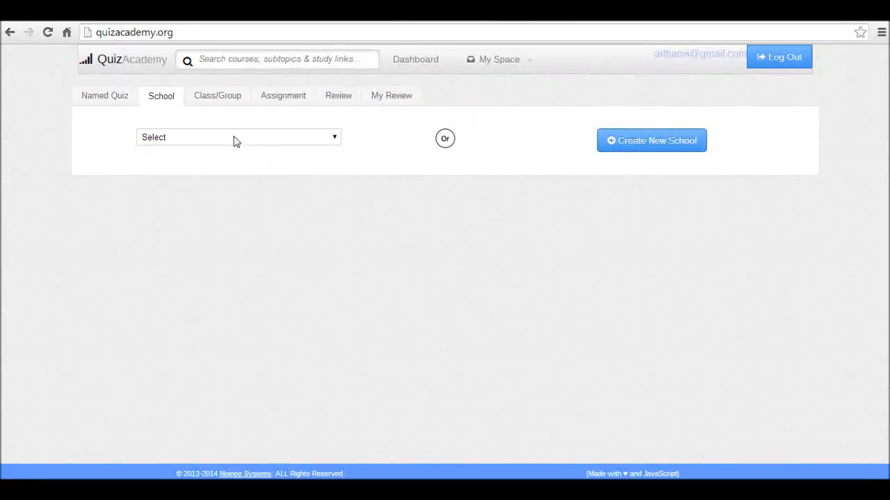
pyautogui.click(301, 143)
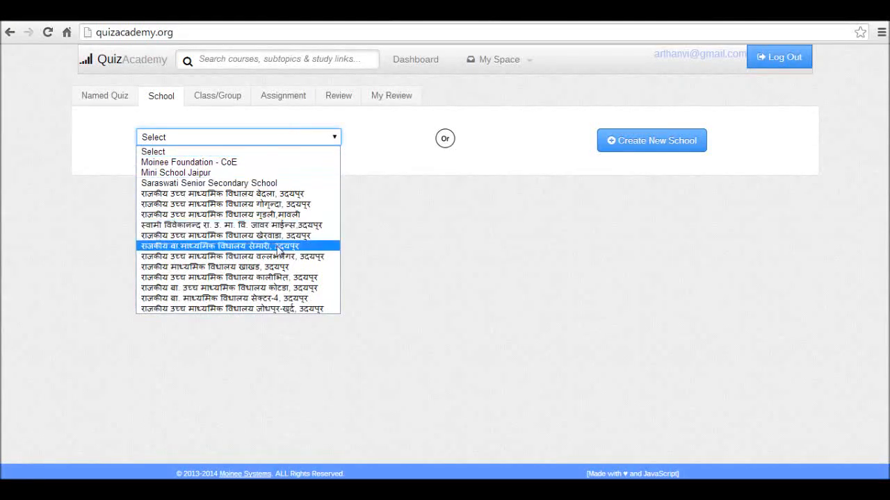
pyautogui.click(282, 198)
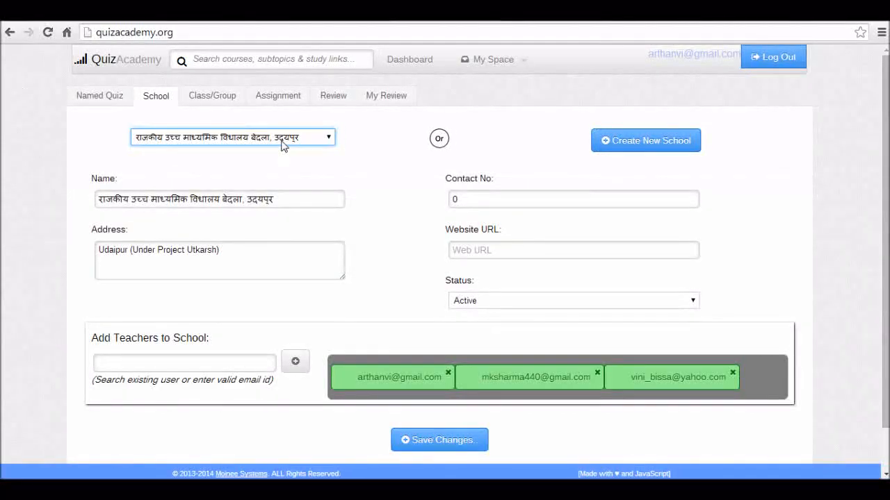
# Highlight the whole address text in the school's details, and clear the selection
pyautogui.click(235, 251)
pyautogui.hotkey('shift', 'Left')
pyautogui.hotkey('shift', 'Left')
pyautogui.hotkey('shift', 'Left')
pyautogui.hotkey('shift', 'Left')
pyautogui.hotkey('shift', 'Left')
pyautogui.hotkey('shift', 'Left')
pyautogui.hotkey('shift', 'Left')
pyautogui.hotkey('shift', 'Left')
pyautogui.hotkey('shift', 'Left')
pyautogui.hotkey('shift', 'Left')
pyautogui.hotkey('shift', 'Left')
pyautogui.hotkey('shift', 'Left')
pyautogui.hotkey('shift', 'Left')
pyautogui.hotkey('shift', 'Left')
pyautogui.hotkey('shift', 'Left')
pyautogui.hotkey('shift', 'Left')
pyautogui.hotkey('shift', 'Left')
pyautogui.hotkey('shift', 'Left')
pyautogui.hotkey('shift', 'Left')
pyautogui.hotkey('shift', 'Left')
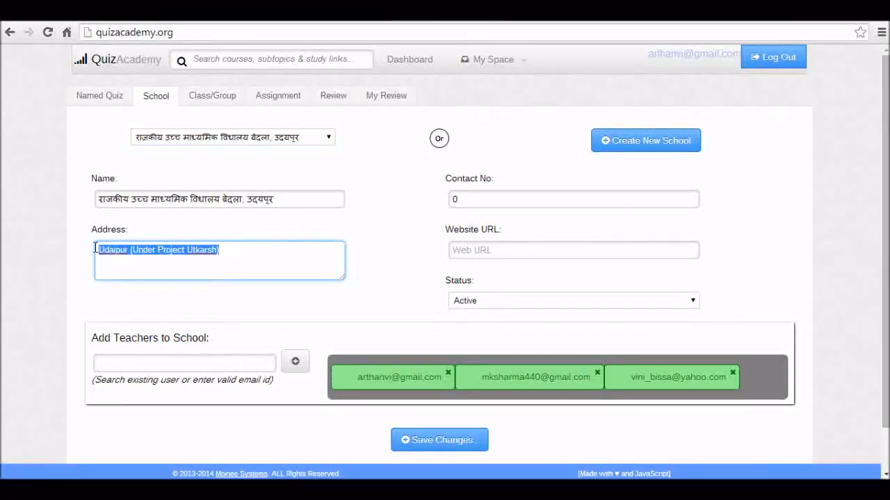
pyautogui.click(392, 197)
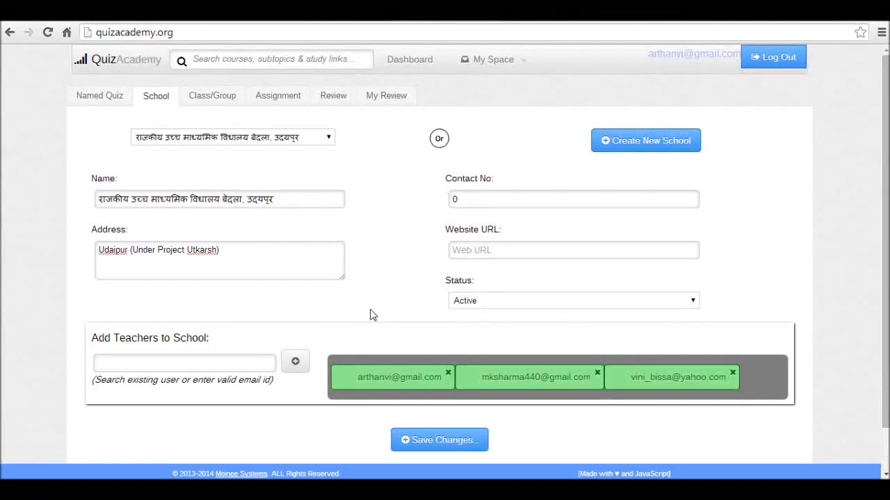
# Add an existing user found by a first-name search to the school's teachers, and remove that teacher again
pyautogui.click(215, 358)
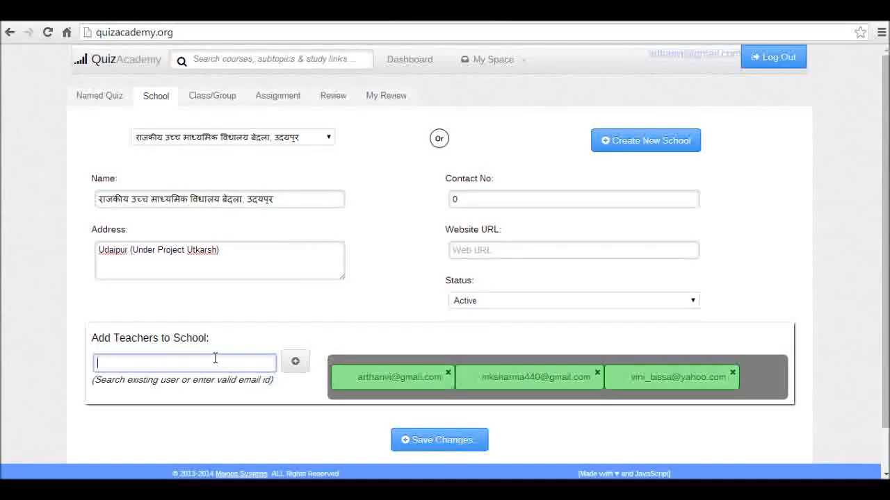
pyautogui.write('vij')
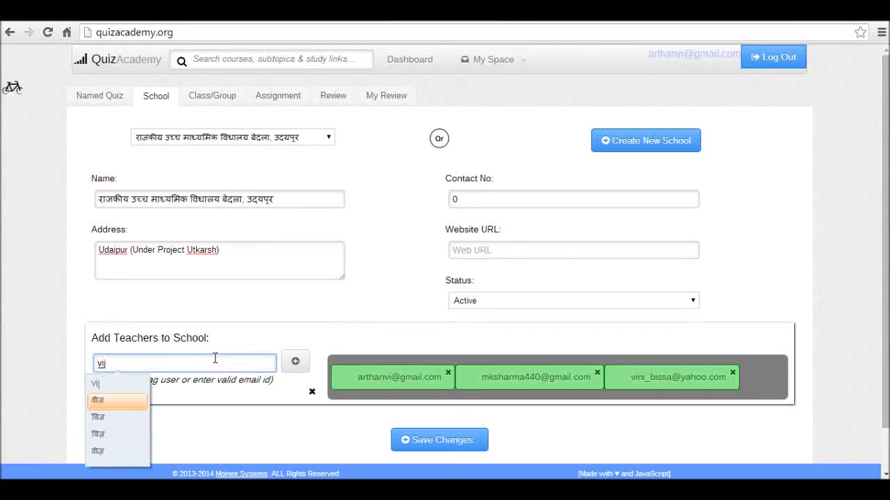
pyautogui.write('ay')
pyautogui.press('Return')
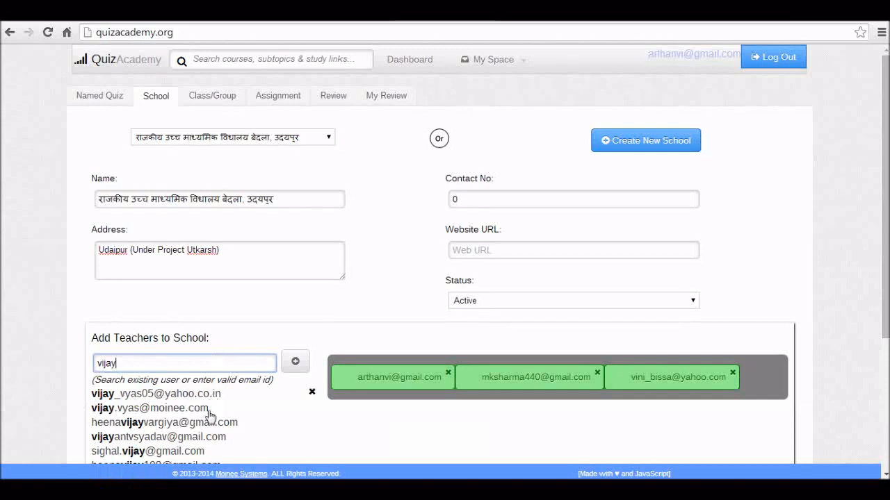
pyautogui.click(124, 395)
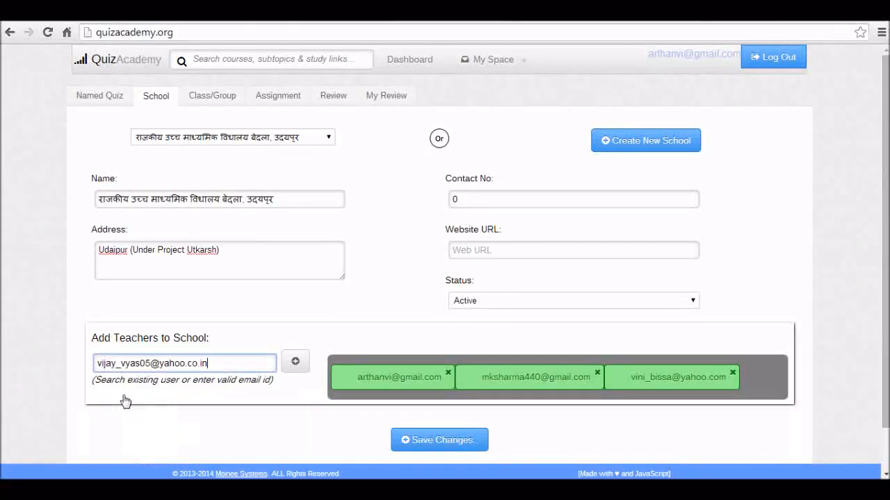
pyautogui.click(295, 361)
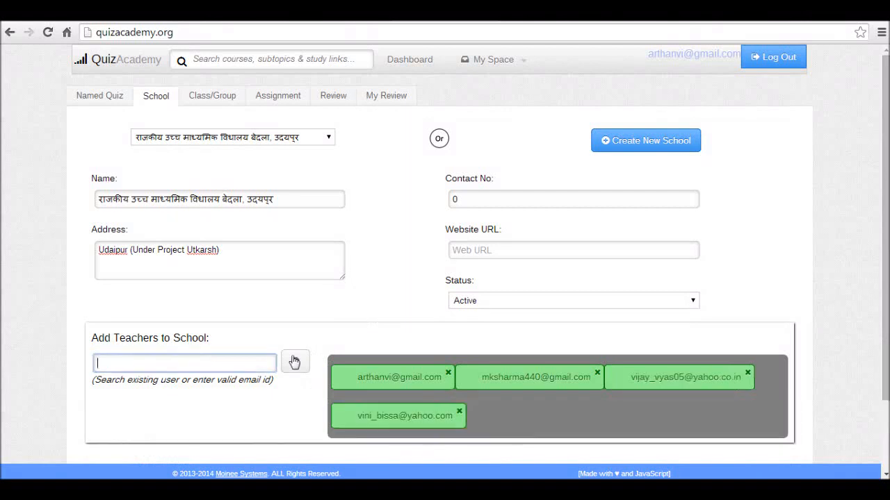
pyautogui.click(747, 375)
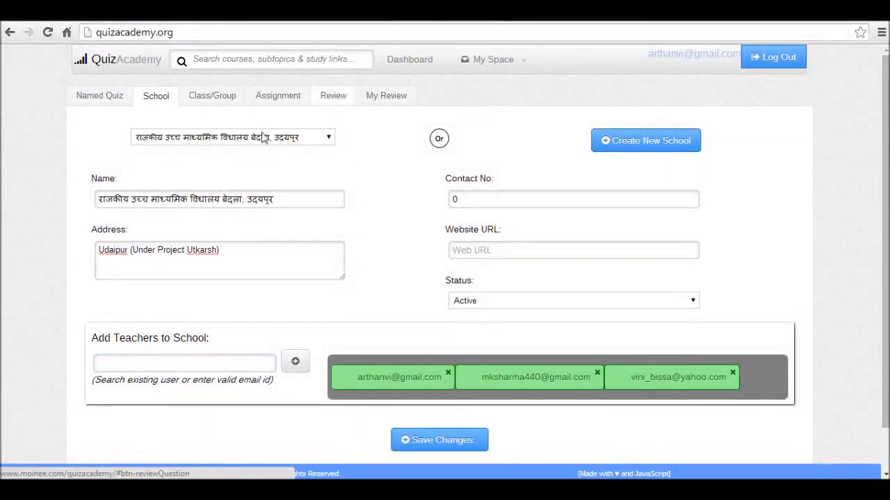
# Start a new class on the Class/Group page for the school राजकीय उच्च माध्यमिक विधालय बेदला, उदयपुर
pyautogui.click(212, 99)
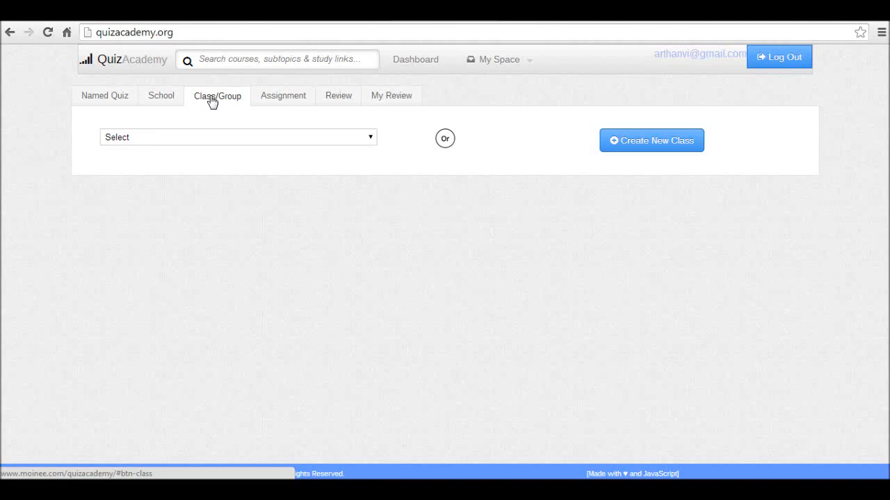
pyautogui.click(240, 141)
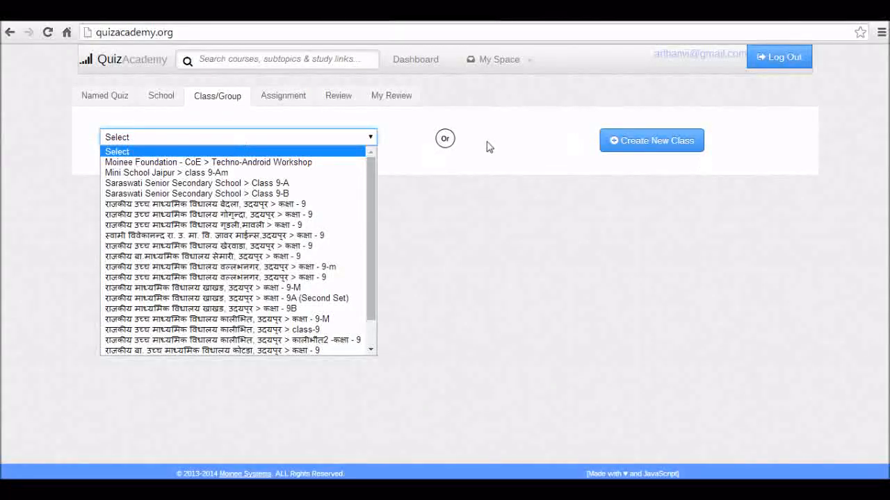
pyautogui.click(629, 145)
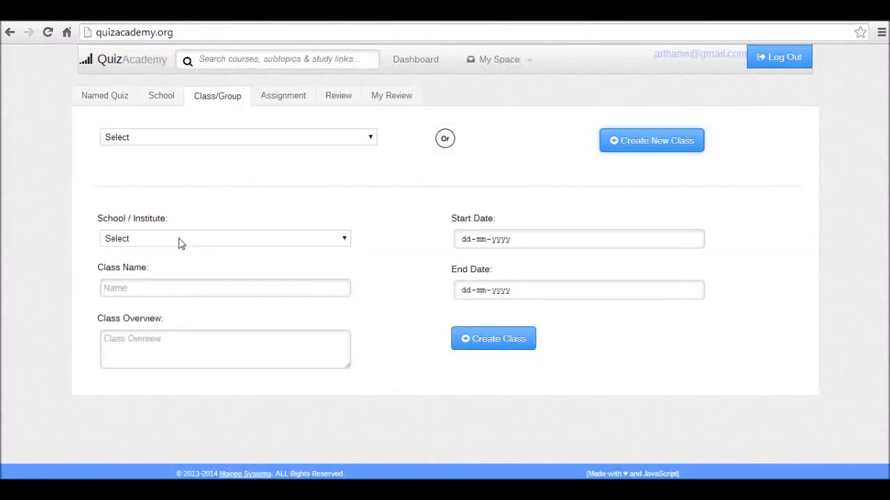
pyautogui.click(244, 243)
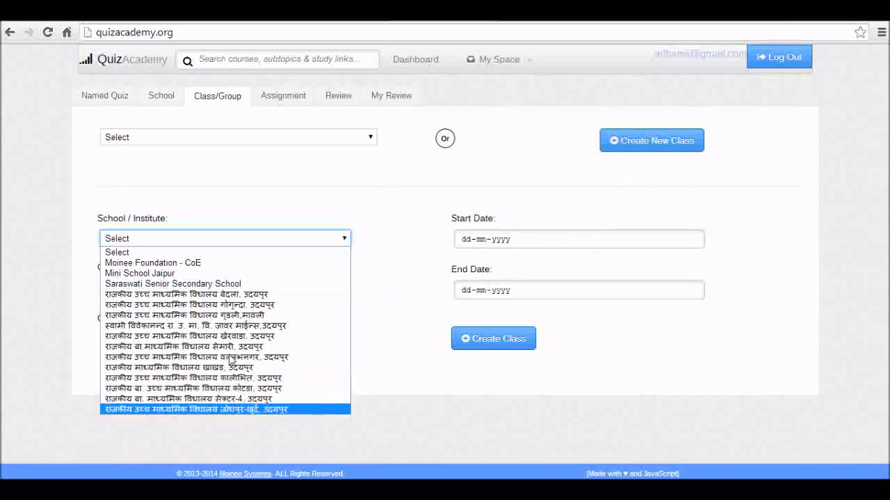
pyautogui.click(225, 294)
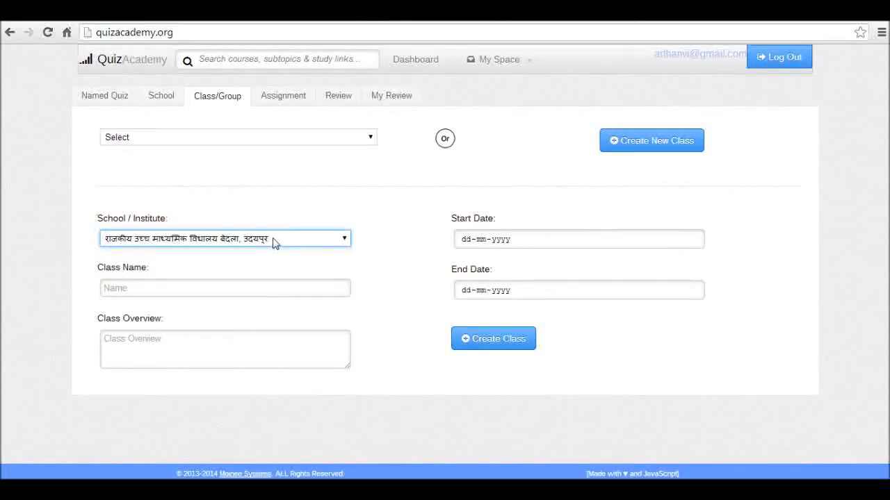
# Switch the keyboard language to English (India) and enter the class name "Class 9 A year2014-2015"
pyautogui.click(247, 288)
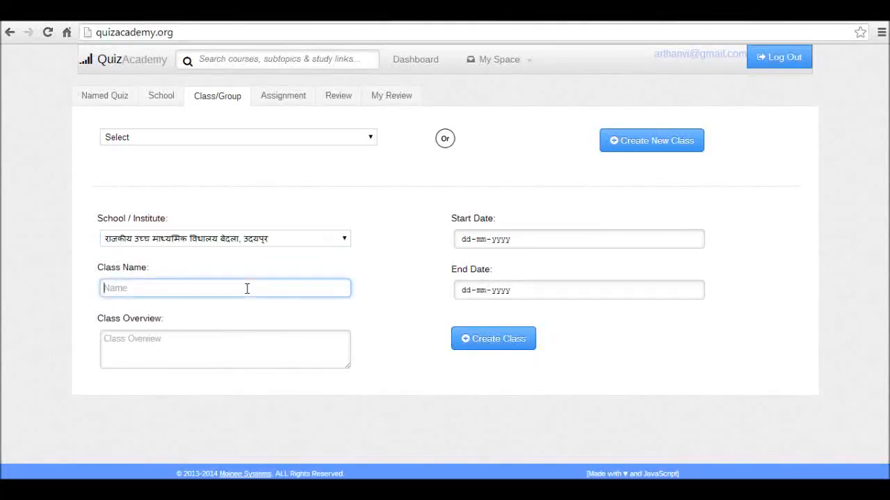
pyautogui.write('Clas')
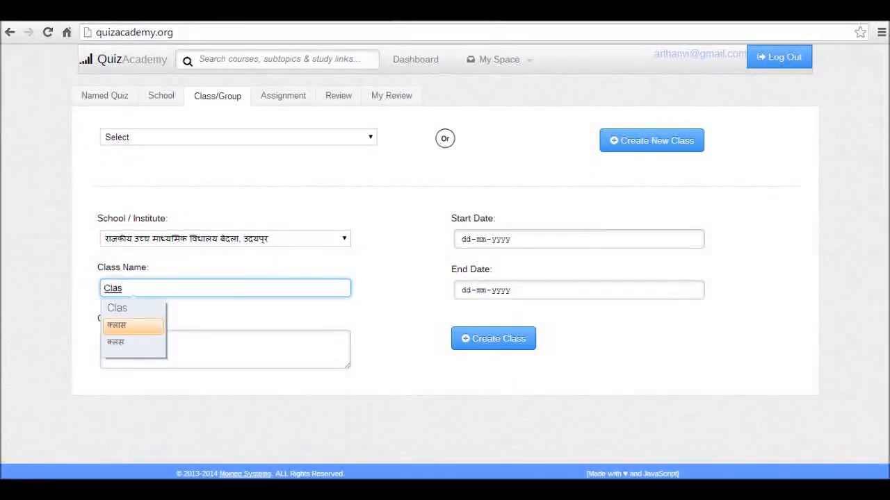
pyautogui.click(704, 487)
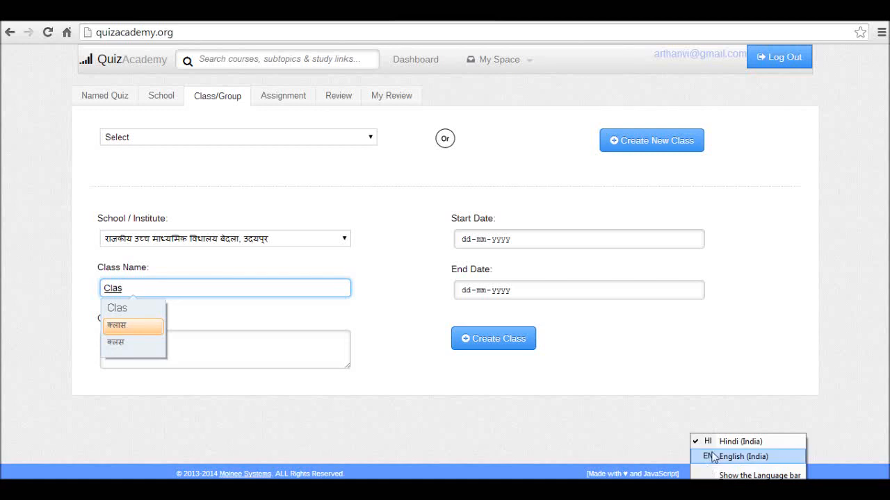
pyautogui.click(713, 458)
pyautogui.moveTo(137, 285); pyautogui.dragTo(64, 288)
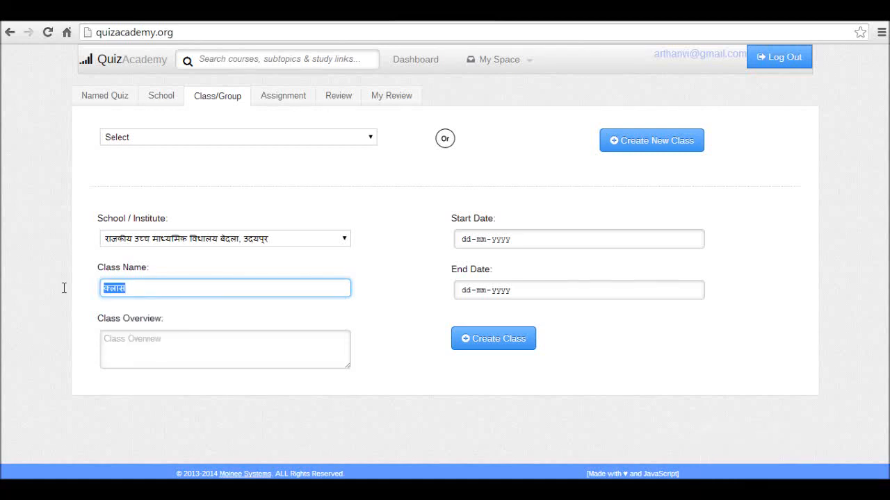
pyautogui.write('Class 9 A year2014-2015')
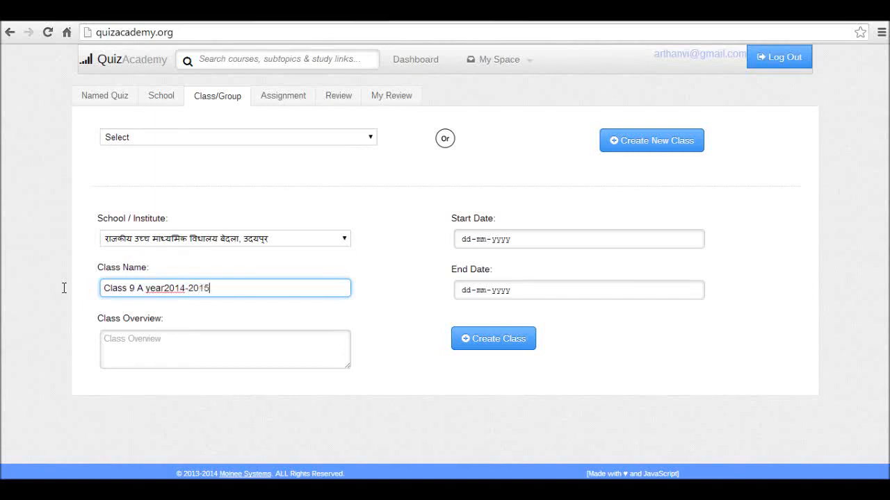
# Correct the class name to "Class 9 A (2014-2015)", removing the word "year" and putting the years in parentheses
pyautogui.click(165, 289)
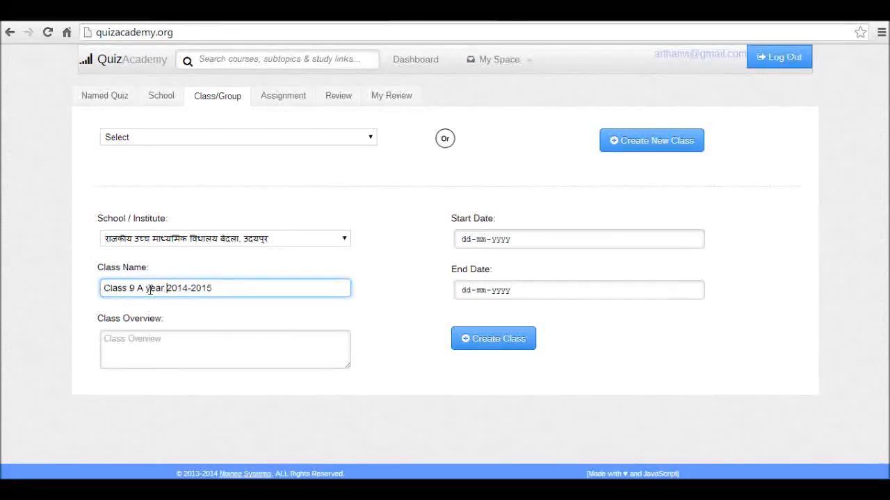
pyautogui.press('BackSpace')
pyautogui.press('BackSpace')
pyautogui.press('BackSpace')
pyautogui.press('BackSpace')
pyautogui.press('BackSpace')
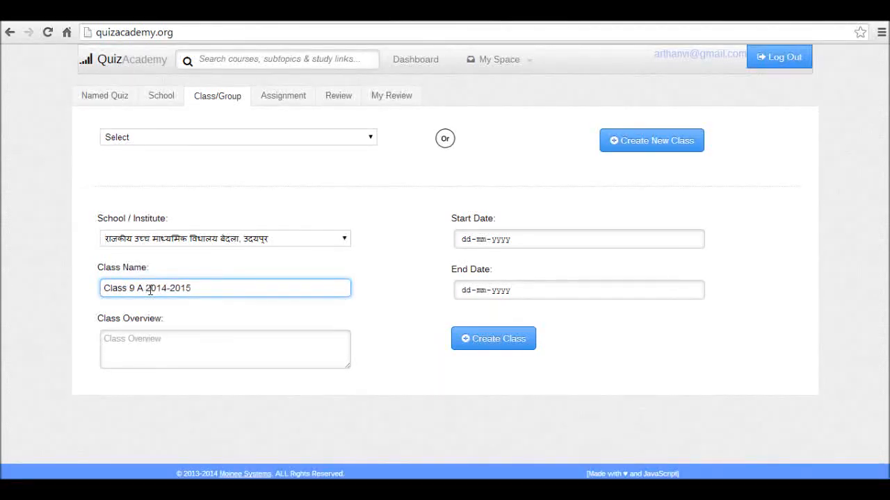
pyautogui.write('(')
pyautogui.press('Right')
pyautogui.press('Right')
pyautogui.press('Right')
pyautogui.press('Right')
pyautogui.press('Right')
pyautogui.press('Right')
pyautogui.press('Right')
pyautogui.click(196, 349)
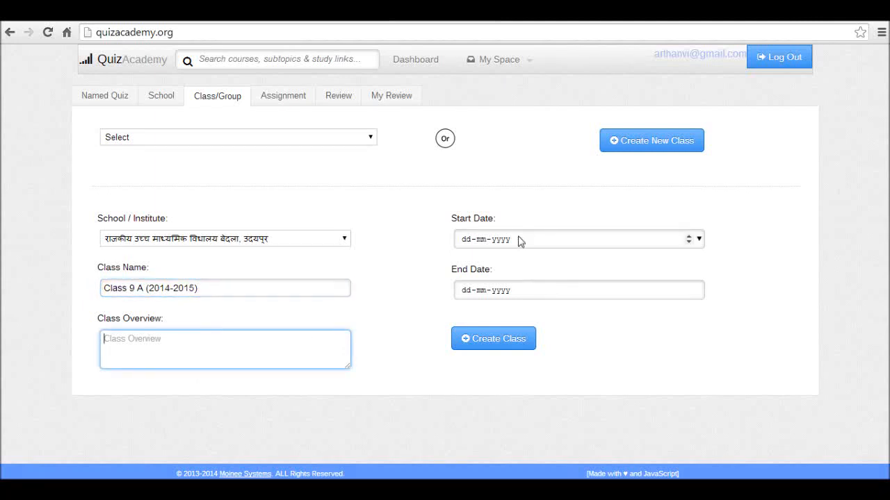
# Set the new class's start date to 01-06-2014
pyautogui.click(698, 238)
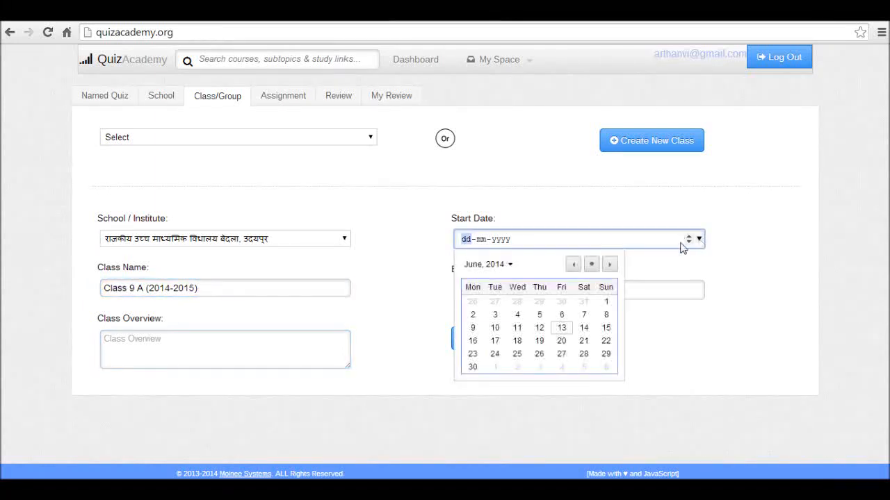
pyautogui.click(607, 302)
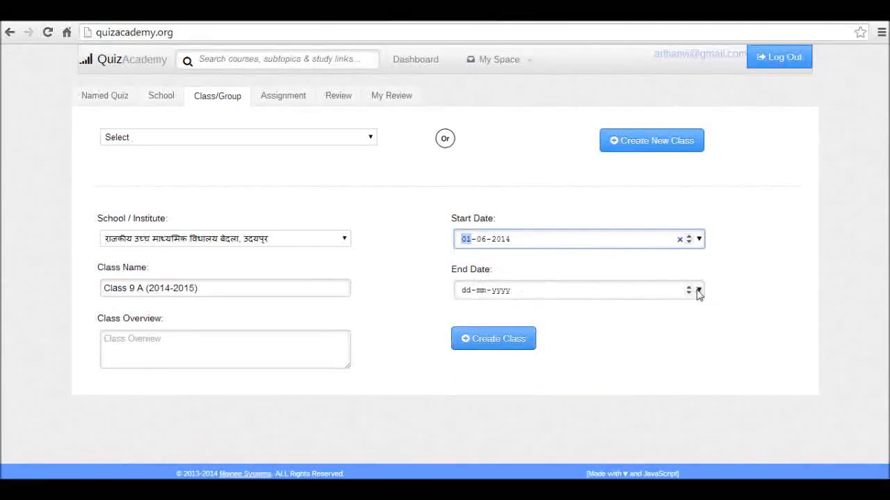
# Set the new class's end date to 31-05-2014
pyautogui.click(698, 291)
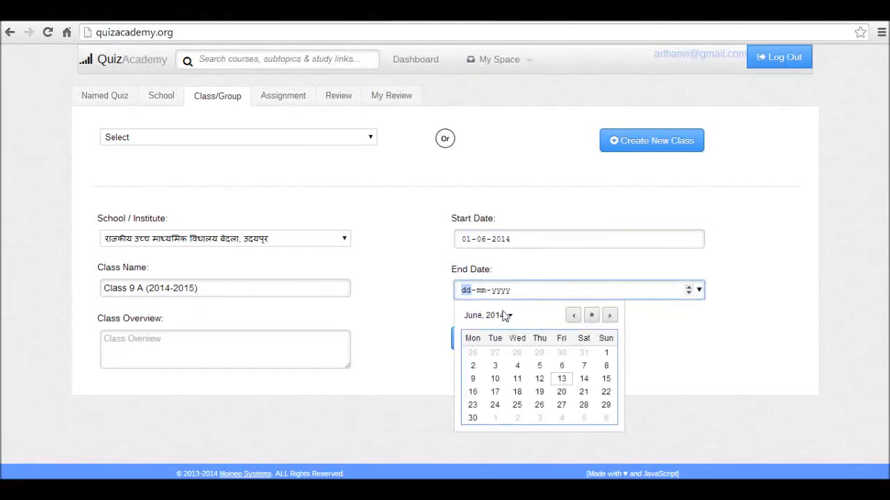
pyautogui.click(510, 317)
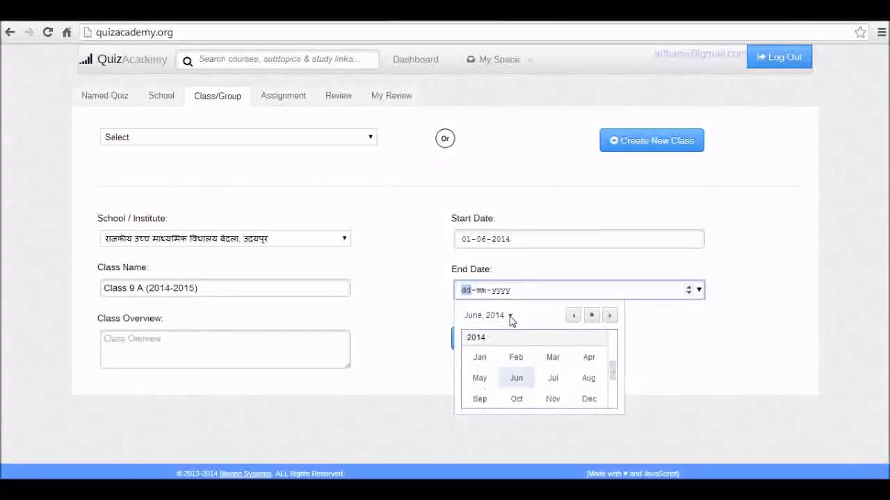
pyautogui.click(590, 400)
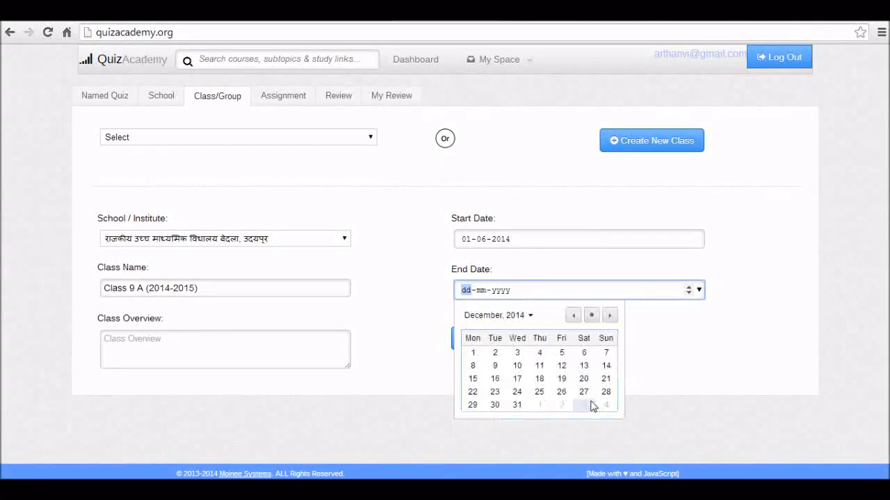
pyautogui.click(532, 319)
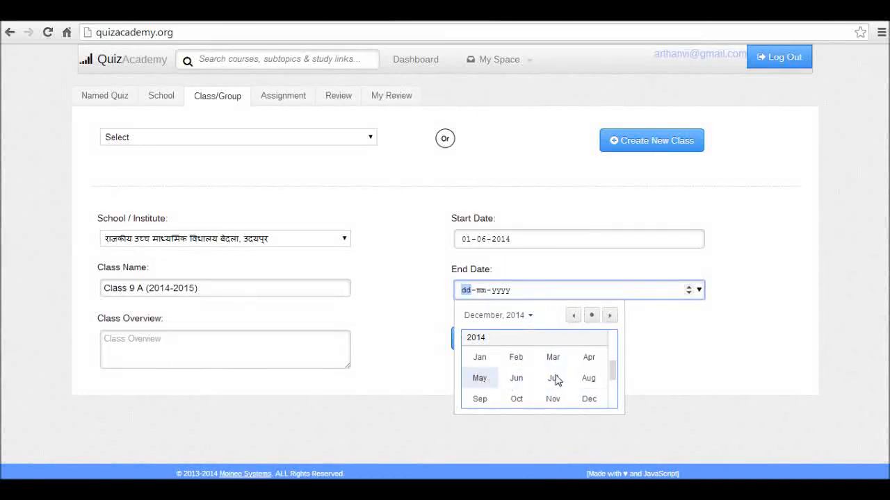
pyautogui.click(480, 379)
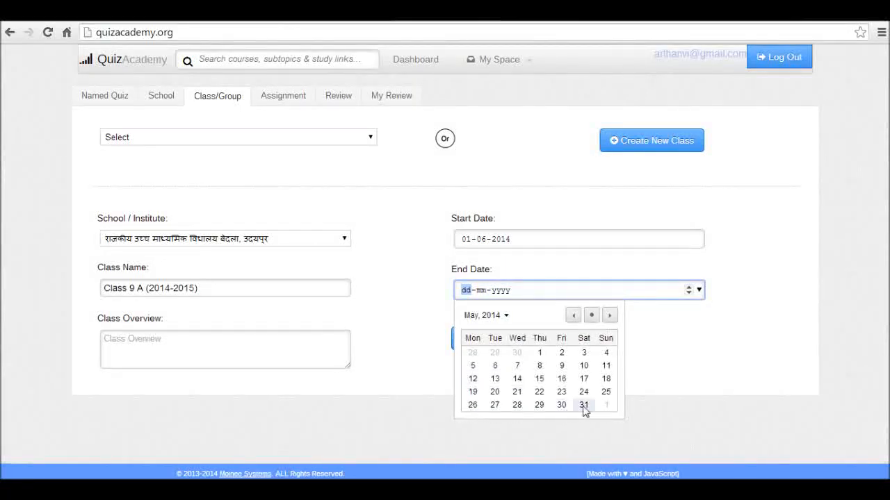
pyautogui.click(584, 405)
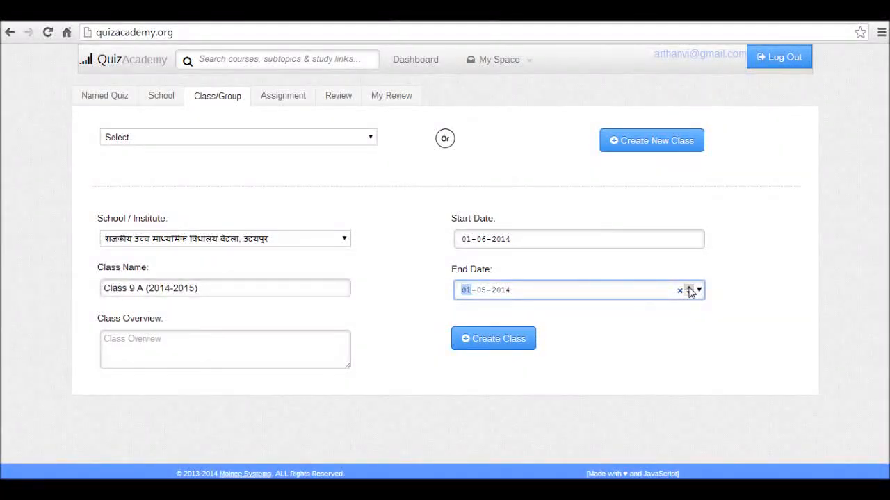
pyautogui.click(688, 292)
# Change the new class's end date to 31-05-2015
pyautogui.click(699, 290)
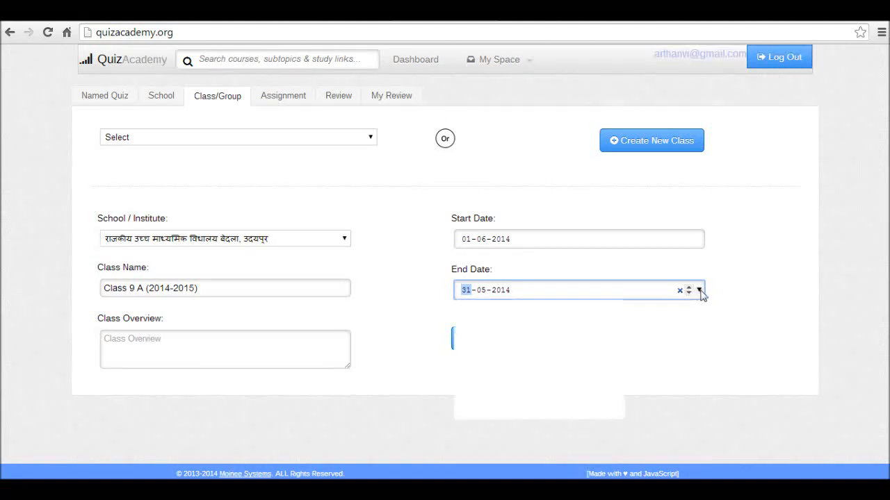
pyautogui.click(610, 316)
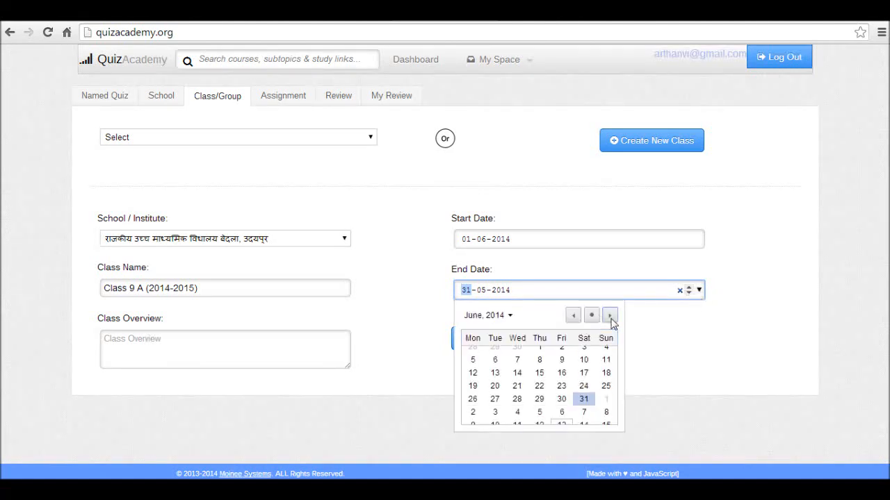
pyautogui.click(609, 317)
pyautogui.click(609, 317)
pyautogui.click(610, 317)
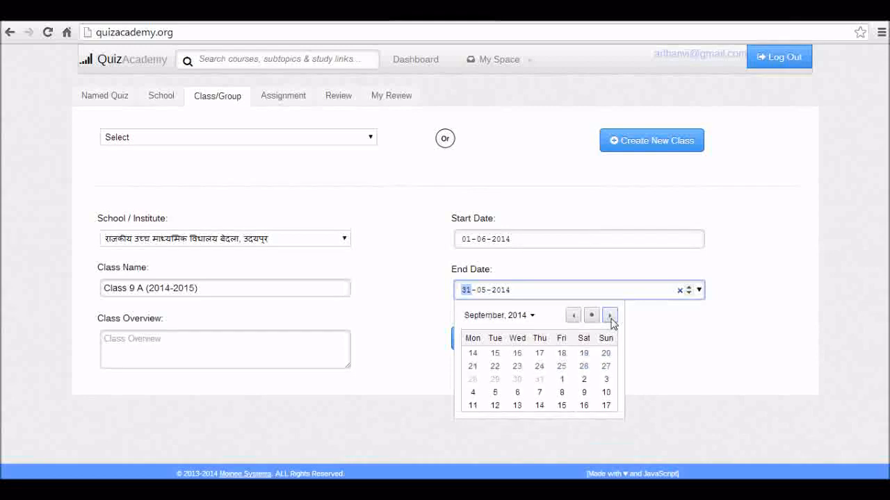
pyautogui.click(610, 317)
pyautogui.click(610, 317)
pyautogui.click(609, 317)
pyautogui.click(609, 317)
pyautogui.click(610, 317)
pyautogui.click(609, 317)
pyautogui.click(610, 317)
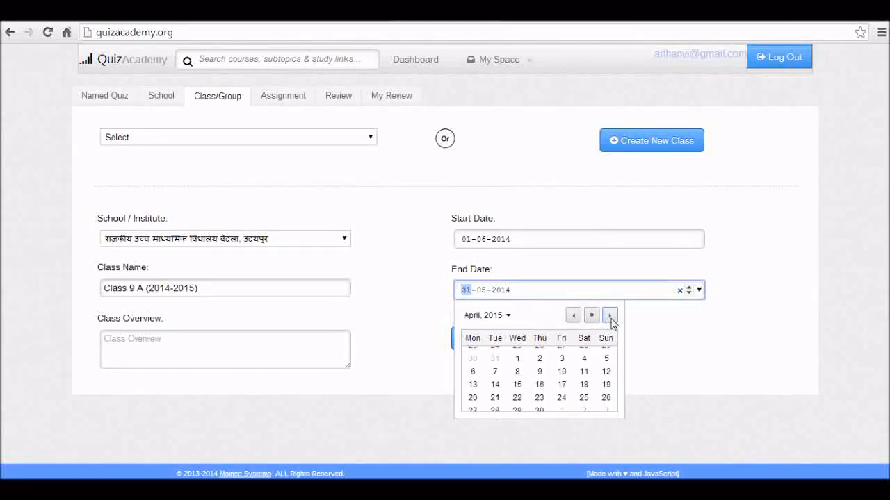
pyautogui.click(609, 317)
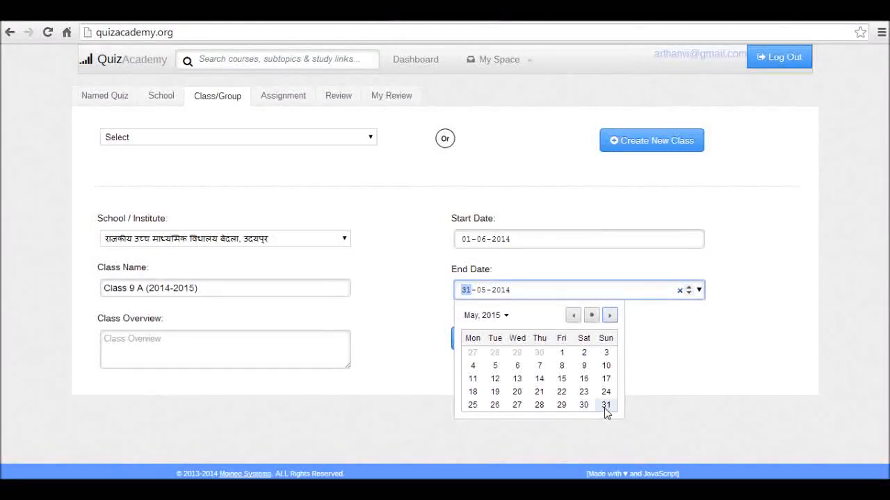
pyautogui.click(604, 408)
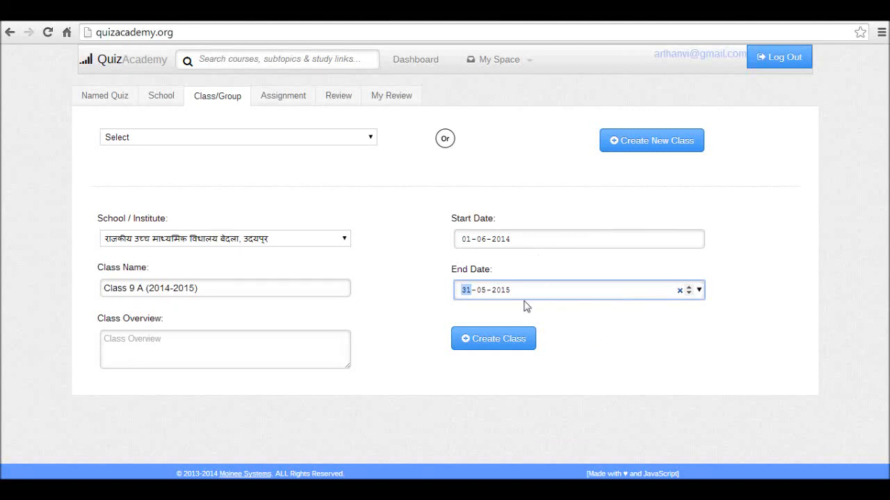
# Enter "blah blah blah" as the class overview and create the class
pyautogui.click(291, 335)
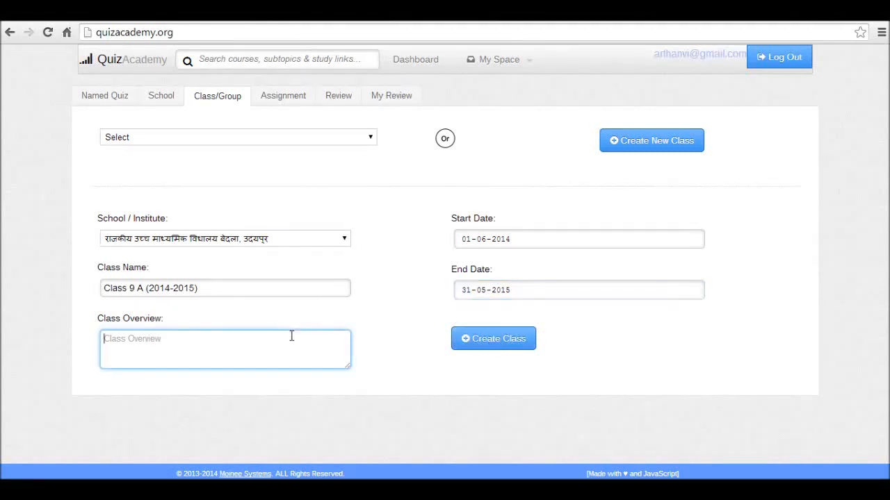
pyautogui.write('blah blah blah')
pyautogui.press('BackSpace')
pyautogui.write('ah')
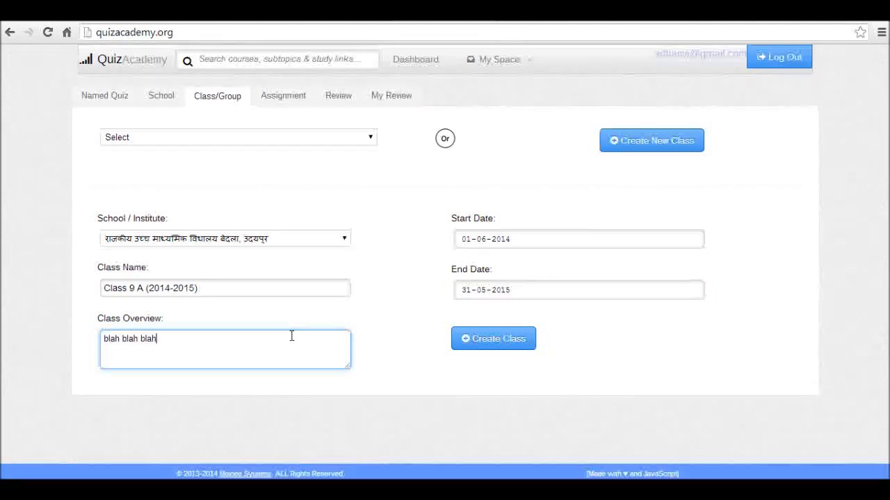
pyautogui.click(491, 344)
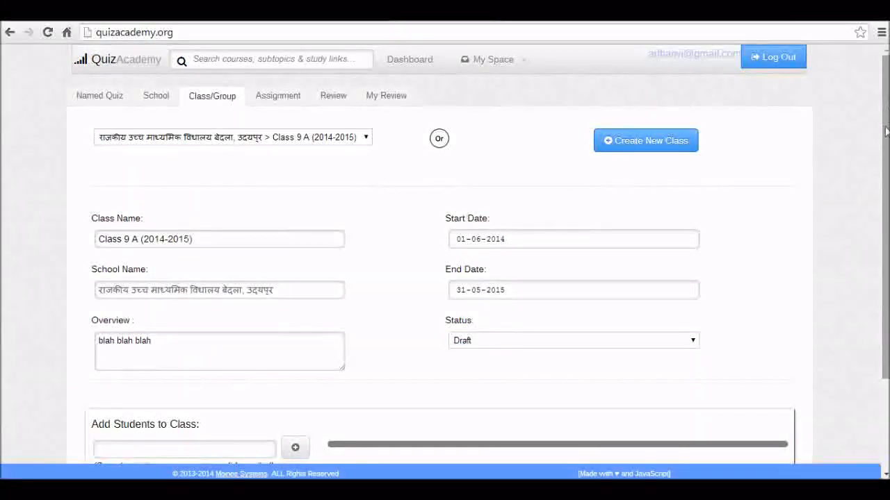
# Add an existing user to the new class's students, picking the first match of a partial-name search
pyautogui.scroll(-3, 394, 357)
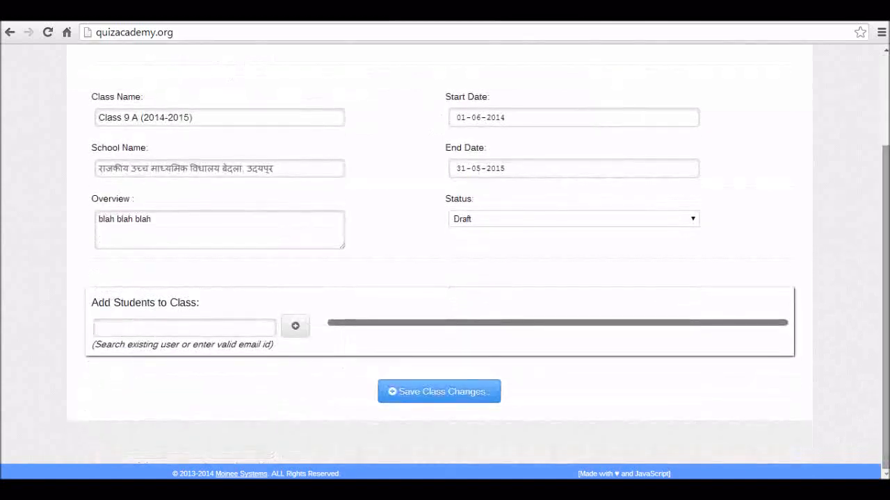
pyautogui.click(237, 328)
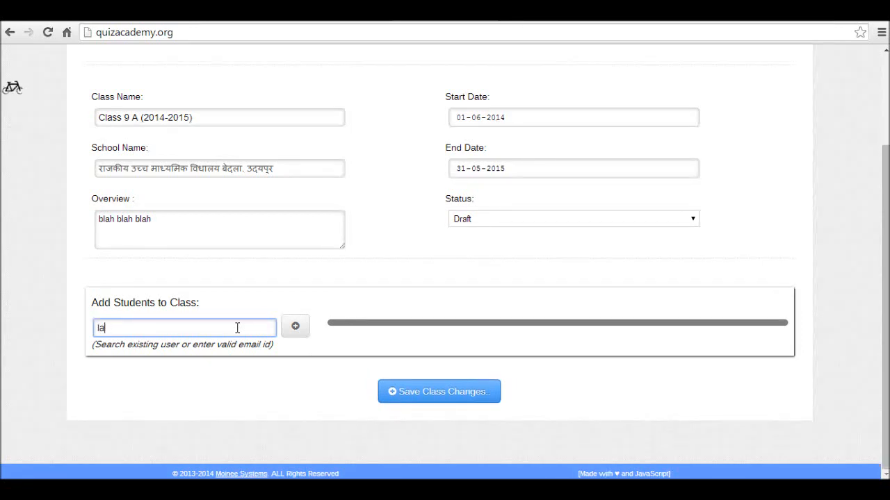
pyautogui.write('lax')
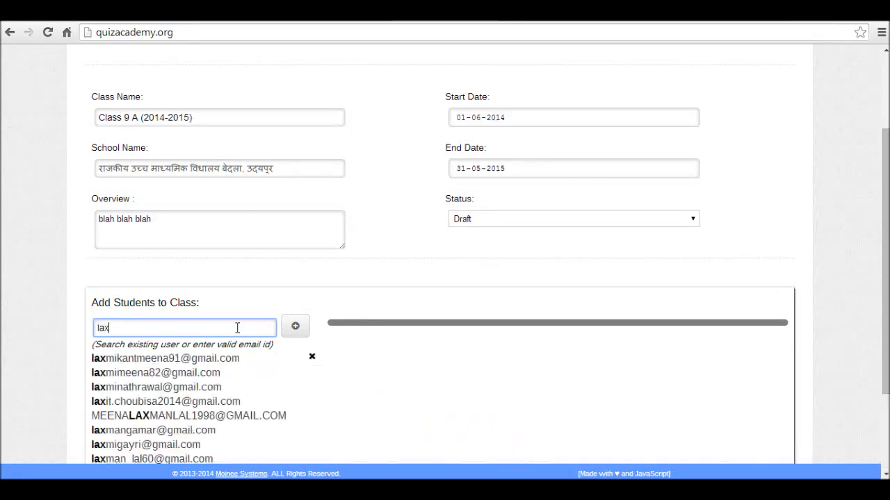
pyautogui.click(120, 362)
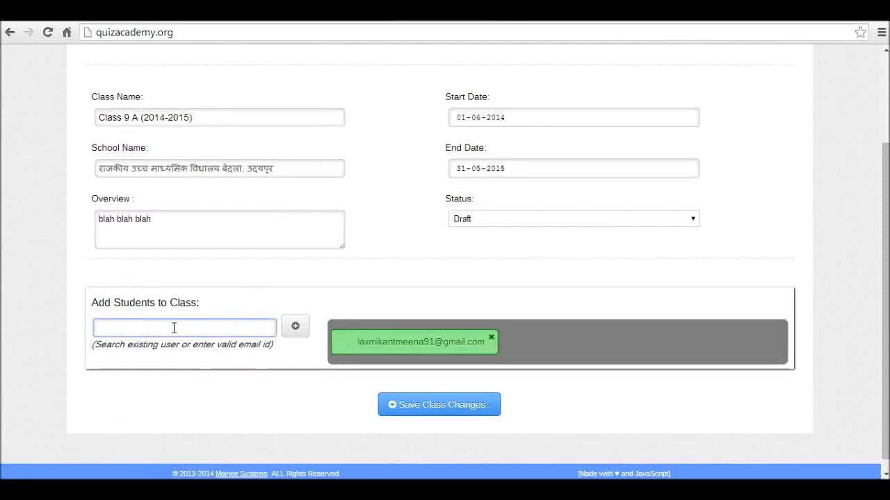
# Add a second existing student, picking the third match of another partial-name search, and save the class changes
pyautogui.write('raj')
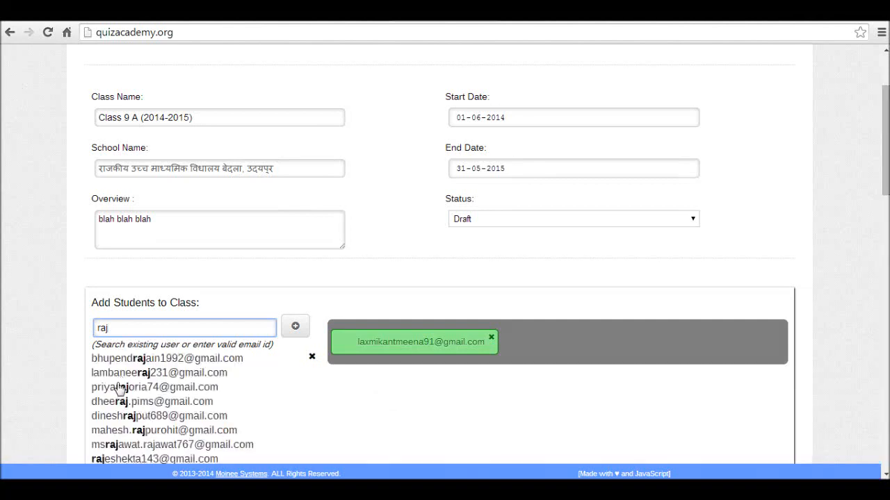
pyautogui.click(117, 391)
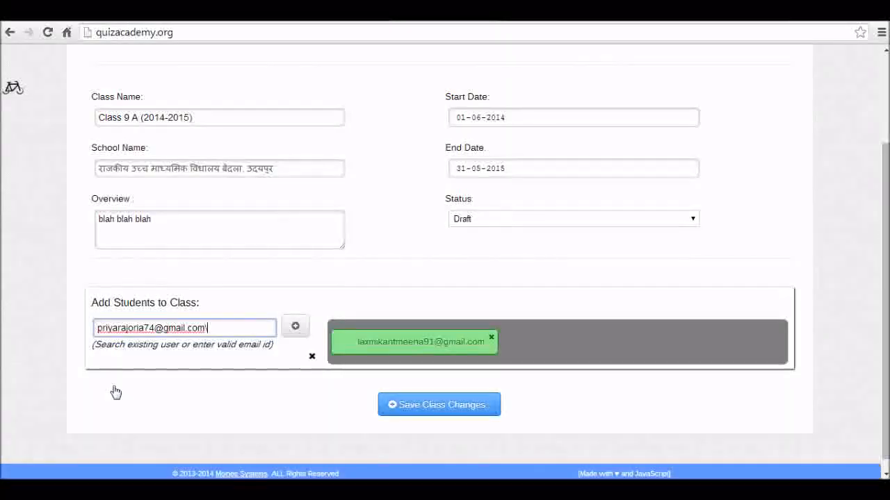
pyautogui.press('Return')
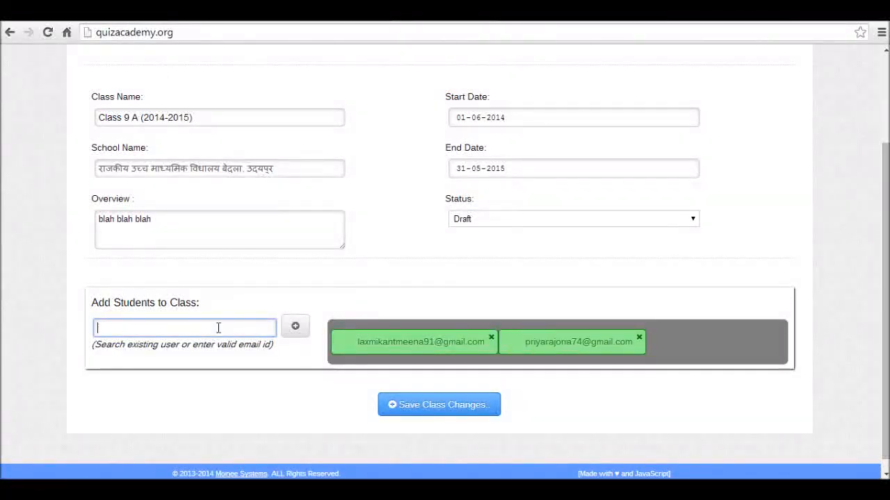
pyautogui.click(490, 408)
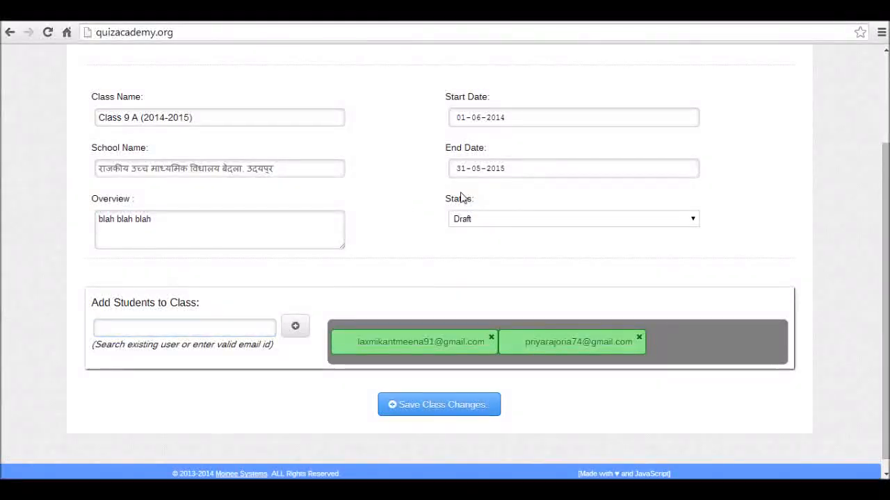
# Open the existing class राजकीय उच्च माध्यमिक विधालय बेदला, उदयपुर > कक्षा - 9 and look through its details and student list
pyautogui.scroll(1, 881, 174)
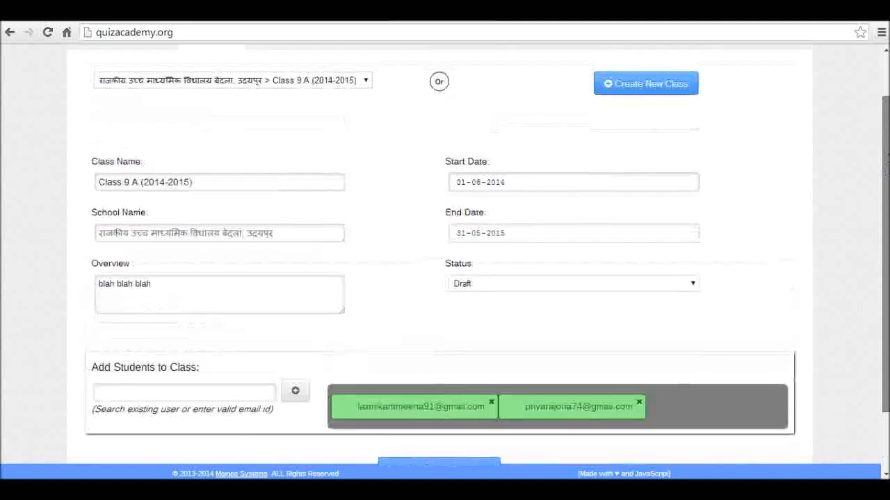
pyautogui.click(285, 82)
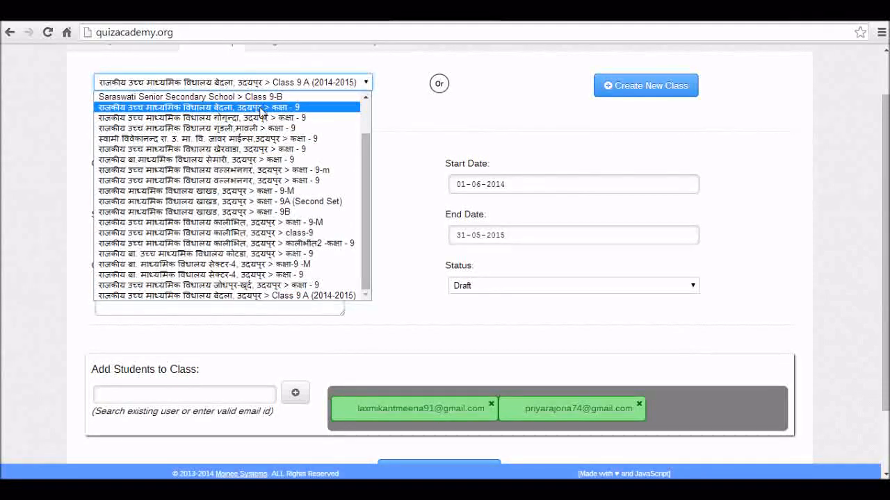
pyautogui.click(260, 108)
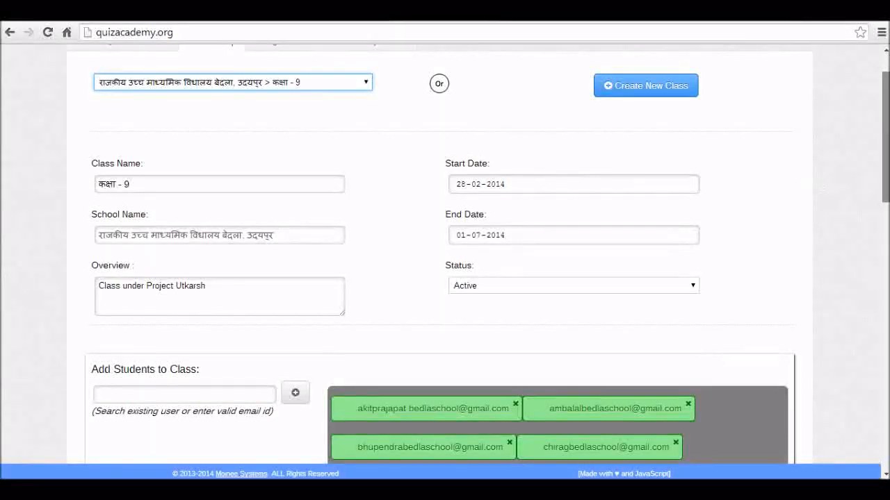
pyautogui.scroll(-4, 444, 278)
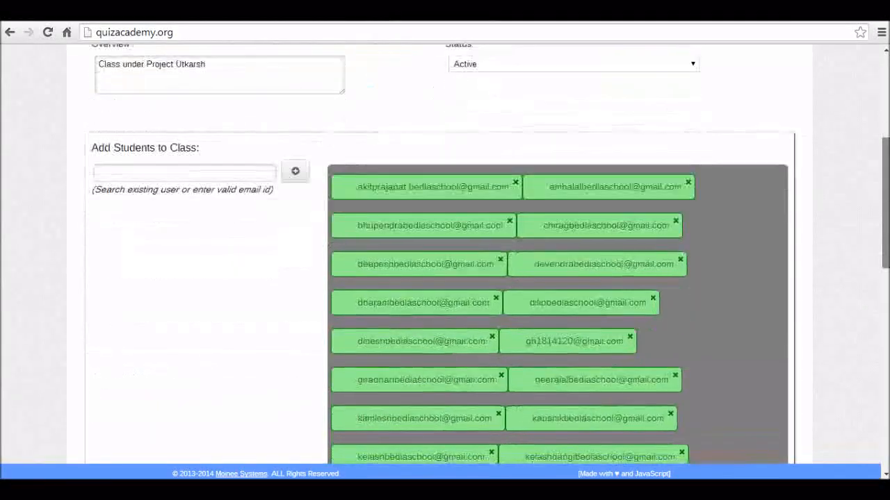
pyautogui.scroll(-5, 873, 307)
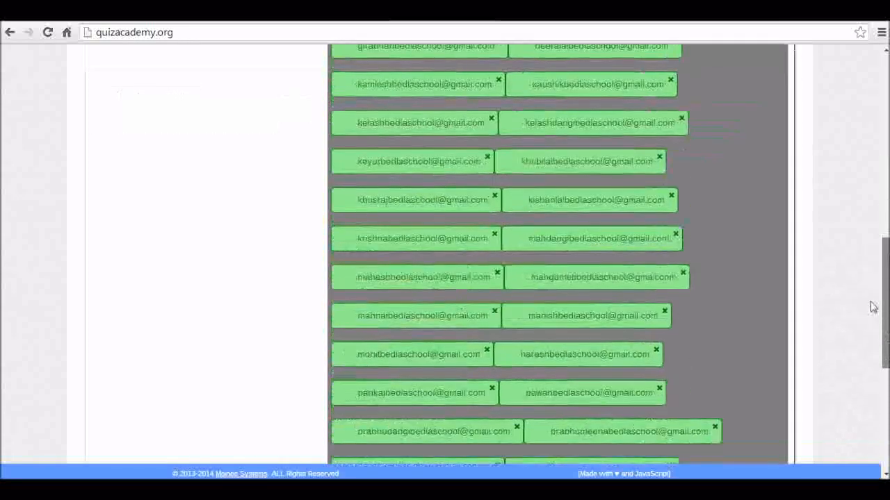
pyautogui.scroll(-5, 873, 307)
pyautogui.scroll(4, 864, 85)
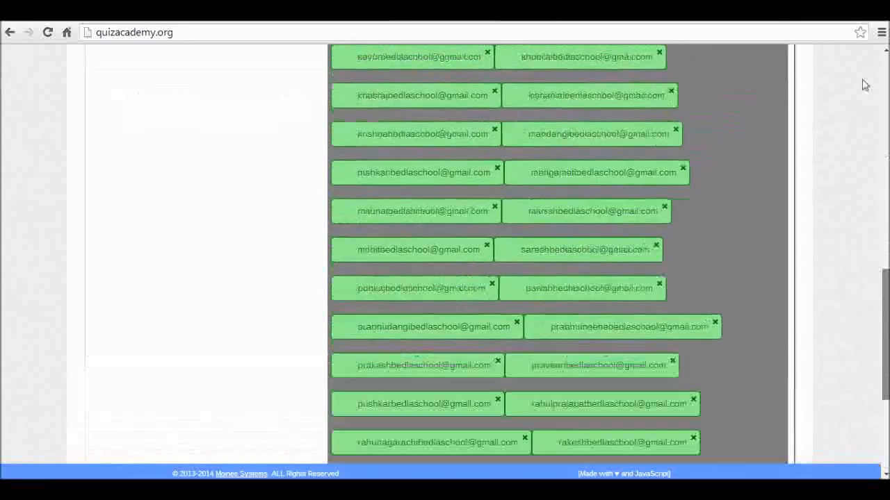
pyautogui.scroll(15, 865, 85)
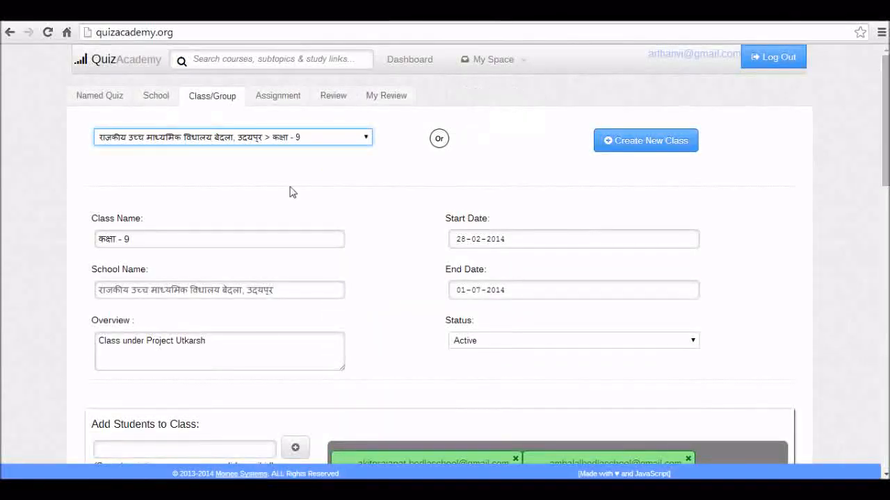
# Open the existing named quiz "Online Practice Test" to view its details
pyautogui.click(93, 99)
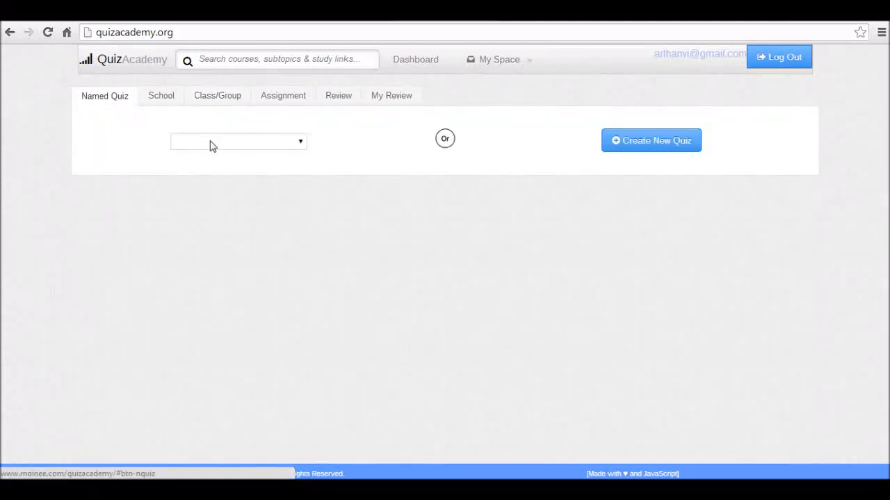
pyautogui.click(212, 144)
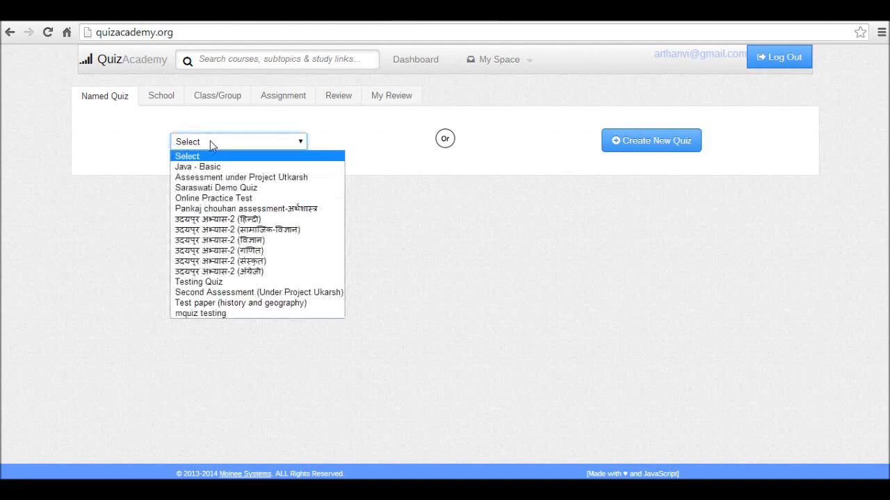
pyautogui.click(205, 198)
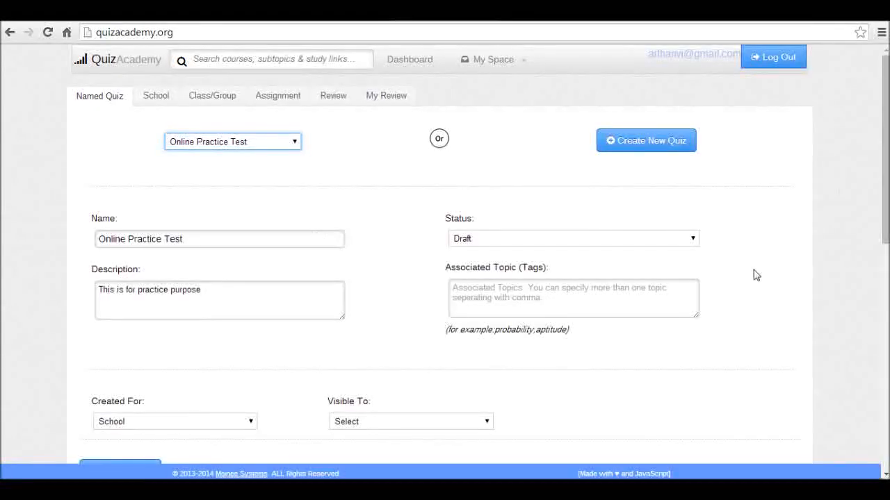
# Review the quiz's questions, then list the questions available to add from the English Beehive subtopic "Ch06. My Childhood (Part-I)"
pyautogui.moveTo(887, 153); pyautogui.dragTo(886, 380)
pyautogui.moveTo(794, 143)
pyautogui.mouseDown()
pyautogui.moveTo(794, 288)
pyautogui.moveTo(792, 136)
pyautogui.mouseUp()
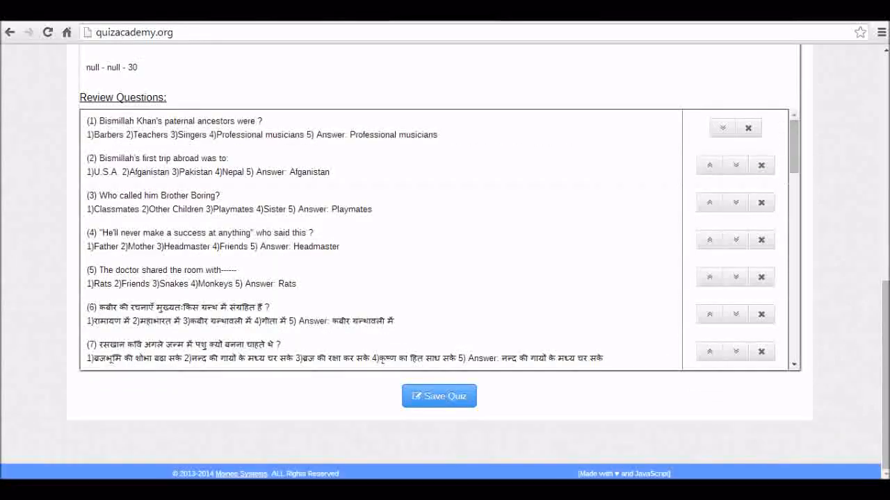
pyautogui.scroll(3, 887, 233)
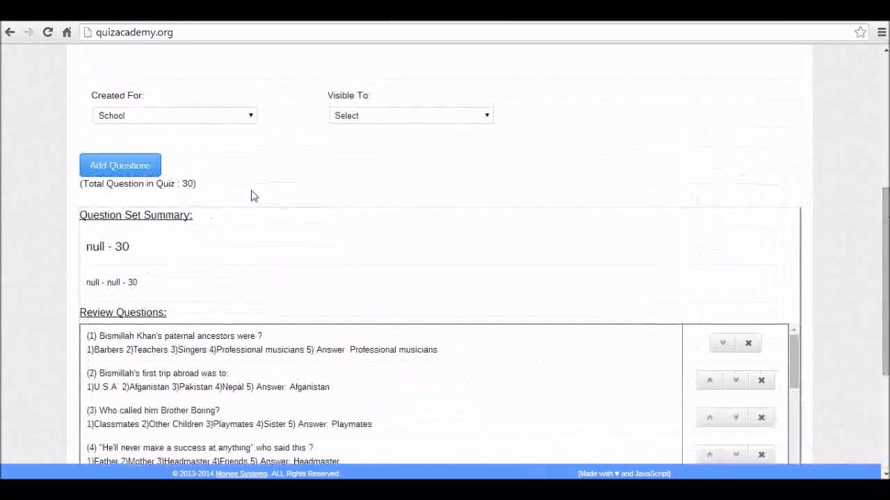
pyautogui.click(110, 171)
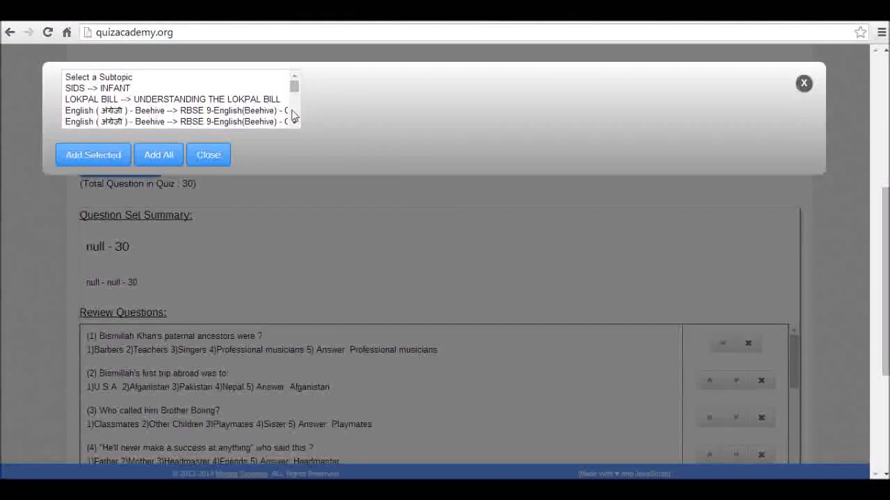
pyautogui.scroll(-1, 293, 116)
pyautogui.click(196, 101)
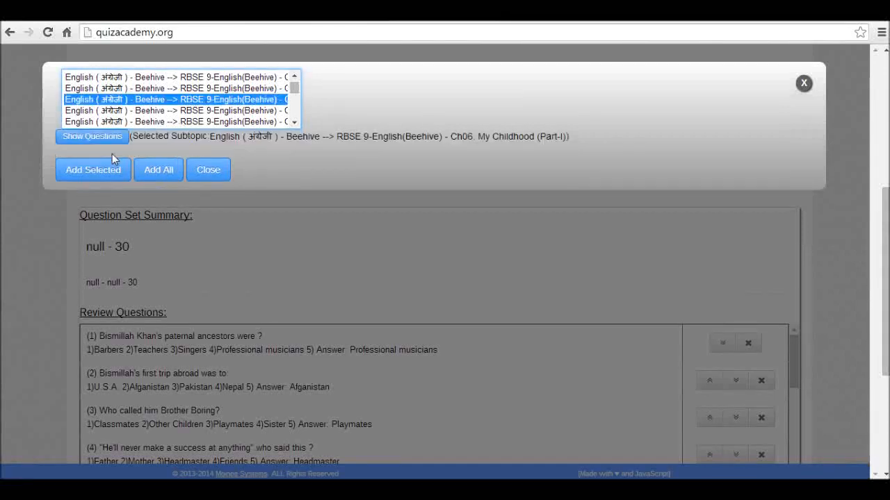
pyautogui.click(99, 142)
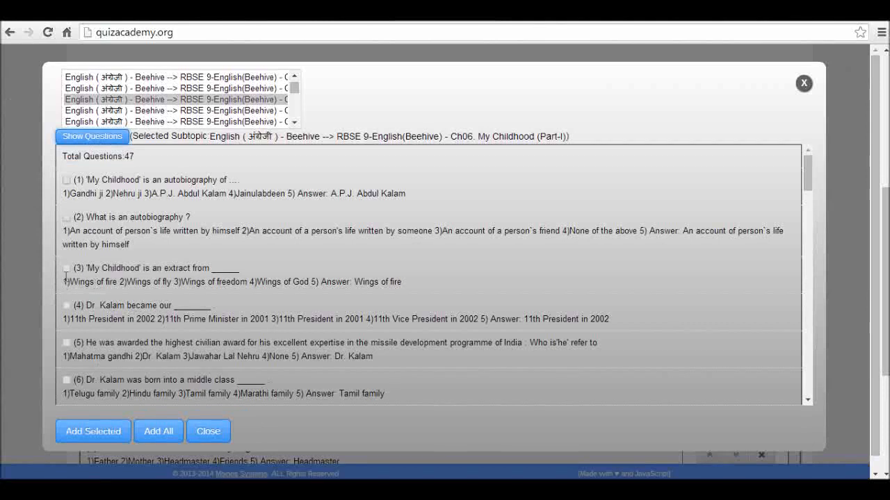
# Add questions 3 and 5 of the "My Childhood (Part-I)" subtopic to the quiz and close the question picker
pyautogui.click(66, 268)
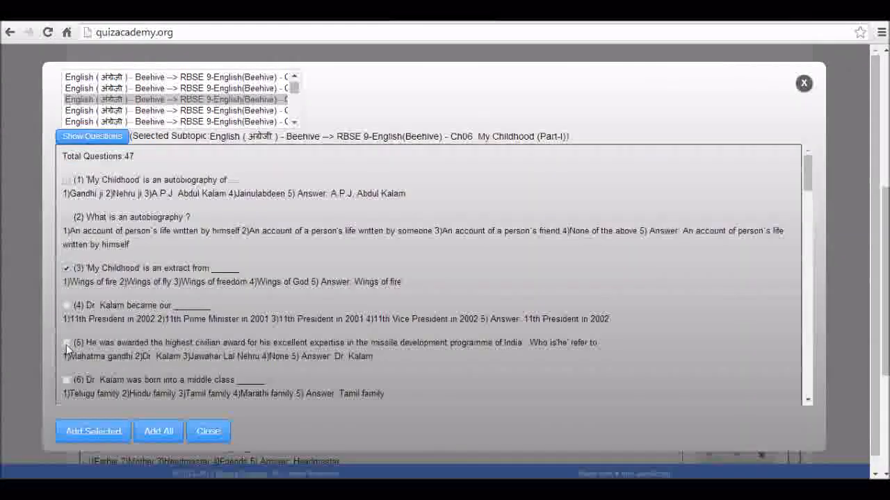
pyautogui.click(66, 343)
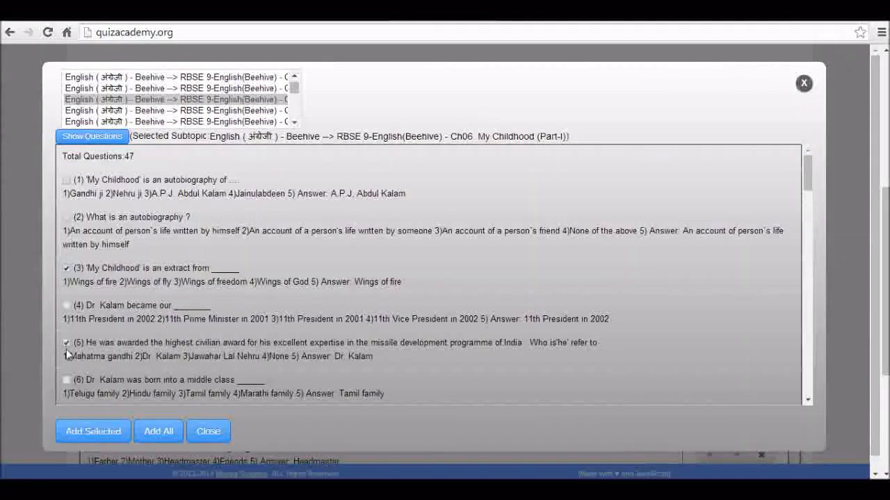
pyautogui.click(106, 434)
pyautogui.click(522, 113)
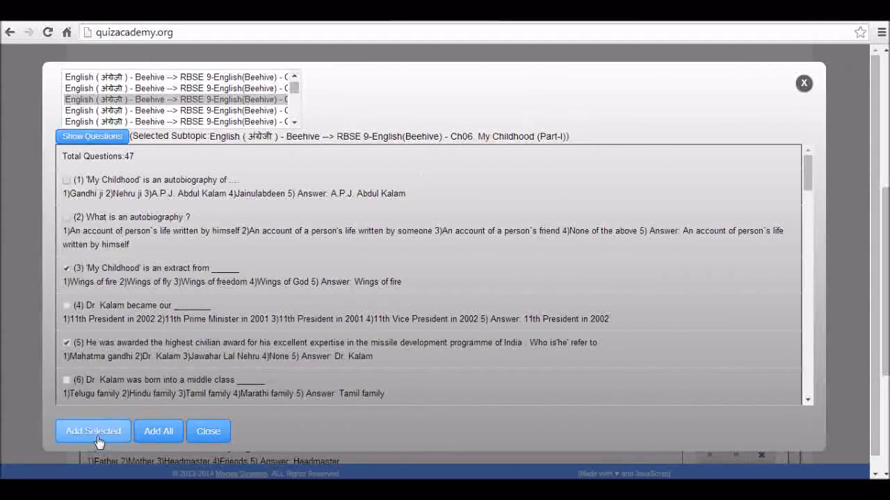
pyautogui.click(209, 432)
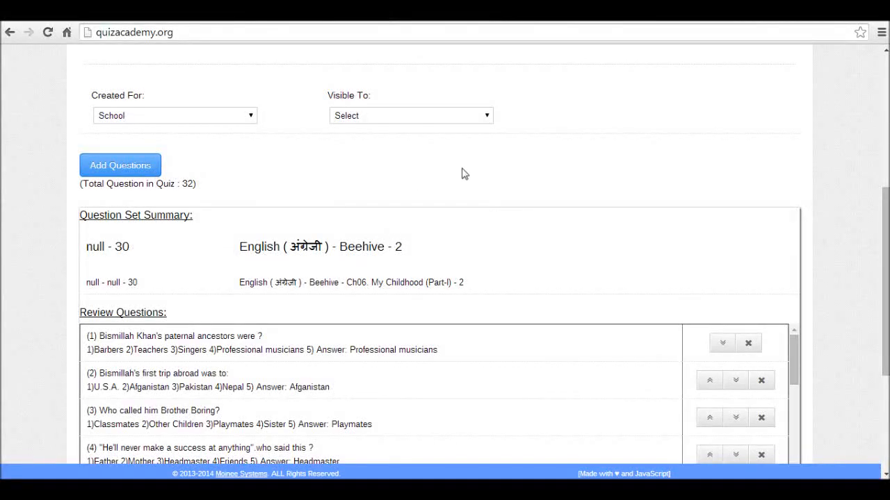
# Switch to the assignments section and open the existing assignment "Java Recap-1"
pyautogui.moveTo(886, 241); pyautogui.dragTo(886, 141)
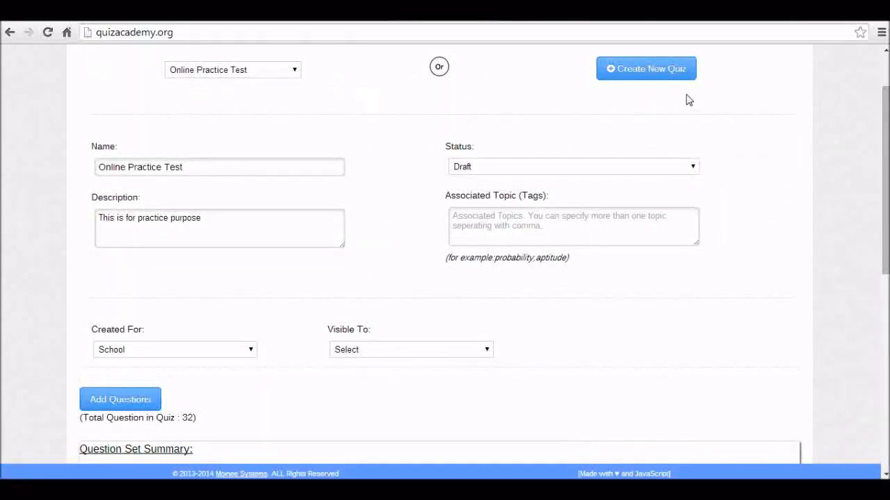
pyautogui.click(884, 68)
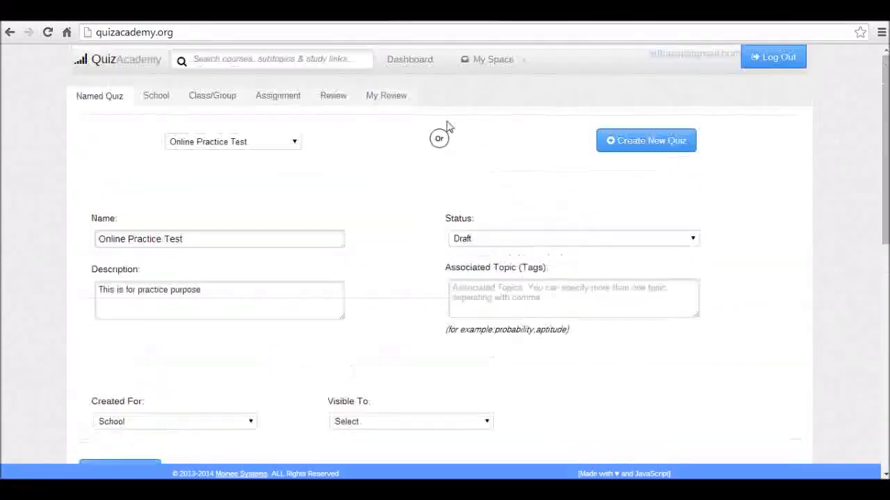
pyautogui.click(272, 96)
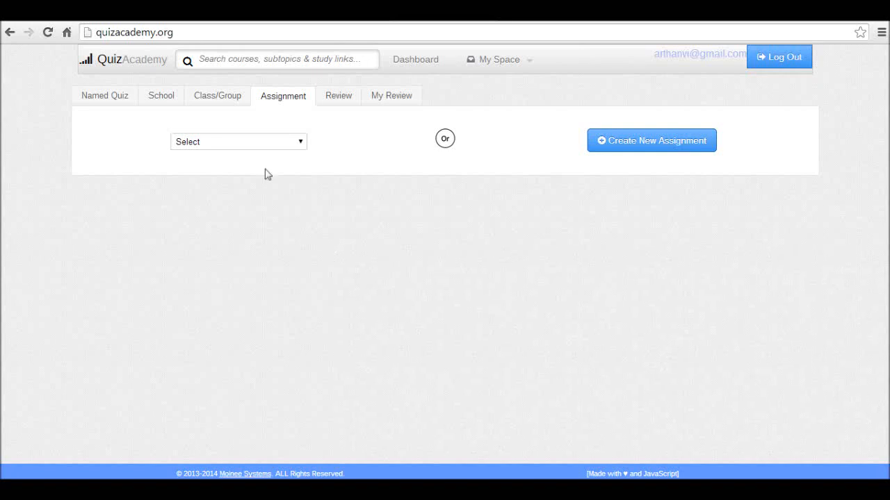
pyautogui.click(254, 146)
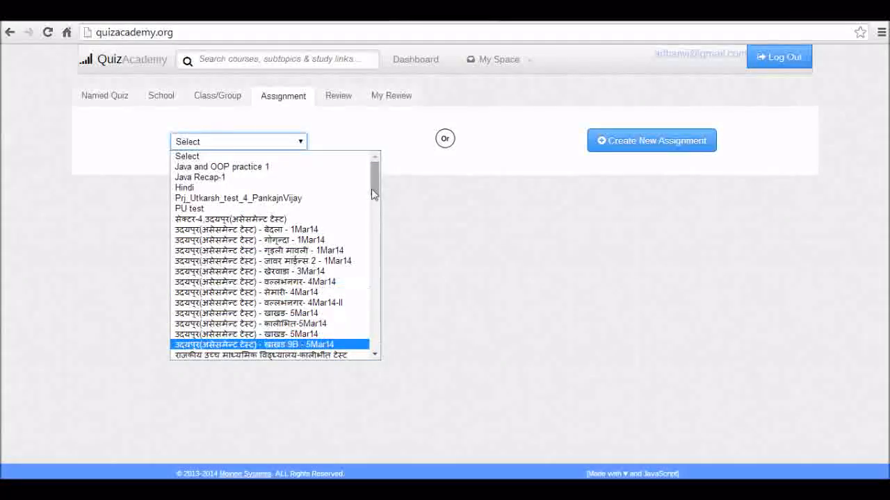
pyautogui.click(219, 178)
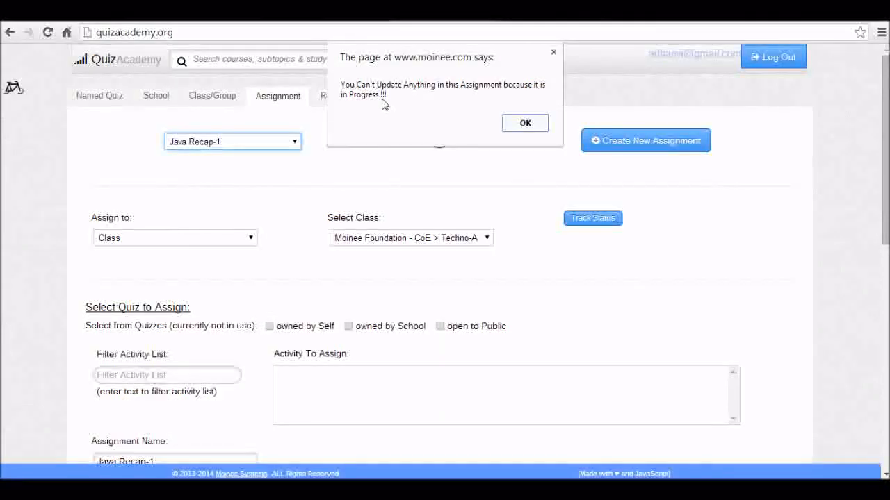
pyautogui.click(525, 124)
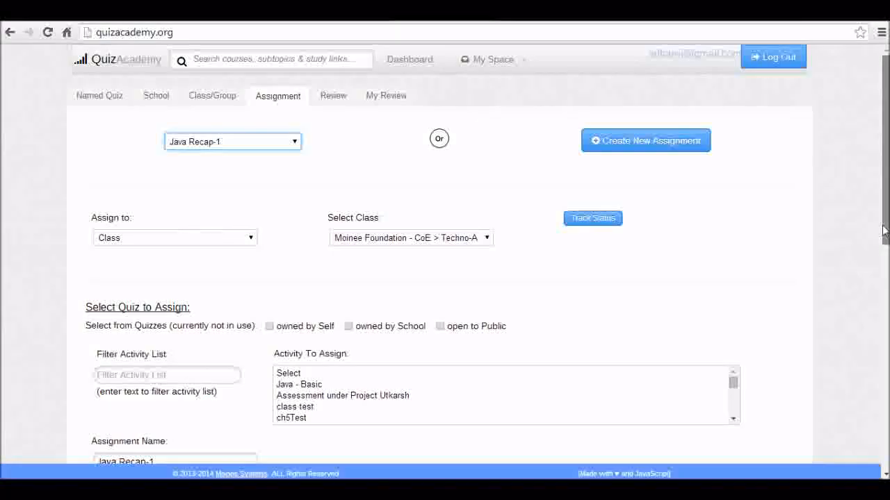
# Select "Assessment under Project Utkarsh" as the activity to assign and look through the rest of the activity list
pyautogui.moveTo(884, 229); pyautogui.dragTo(885, 280)
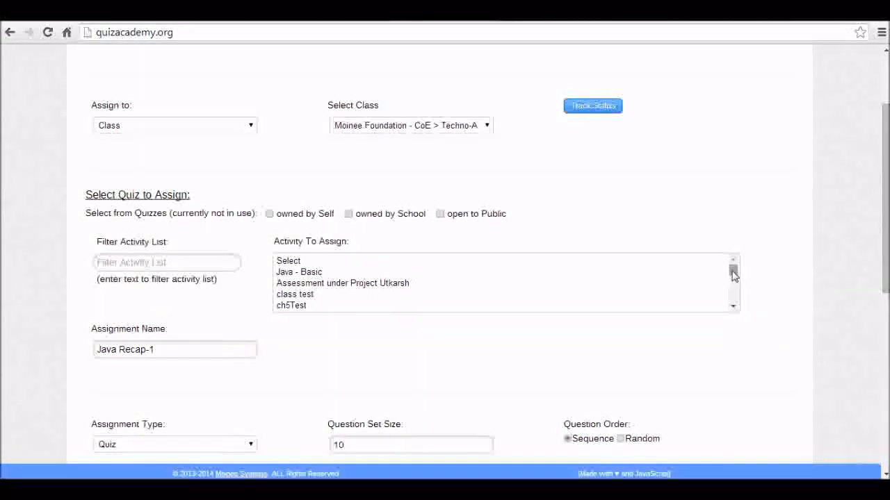
pyautogui.moveTo(733, 271); pyautogui.dragTo(732, 242)
pyautogui.click(373, 286)
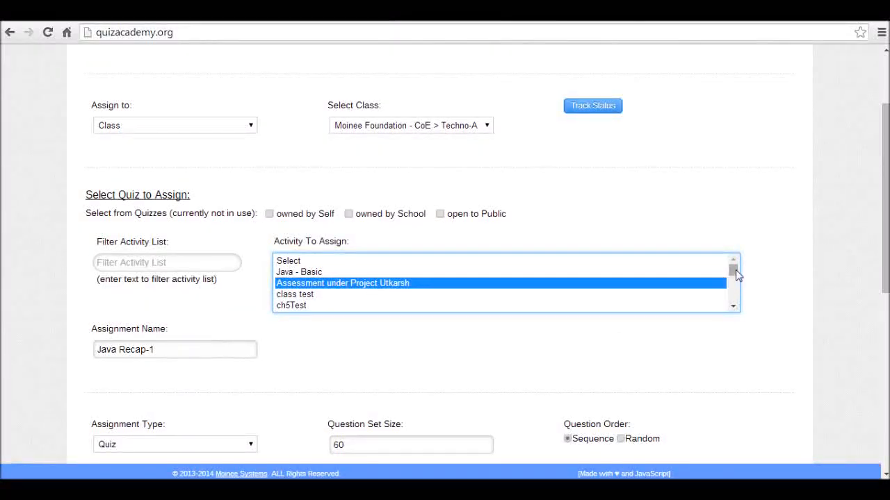
pyautogui.moveTo(735, 270); pyautogui.dragTo(737, 310)
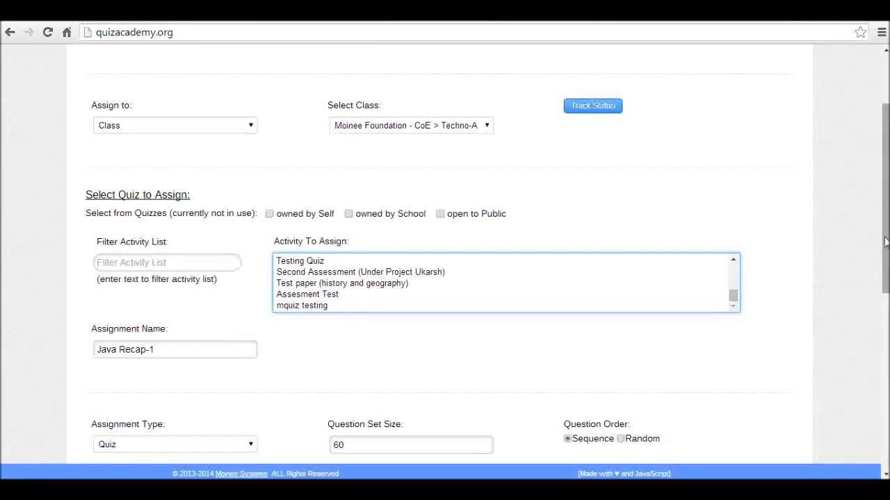
# Examine the assignment's name, available assignment types, question set size, question order, and start and expiry times
pyautogui.scroll(-3, 445, 257)
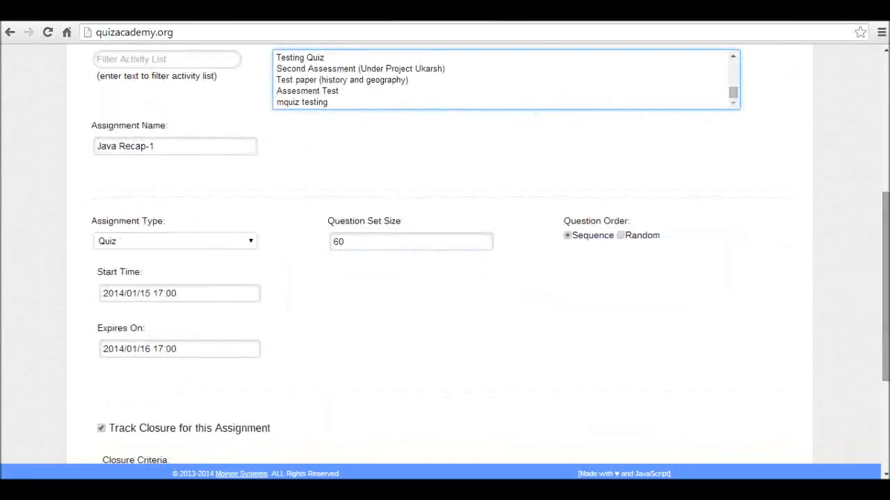
pyautogui.click(165, 146)
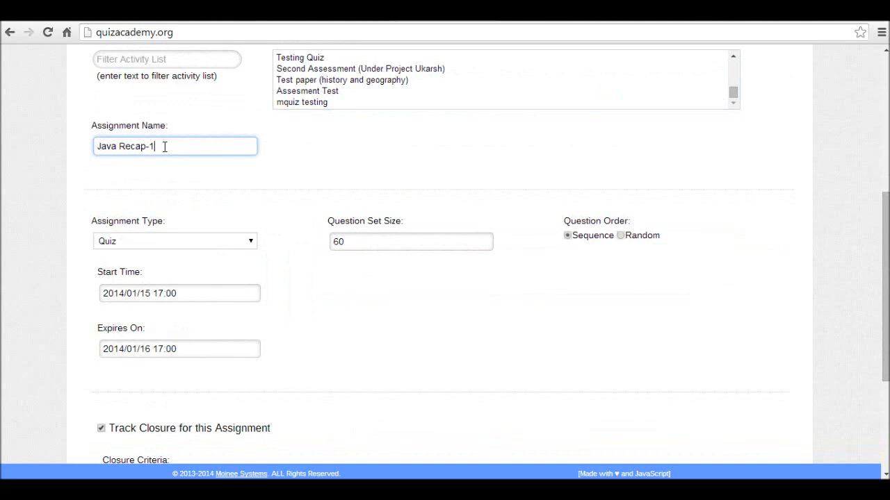
pyautogui.click(175, 246)
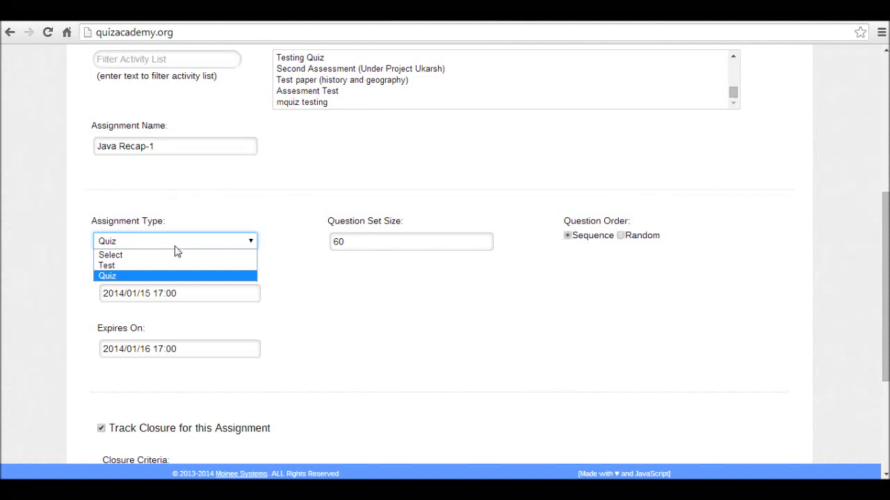
pyautogui.click(175, 247)
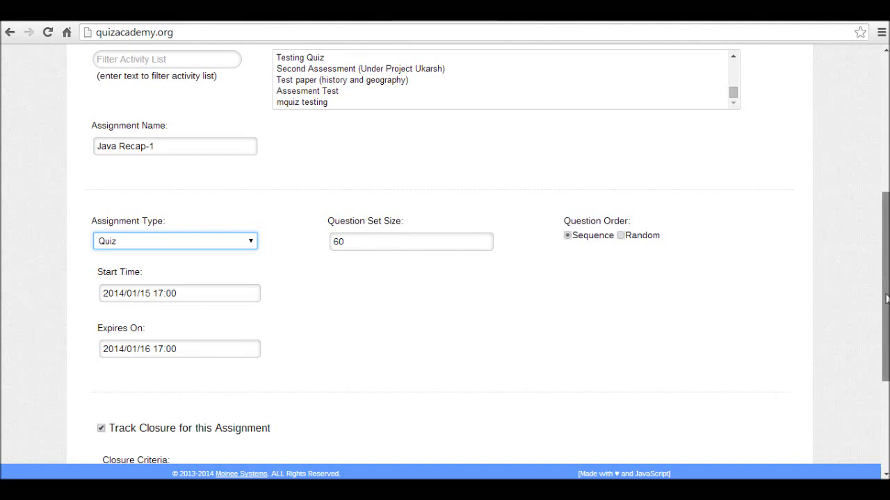
pyautogui.scroll(-1, 887, 299)
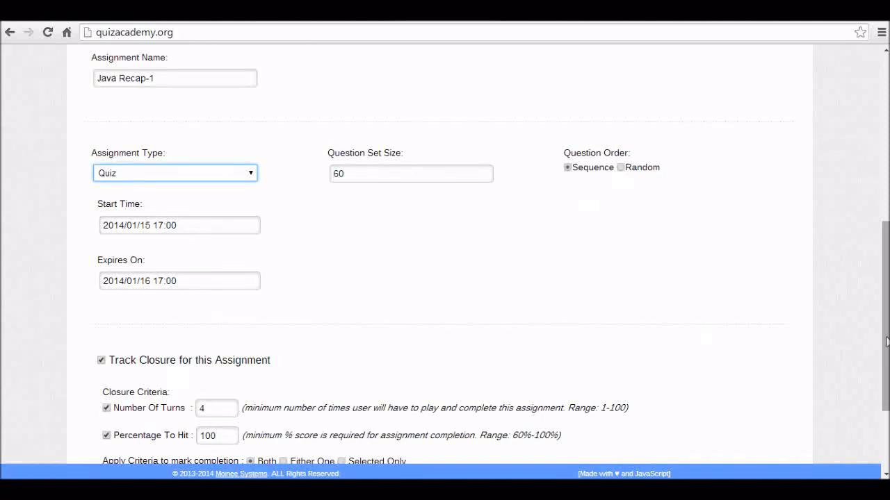
# Examine the assignment's closure criteria: number of turns, percentage to hit, and how they apply to mark completion
pyautogui.moveTo(887, 341); pyautogui.dragTo(887, 366)
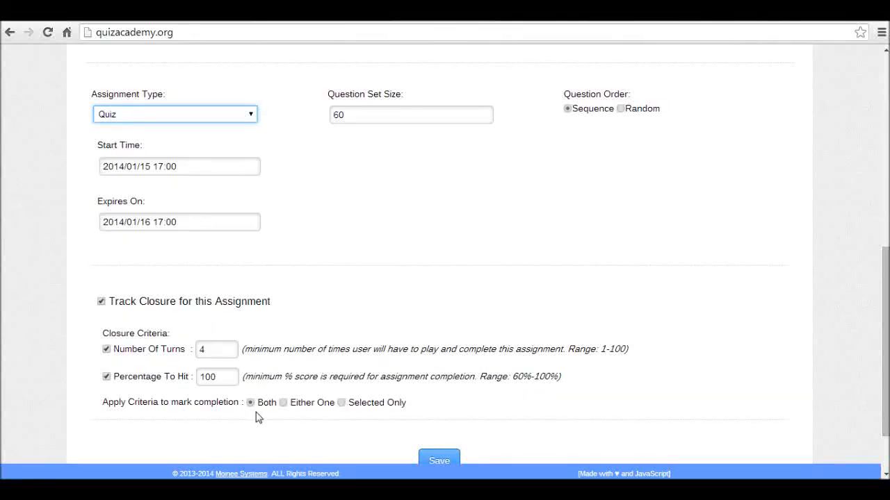
pyautogui.moveTo(886, 309)
pyautogui.mouseDown()
pyautogui.moveTo(886, 330)
pyautogui.moveTo(887, 302)
pyautogui.mouseUp()
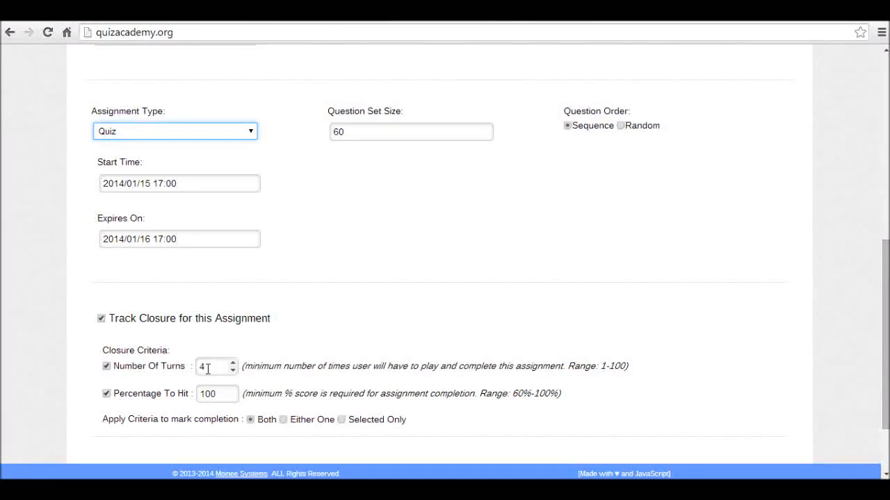
pyautogui.moveTo(208, 369); pyautogui.dragTo(201, 367)
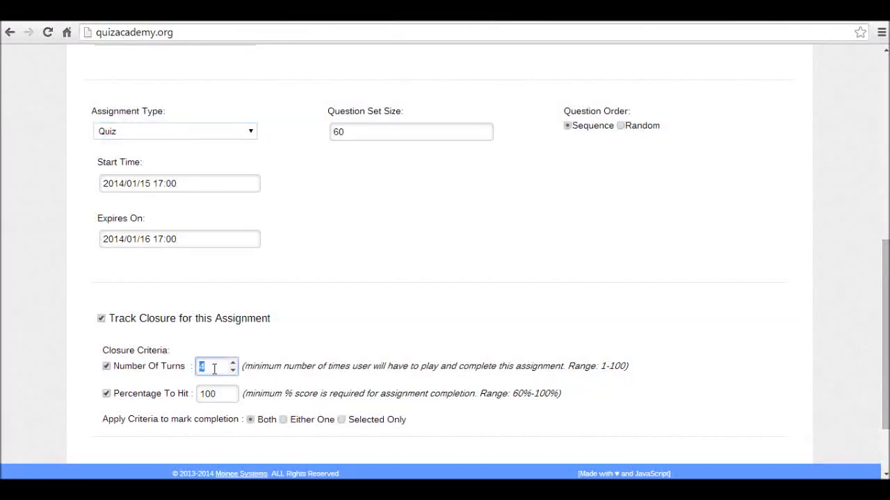
pyautogui.click(212, 367)
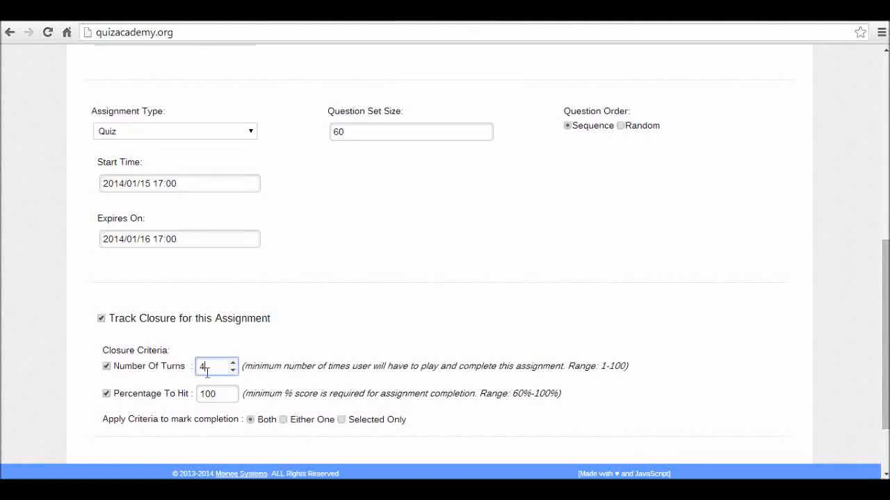
pyautogui.click(224, 393)
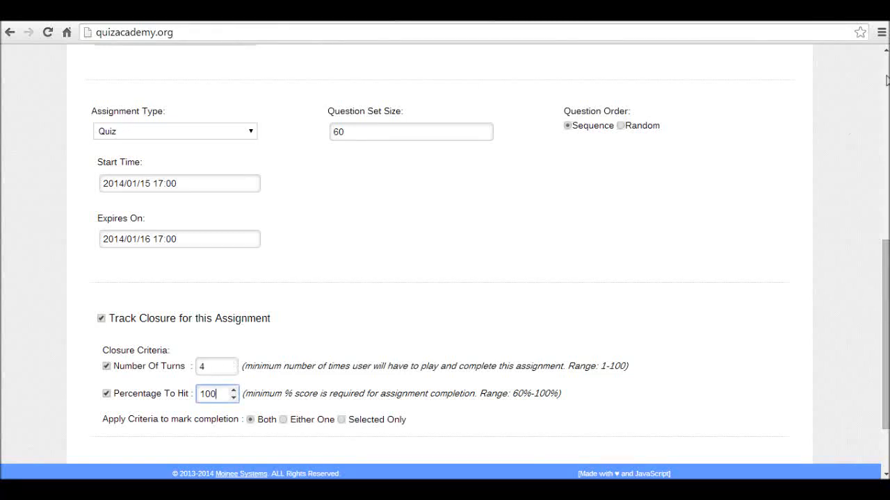
# Open the status tracking report for "Java Recap-1" and examine its closure criteria, status pie chart slices and per-student status list
pyautogui.click(886, 80)
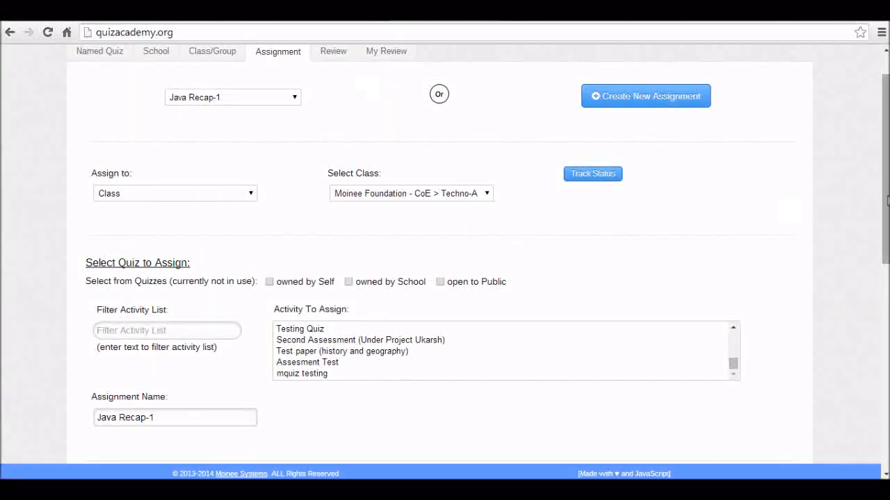
pyautogui.scroll(2, 887, 202)
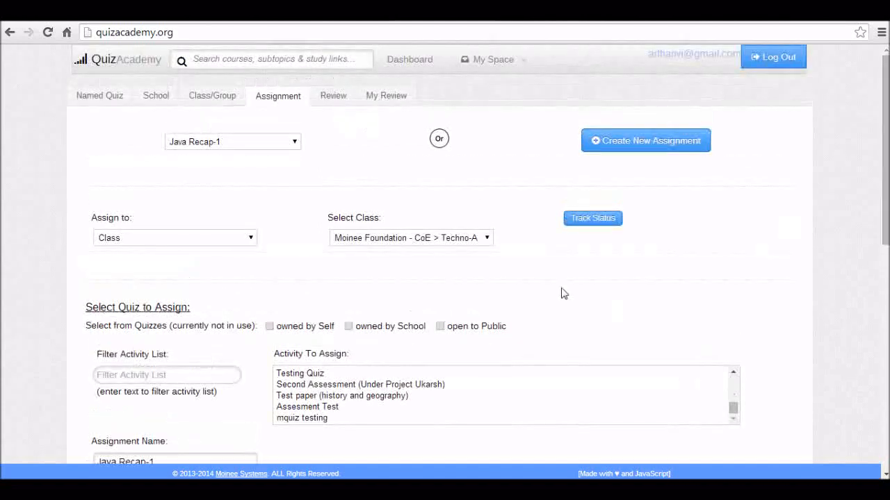
pyautogui.click(592, 221)
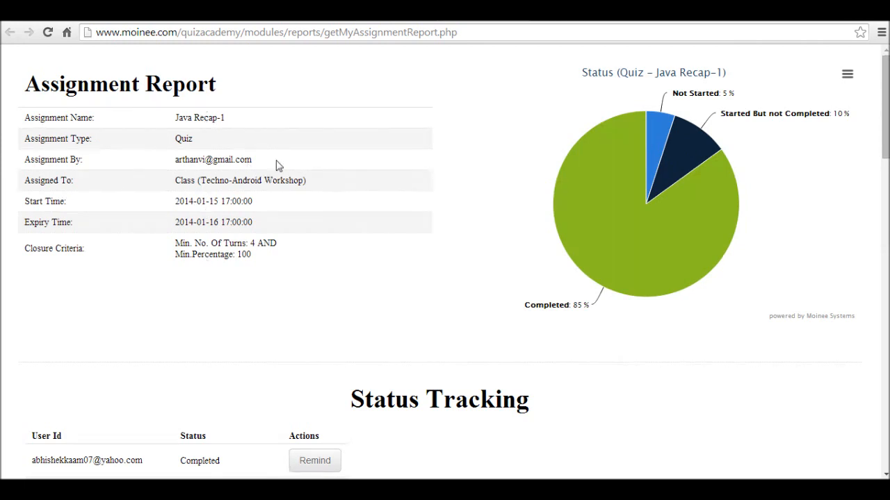
pyautogui.doubleClick(246, 254)
pyautogui.moveTo(743, 218)
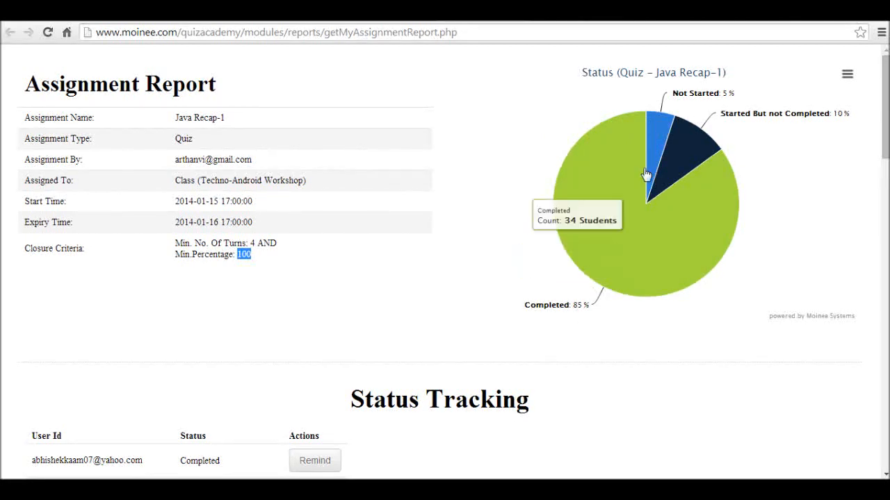
pyautogui.moveTo(657, 134)
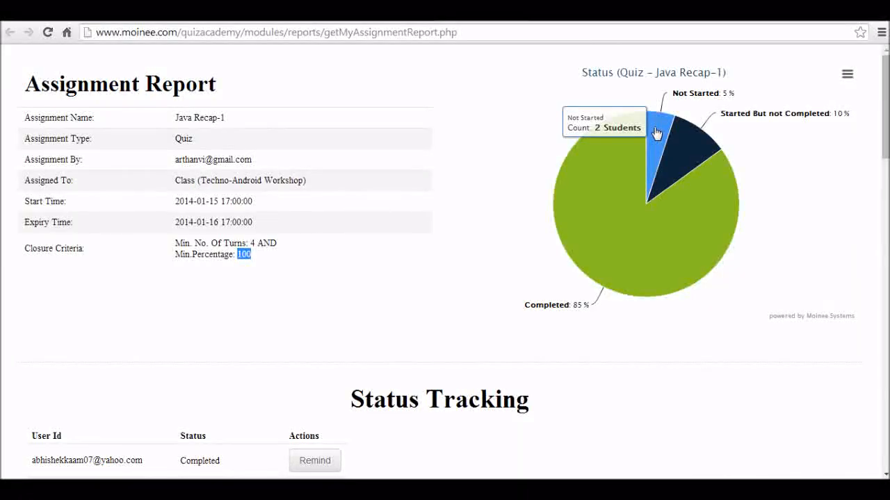
pyautogui.moveTo(688, 138)
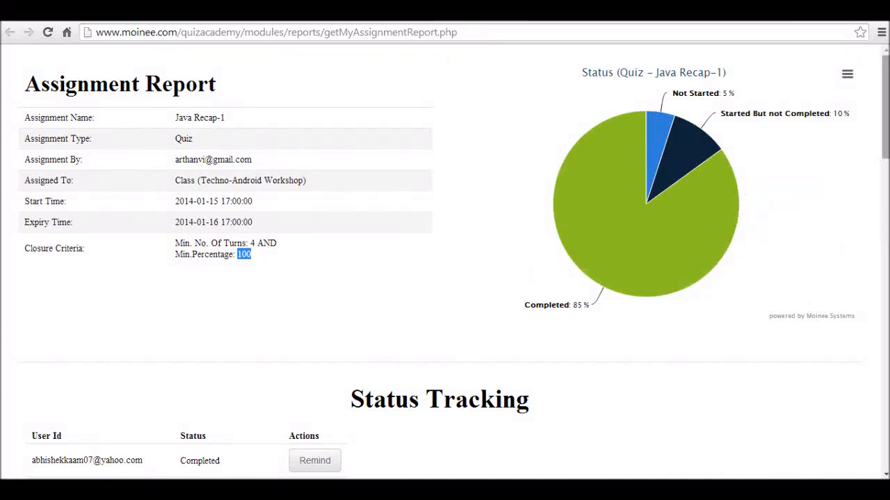
pyautogui.scroll(-3, 445, 278)
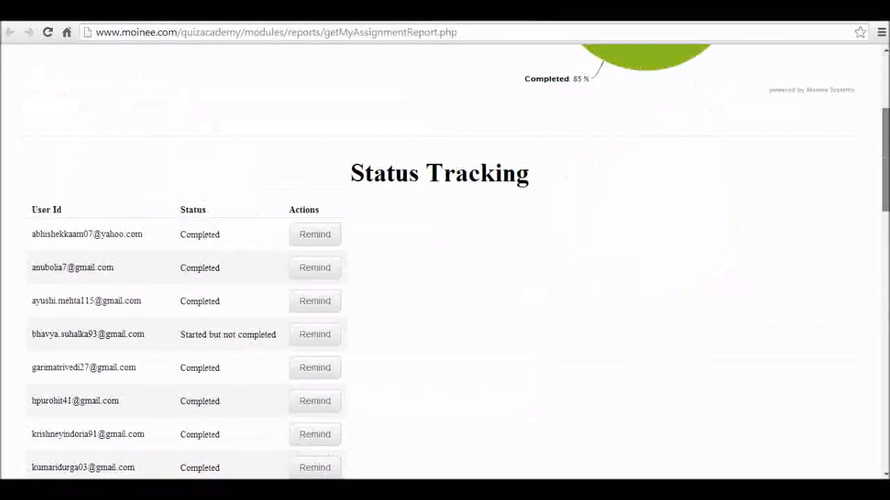
# Look through the remaining per-student statuses in the "Java Recap-1" assignment report and return to the assignment page
pyautogui.scroll(-7, 445, 278)
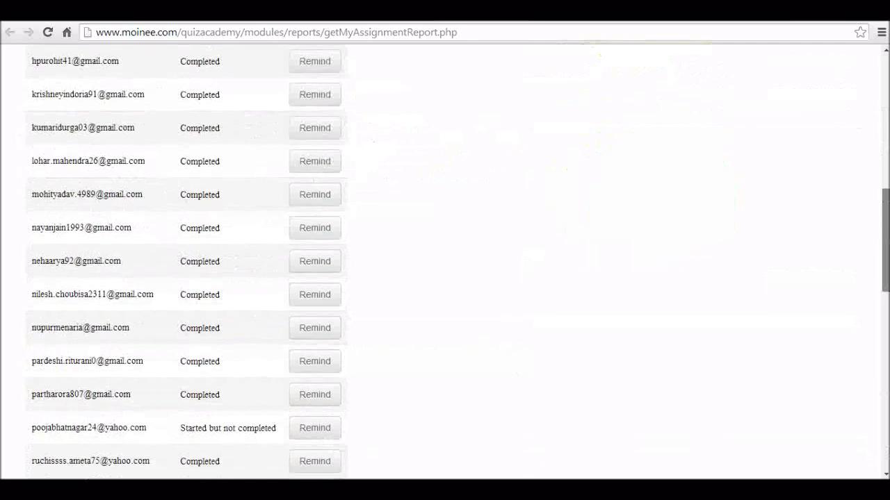
pyautogui.scroll(-3, 445, 278)
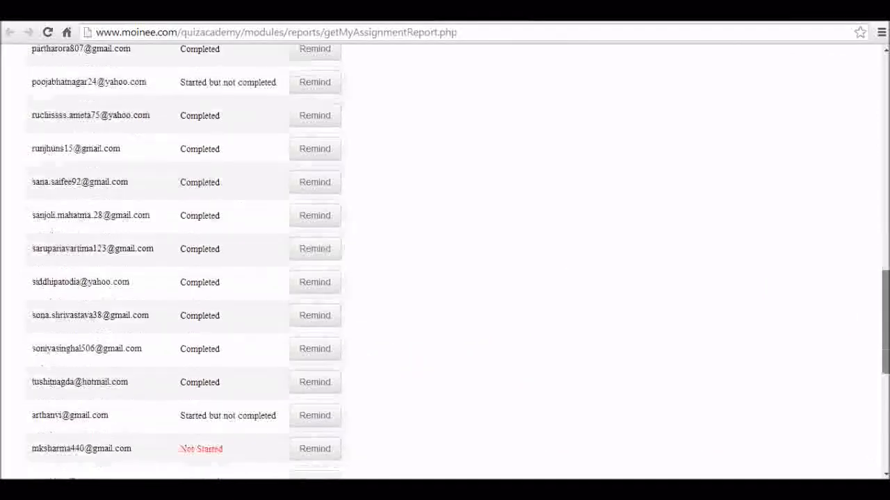
pyautogui.scroll(-5, 445, 278)
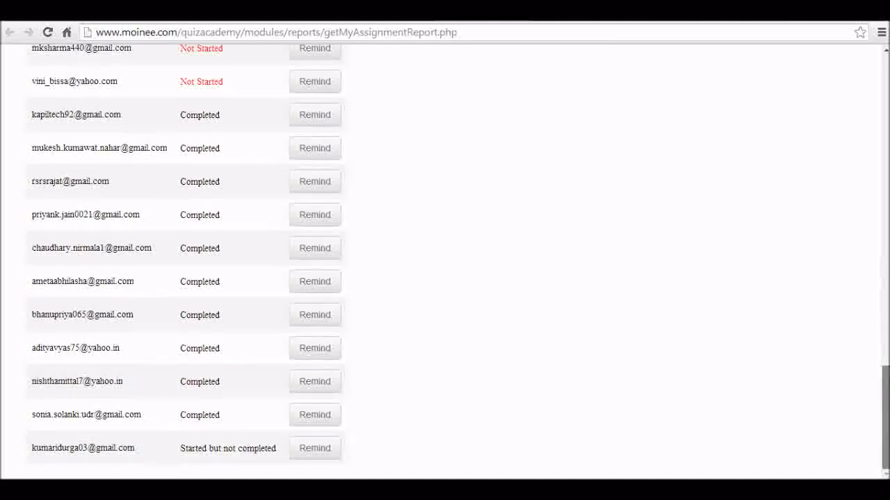
pyautogui.moveTo(884, 417); pyautogui.dragTo(883, 94)
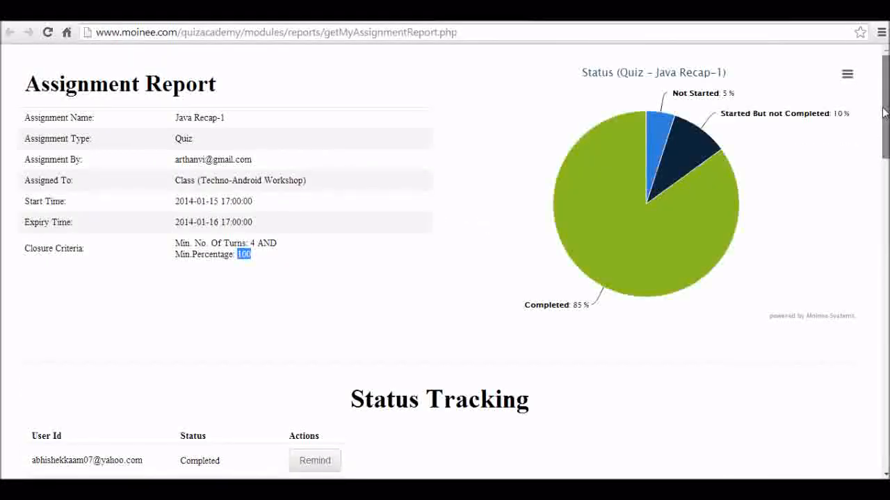
pyautogui.click(323, 327)
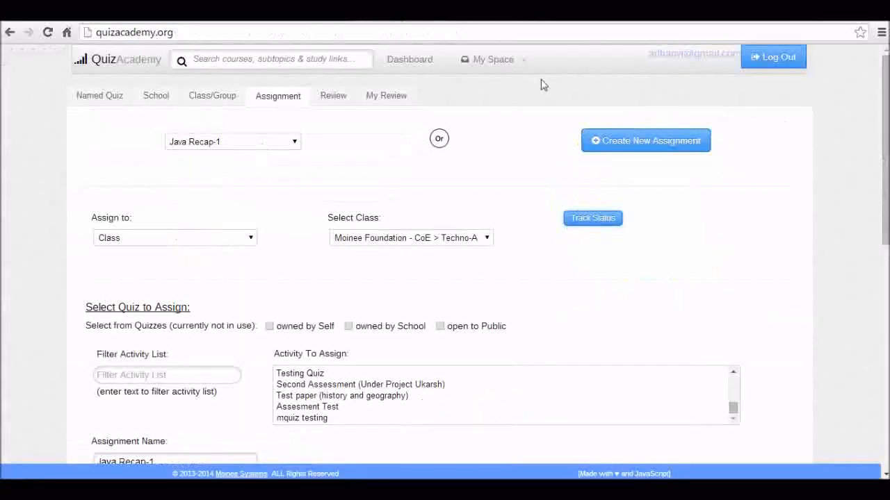
# Return to the dashboard and look through the My Assignments list and the My Space options
pyautogui.moveTo(478, 69)
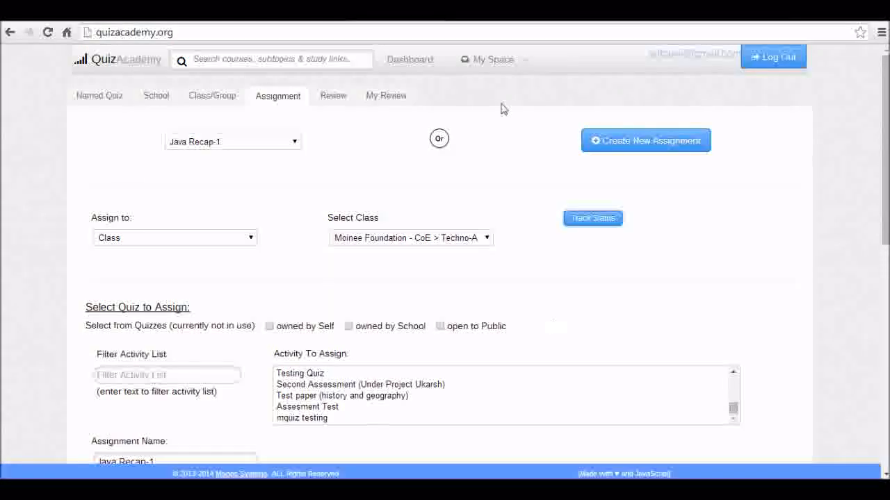
pyautogui.click(400, 65)
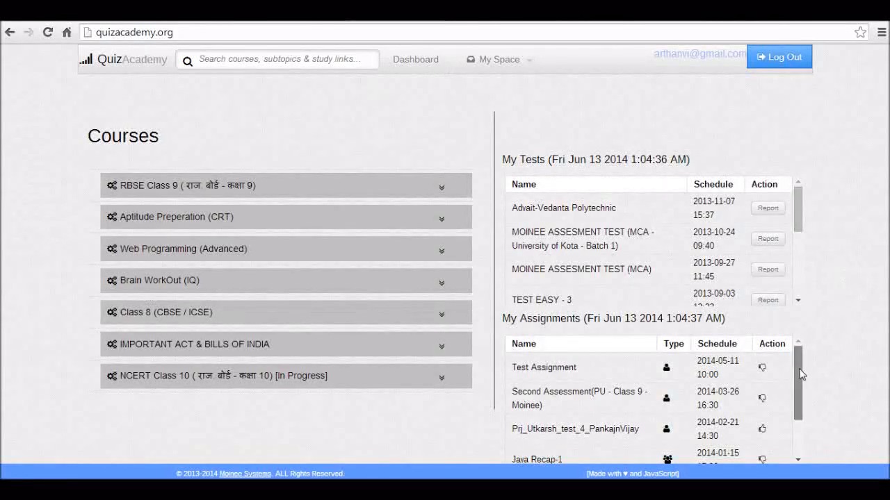
pyautogui.moveTo(801, 371); pyautogui.dragTo(798, 402)
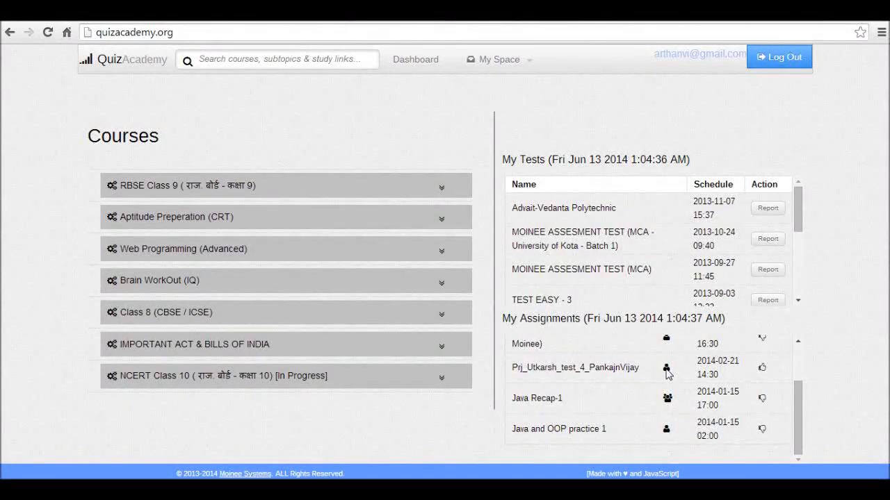
pyautogui.click(499, 60)
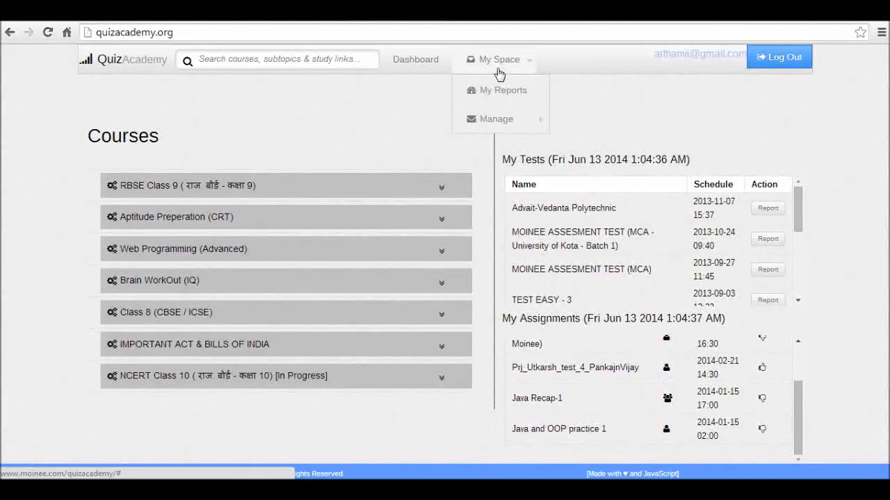
pyautogui.click(497, 127)
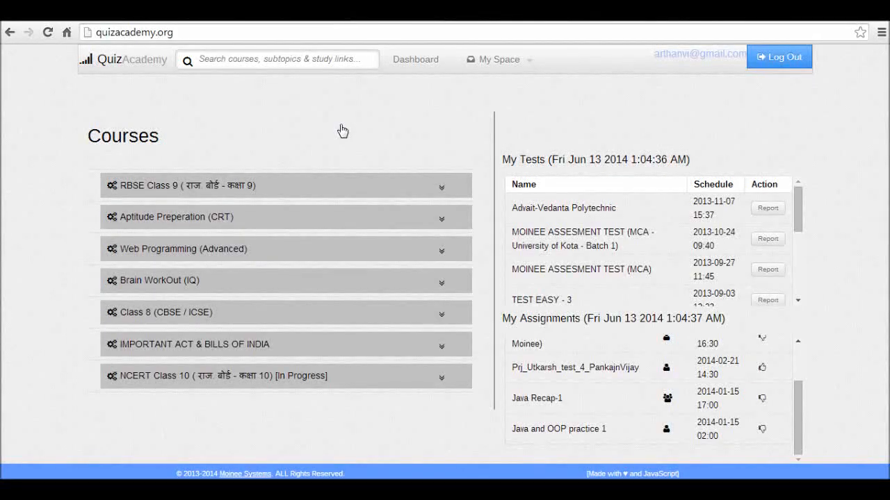
# In the guest session, restore the minimized जनसंख्या chapter study link, view it maximized and minimize it again before returning to the signed-in session
pyautogui.rightClick(272, 189)
pyautogui.click(261, 136)
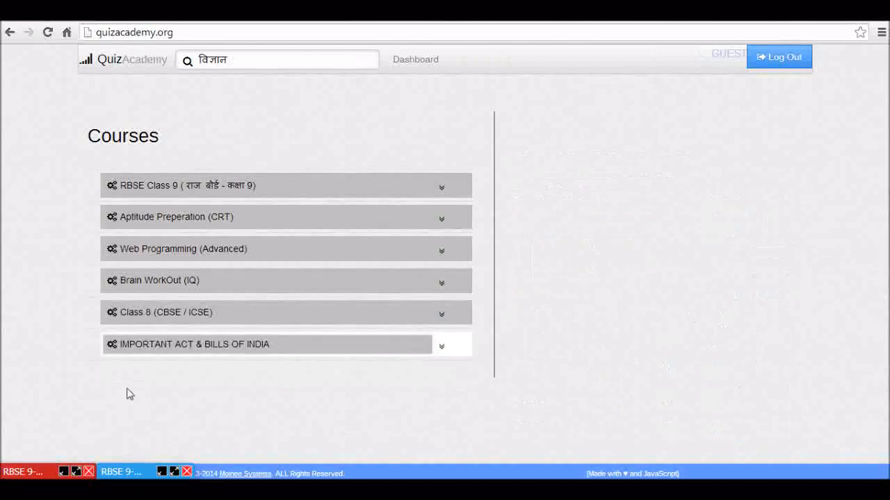
pyautogui.click(174, 472)
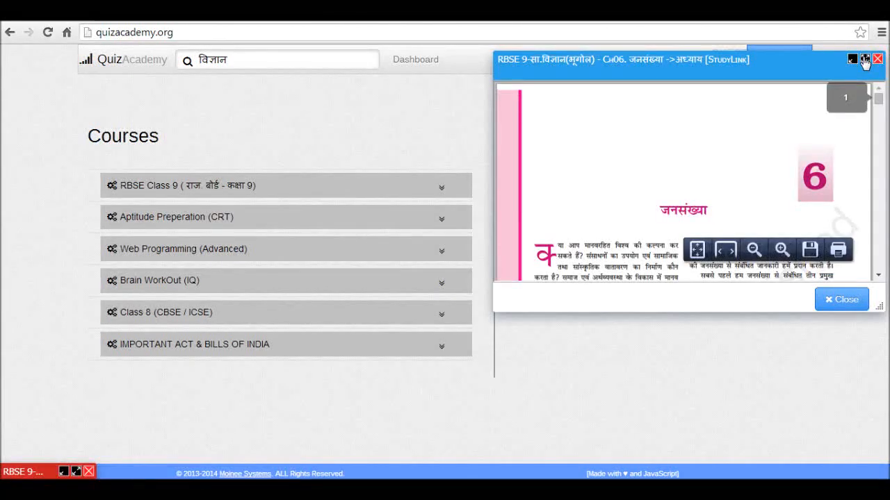
pyautogui.click(864, 60)
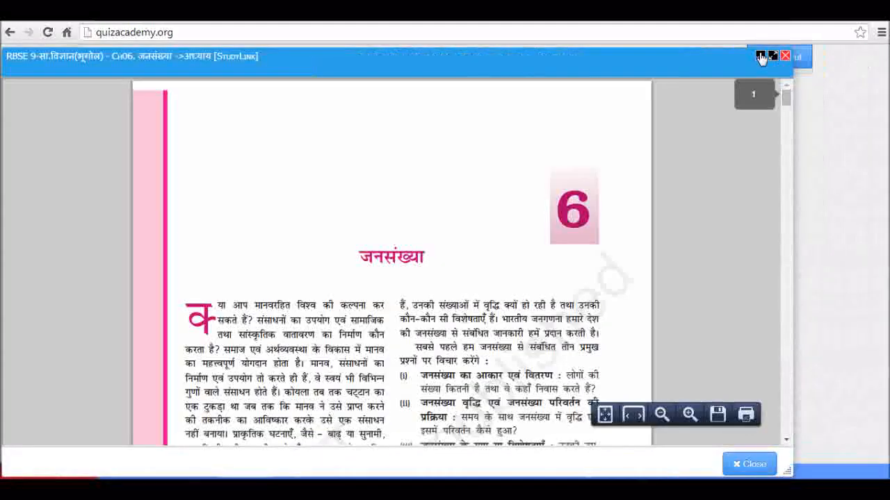
pyautogui.click(761, 56)
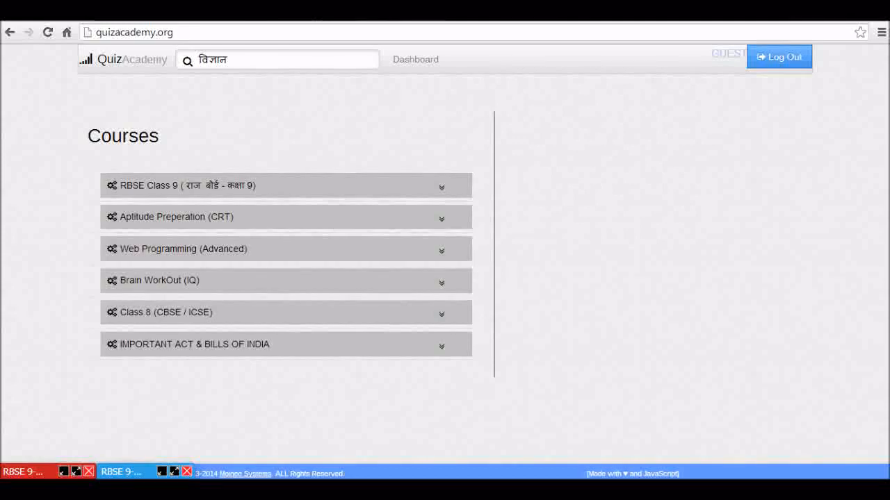
pyautogui.click(286, 59)
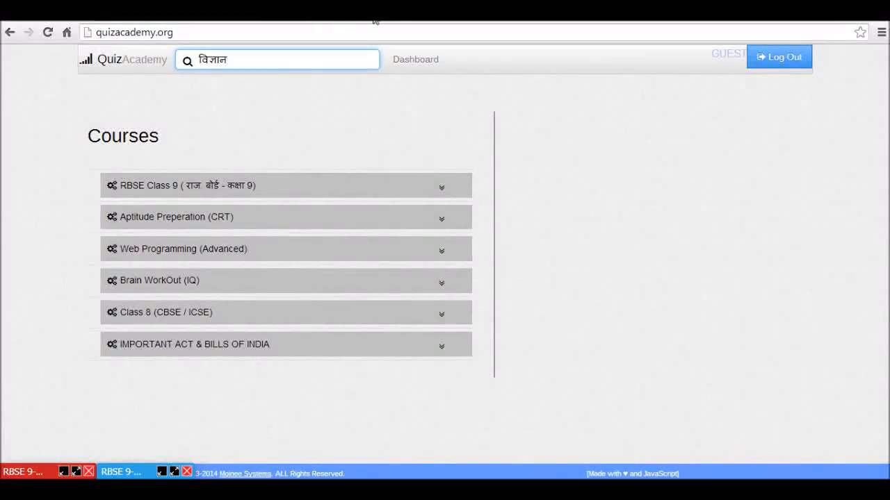
pyautogui.click(396, 19)
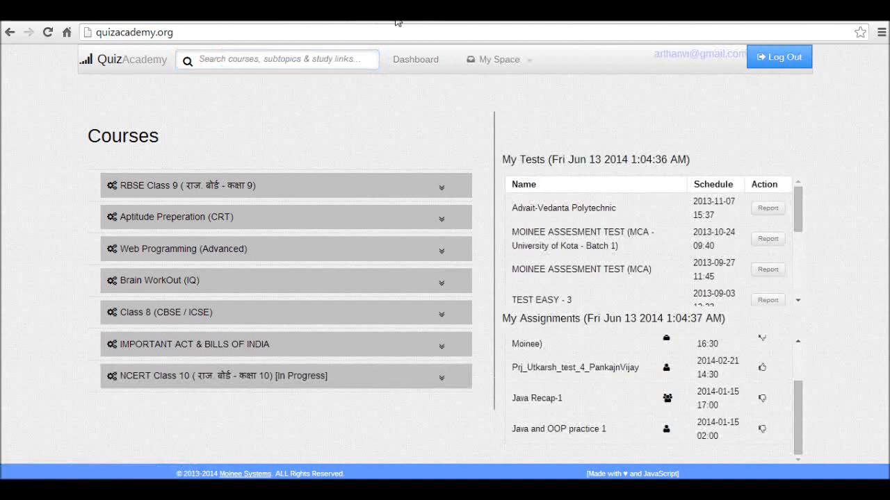
# Open the Chapter PDF study link for "Ch01. The Fun They Had (Part-I)" under RBSE Class 9, English - Beehive
pyautogui.click(284, 193)
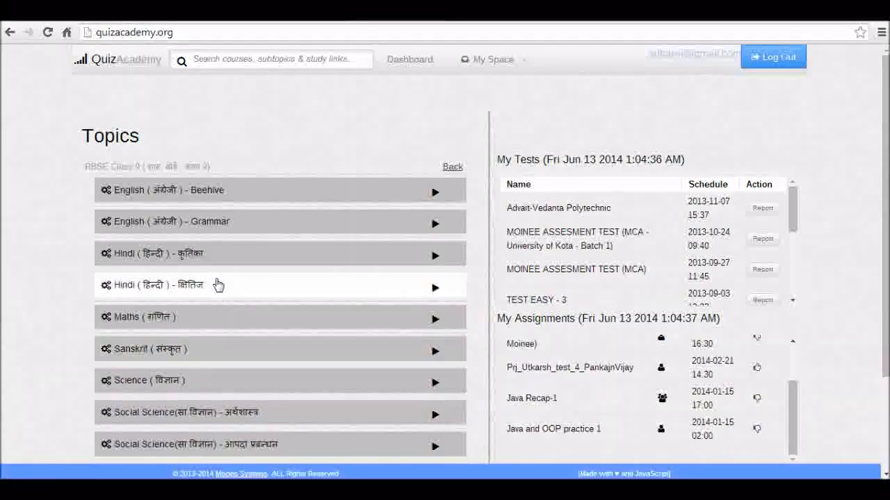
pyautogui.click(198, 195)
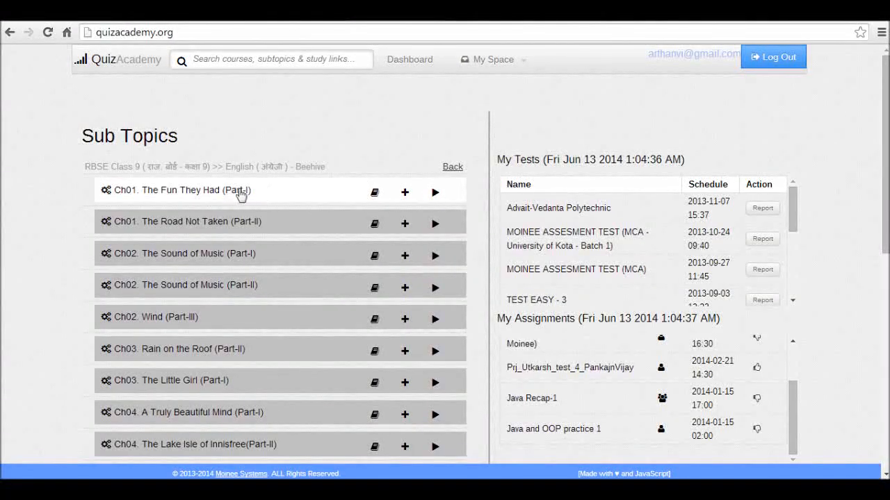
pyautogui.click(374, 193)
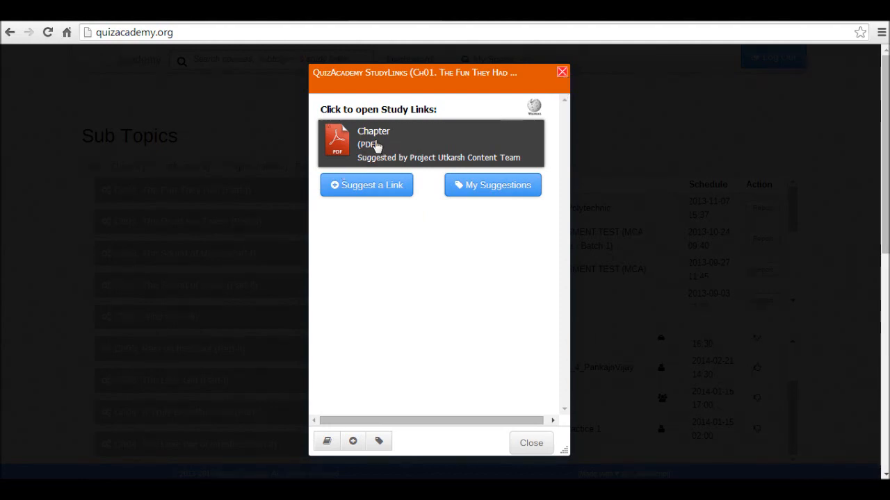
pyautogui.click(376, 144)
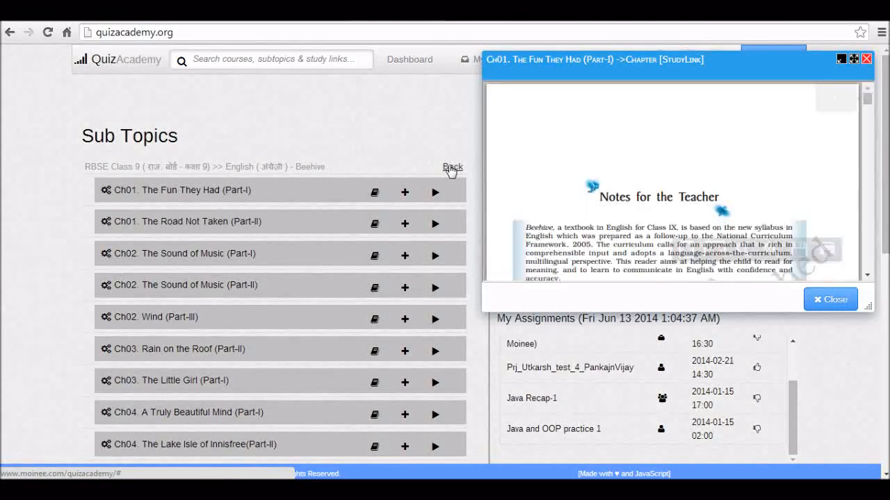
# Open the Social Science - भूगोल topic and examine the study links available for Ch01. भारत - आकार और स्थिति
pyautogui.click(451, 167)
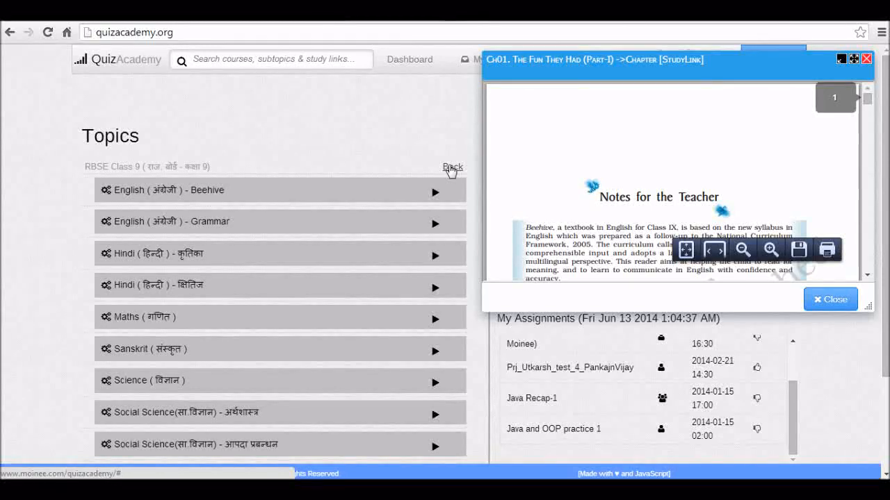
pyautogui.scroll(-1, 278, 278)
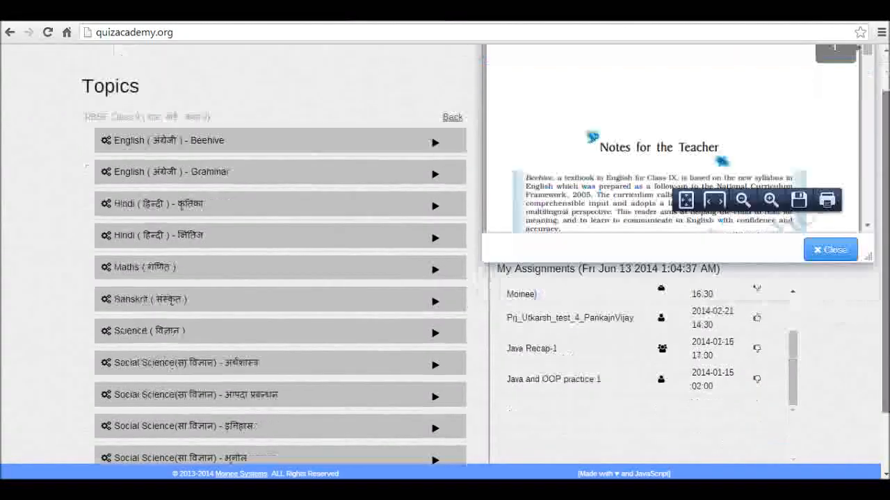
pyautogui.scroll(-1, 309, 366)
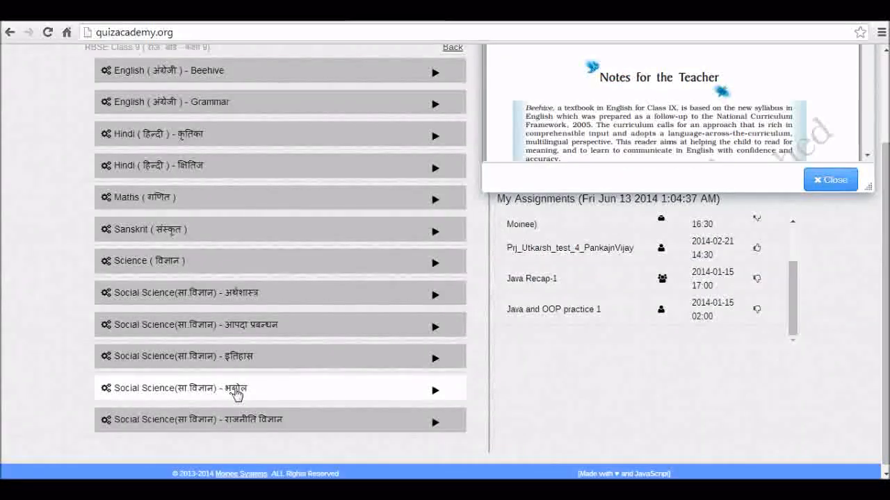
pyautogui.click(236, 393)
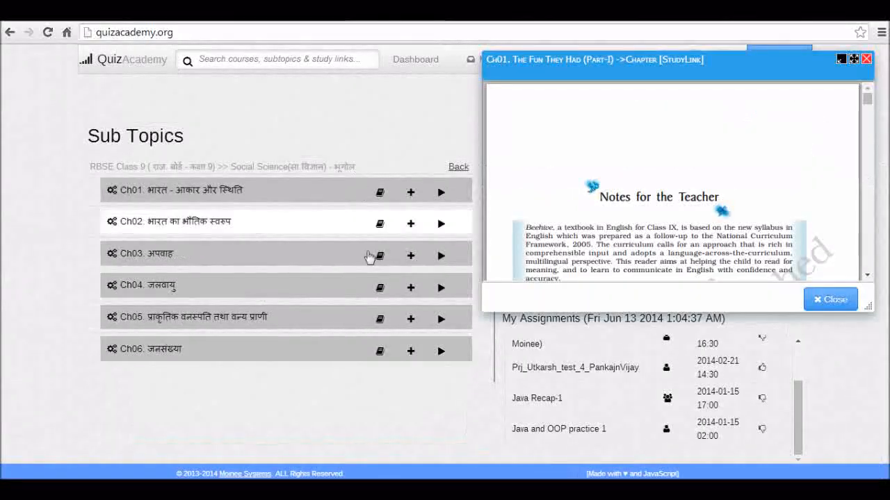
pyautogui.click(380, 194)
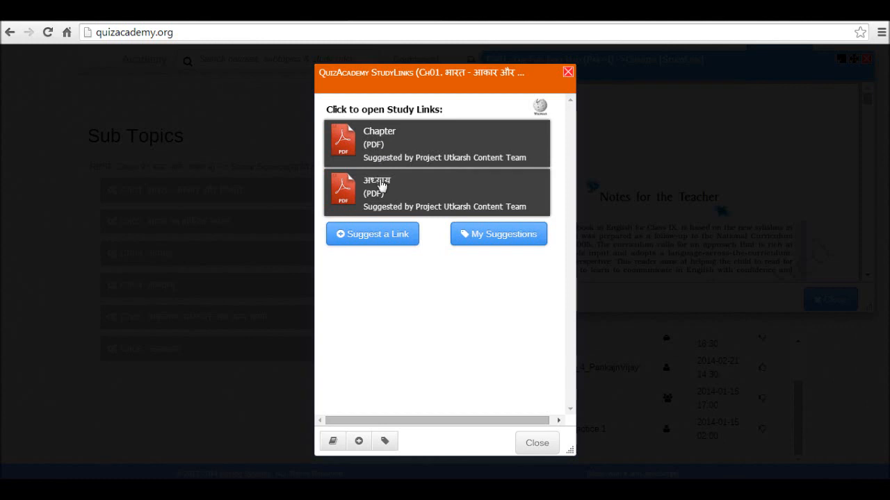
pyautogui.click(567, 73)
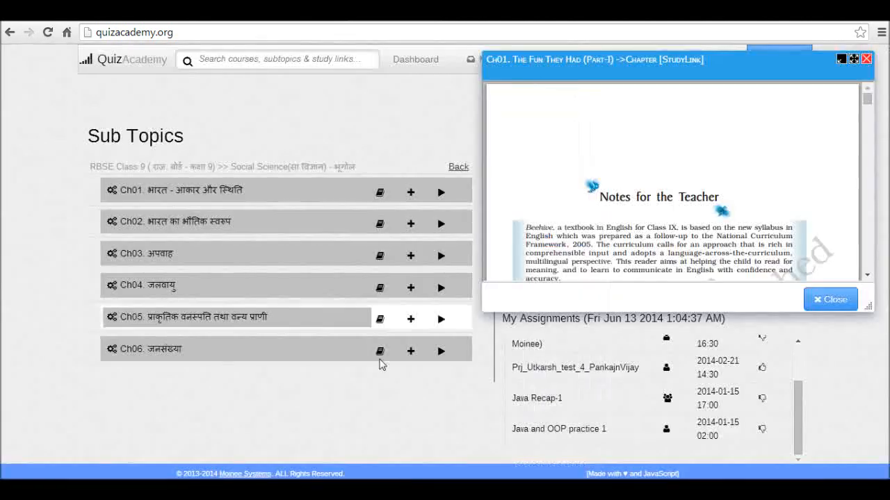
# Open the study link suggestion form for Ch02. भारत का भौतिक स्वरुप, choose Youtube Video as media type and examine the link and reason fields
pyautogui.click(379, 224)
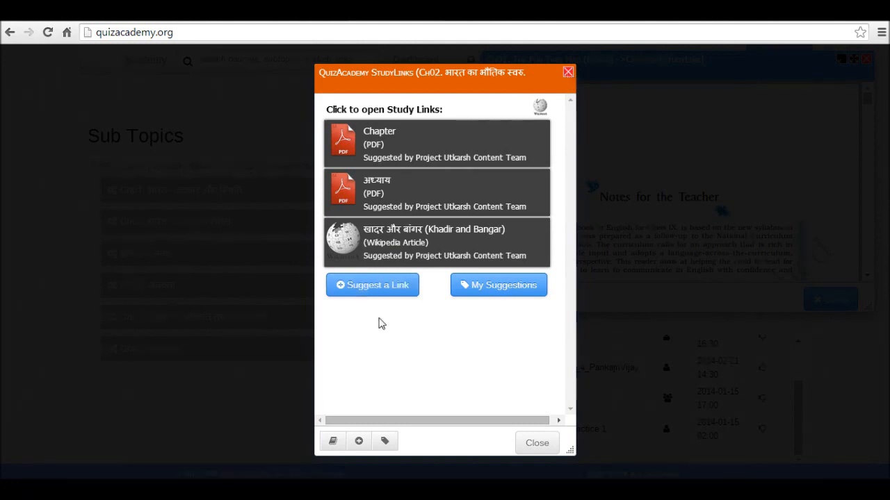
pyautogui.click(363, 286)
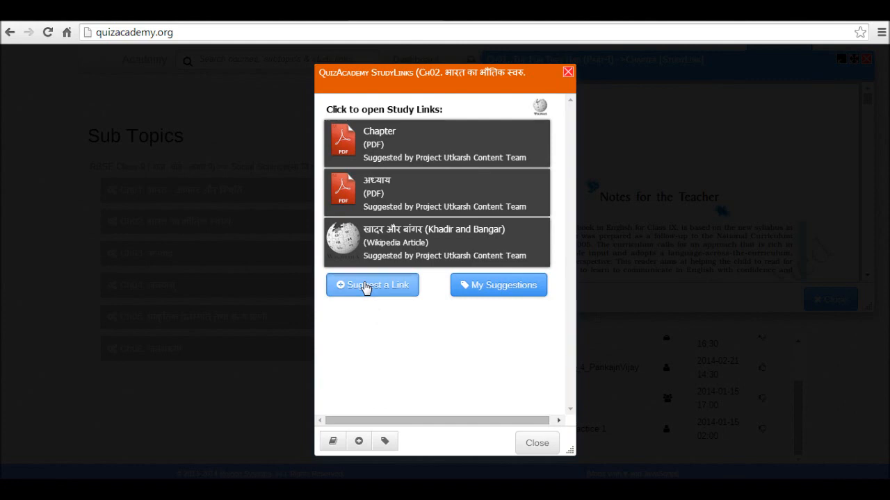
pyautogui.click(427, 152)
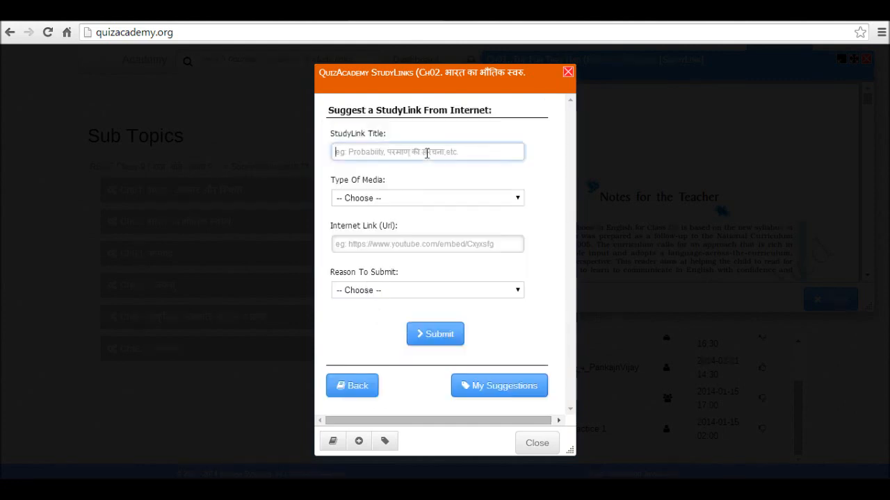
pyautogui.click(376, 203)
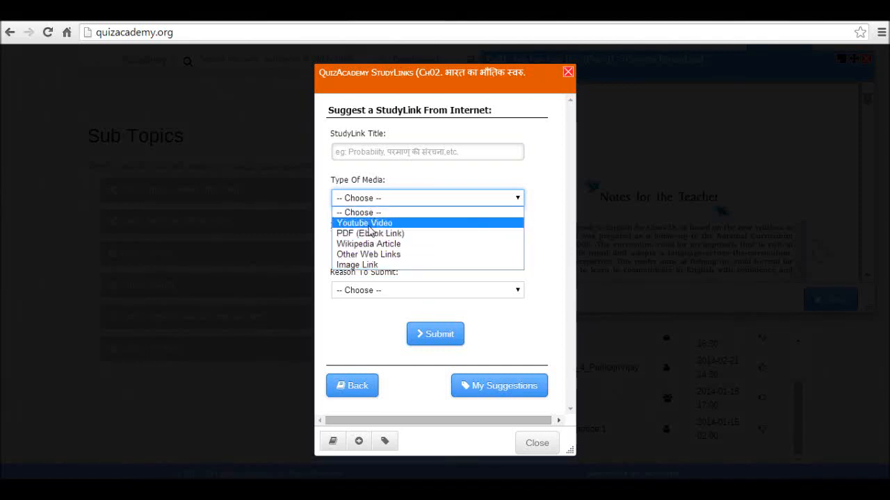
pyautogui.click(370, 224)
pyautogui.click(374, 243)
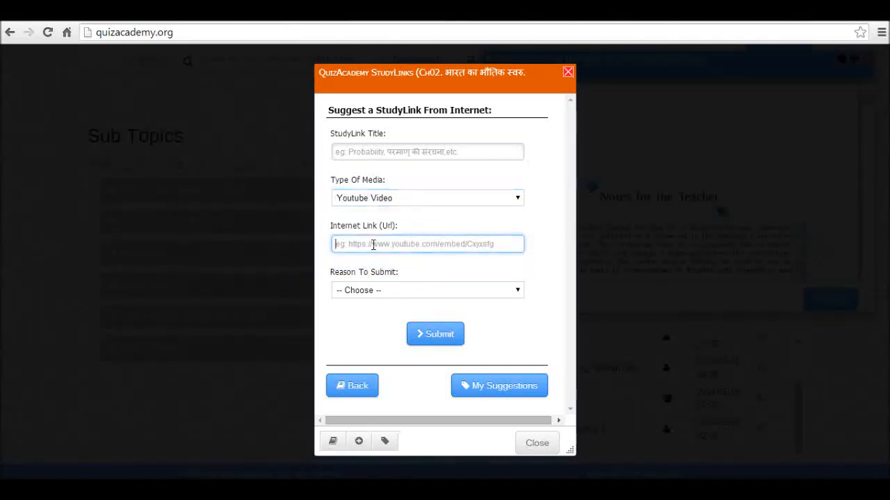
pyautogui.click(364, 292)
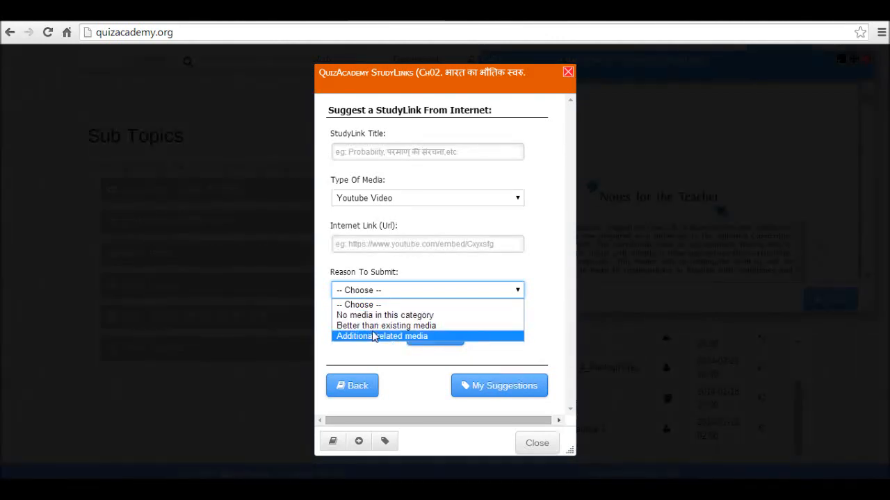
pyautogui.click(448, 270)
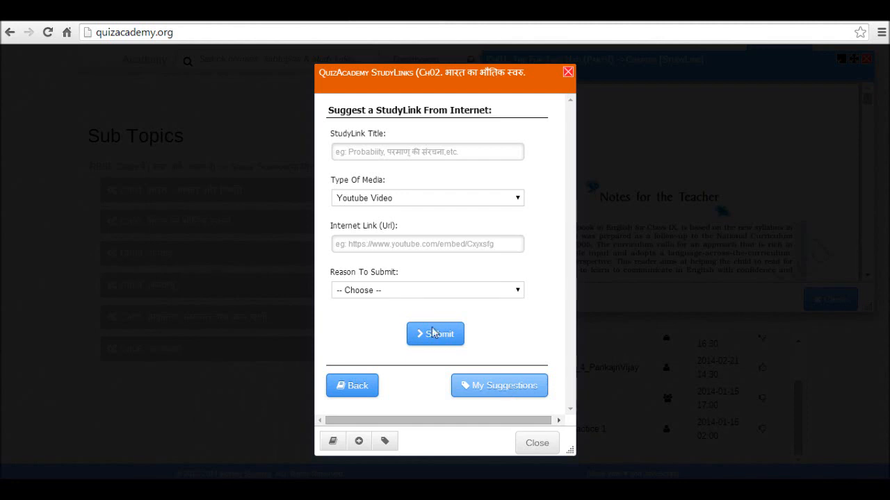
# Open the list of own suggested study links and look through the entries and their approval status
pyautogui.click(492, 387)
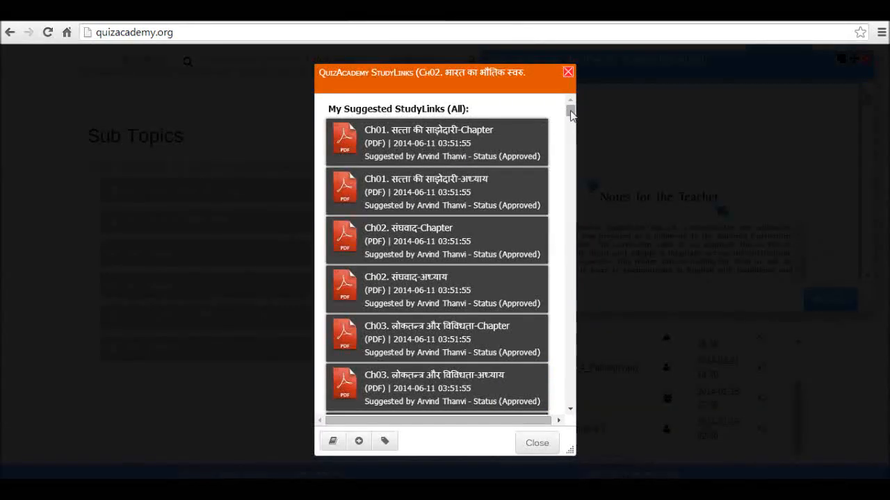
pyautogui.moveTo(570, 112); pyautogui.dragTo(570, 160)
pyautogui.scroll(-15, 562, 366)
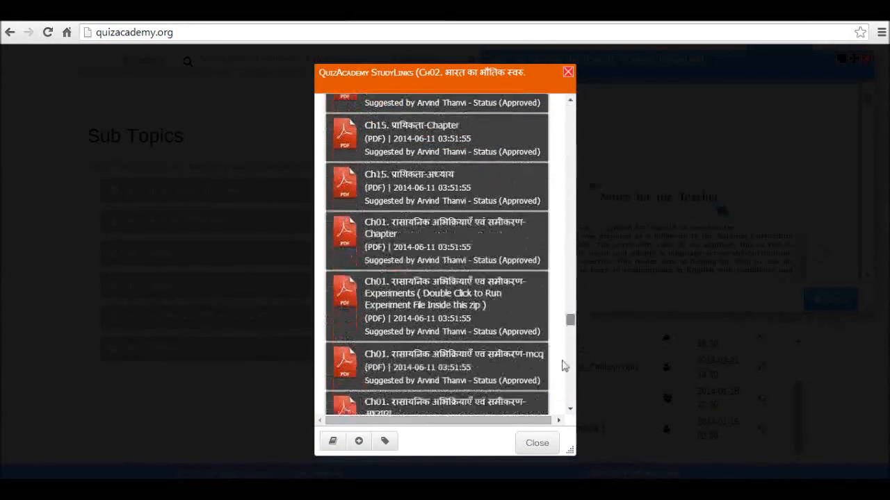
# Look through the remaining own suggested study links and open the picture link "Relationship of Various Number Types" for Ch01. संख्या पद्धति
pyautogui.scroll(-5, 562, 415)
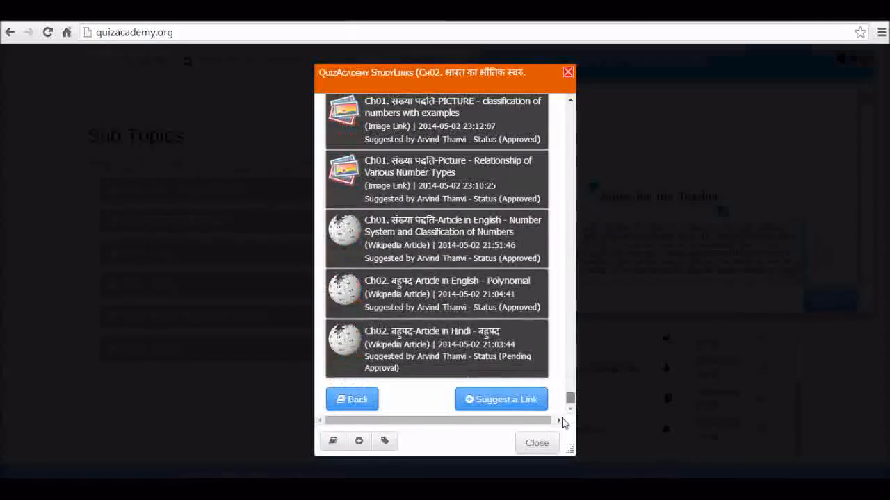
pyautogui.moveTo(564, 400); pyautogui.dragTo(566, 395)
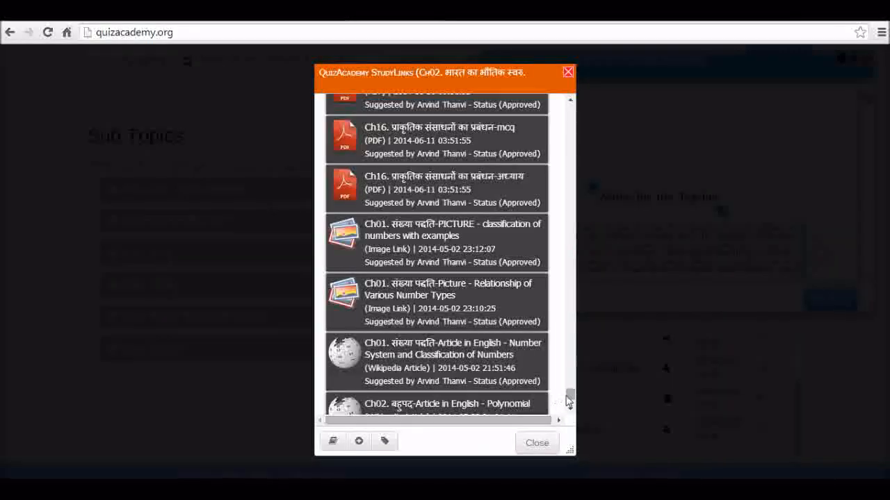
pyautogui.moveTo(567, 398); pyautogui.dragTo(569, 405)
pyautogui.scroll(-3, 568, 405)
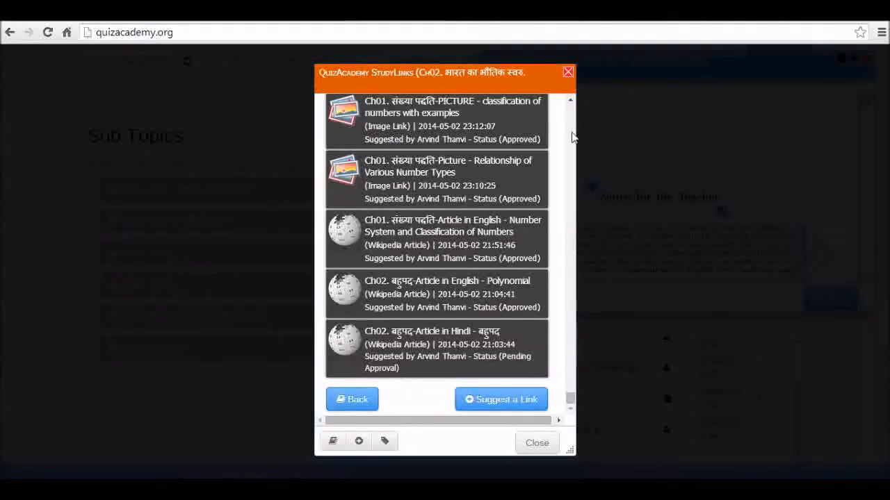
pyautogui.click(428, 164)
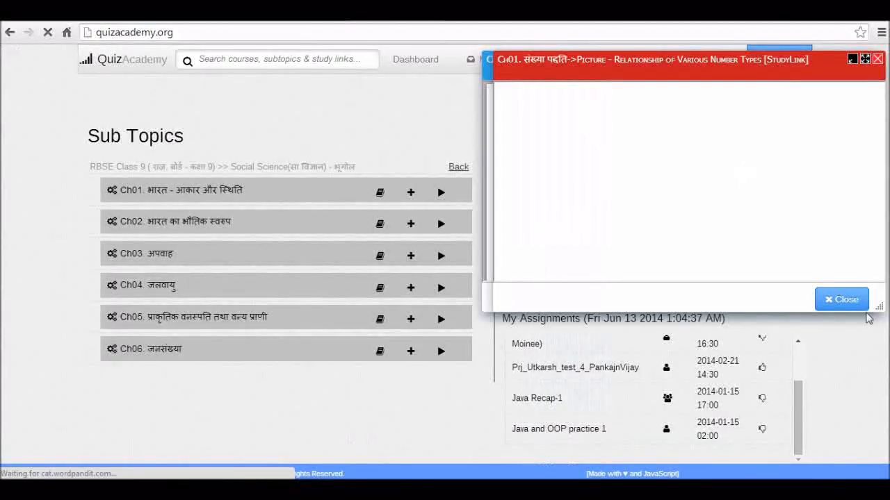
# Maximize the number types picture window to view the whole diagram, restore its size and minimize it
pyautogui.rightClick(867, 63)
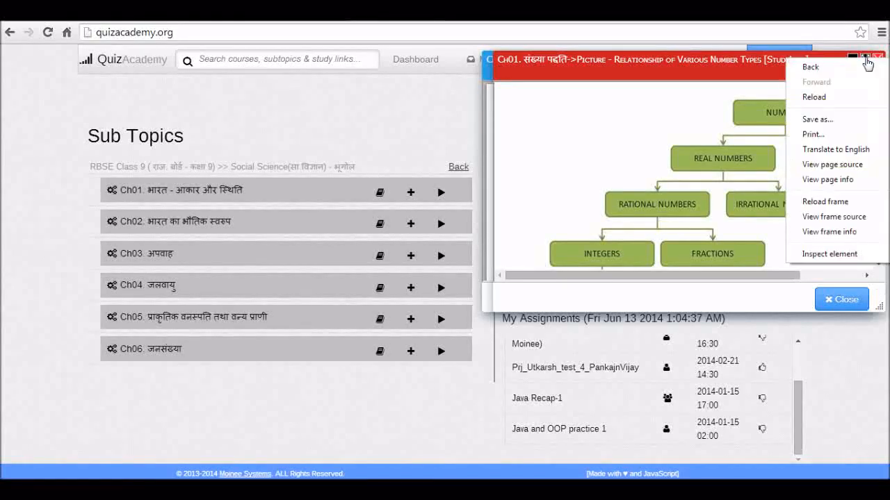
pyautogui.click(720, 70)
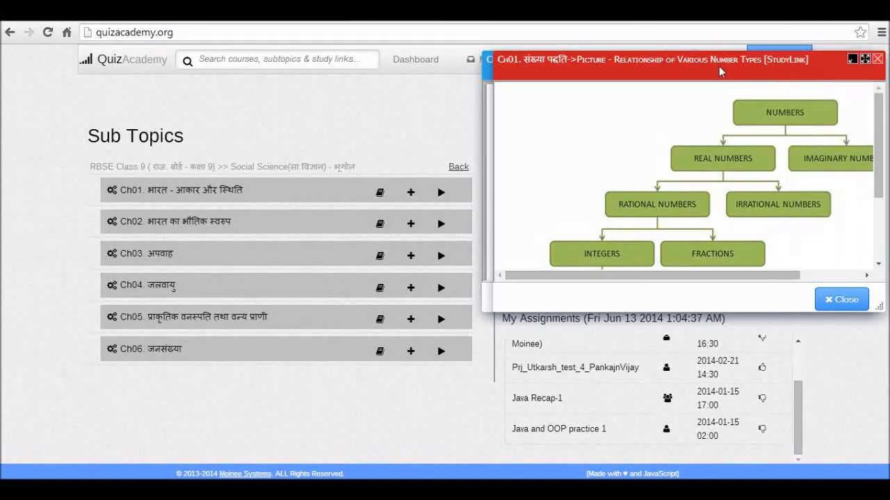
pyautogui.click(864, 60)
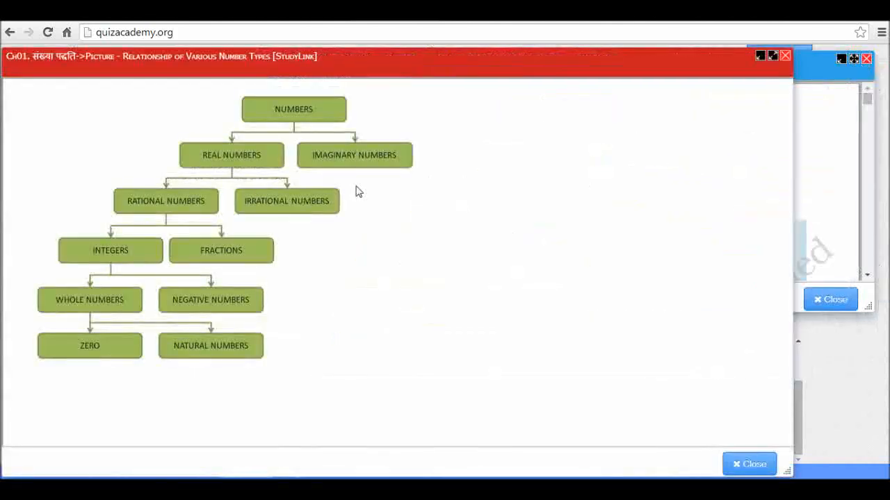
pyautogui.click(773, 58)
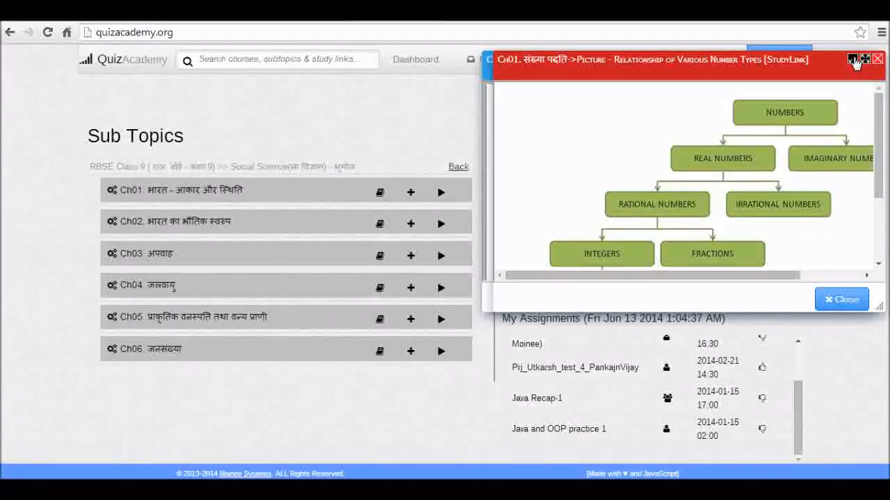
pyautogui.click(852, 60)
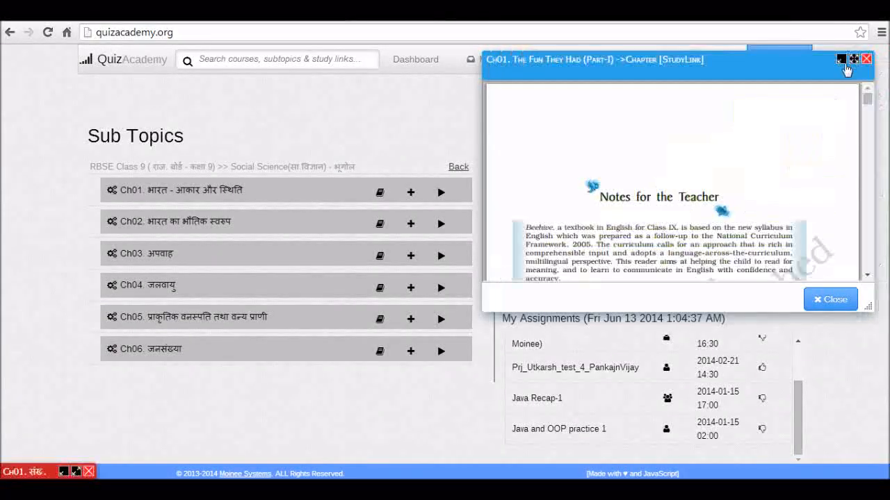
# Start the quiz for Ch01. The Fun They Had (Part-I) in English - Beehive beside its chapter PDF, and minimize the PDF window
pyautogui.scroll(-10, 867, 182)
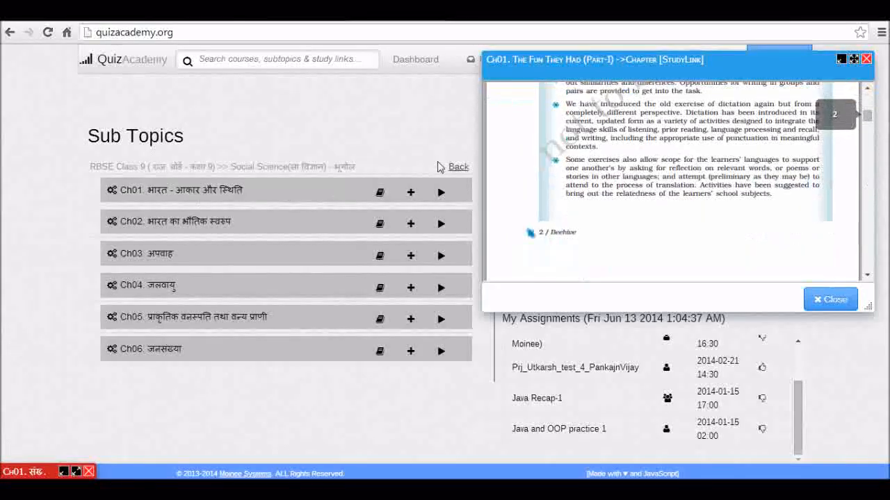
pyautogui.click(459, 169)
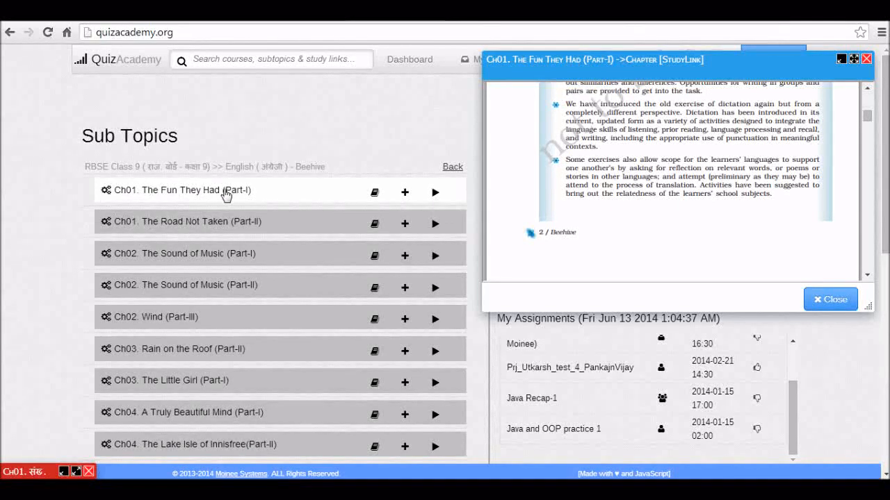
pyautogui.click(225, 194)
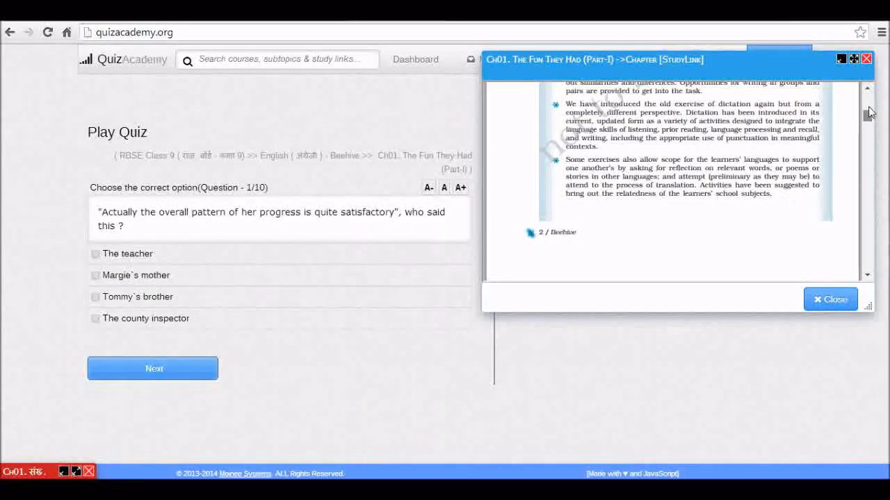
pyautogui.moveTo(869, 106); pyautogui.dragTo(868, 94)
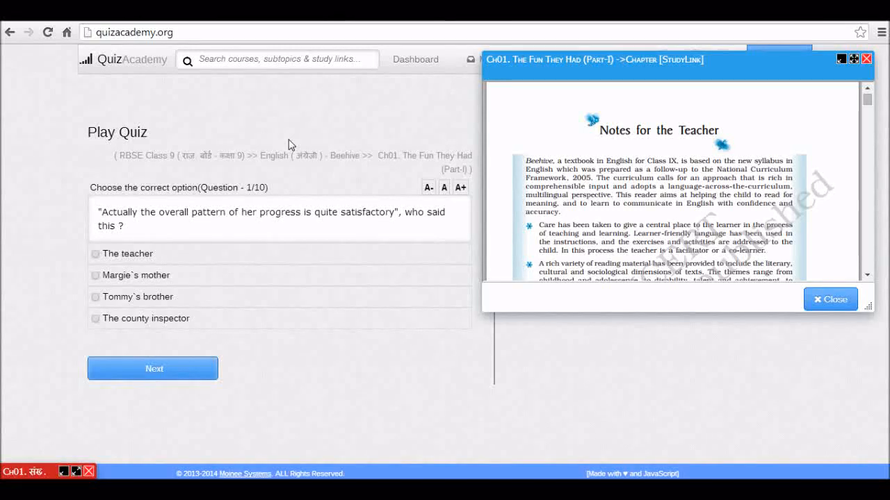
pyautogui.click(842, 61)
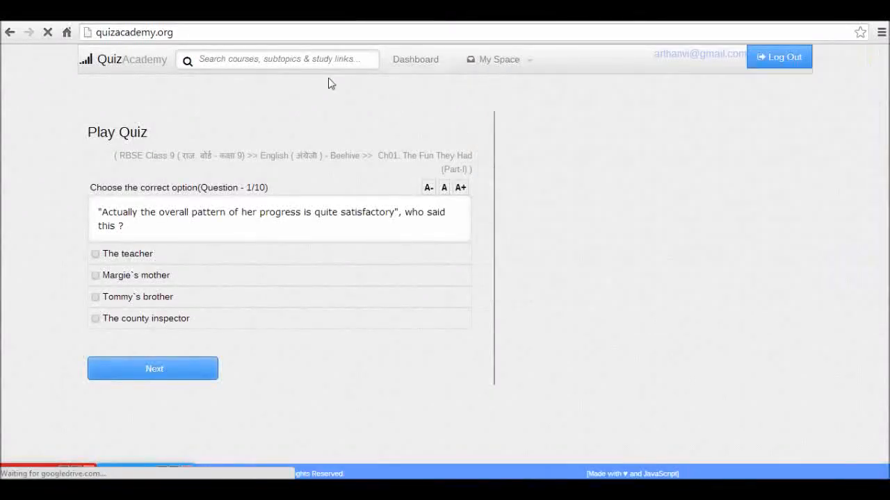
# Leave the quiz for the dashboard and open the Science (विज्ञान) topic of RBSE Class 9
pyautogui.click(268, 61)
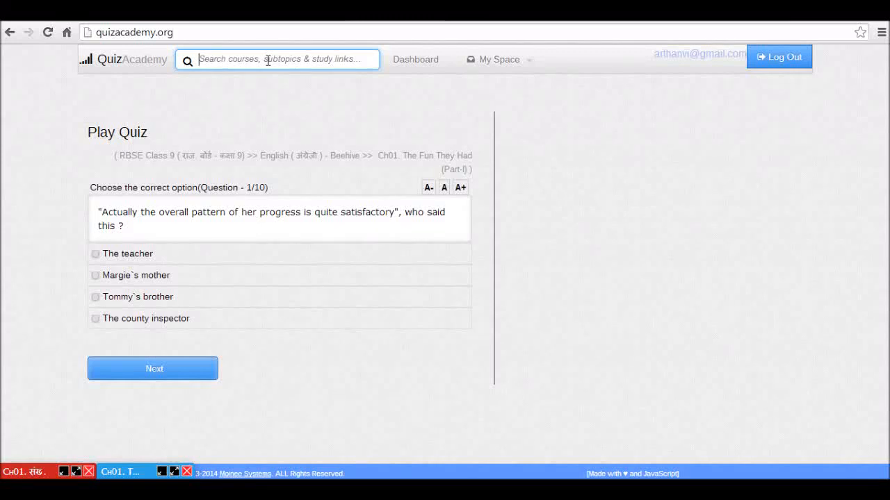
pyautogui.click(424, 61)
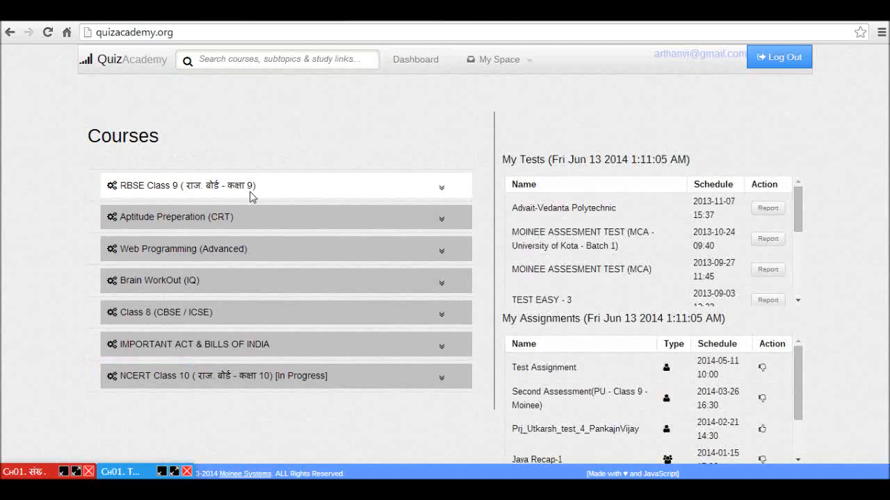
pyautogui.click(281, 189)
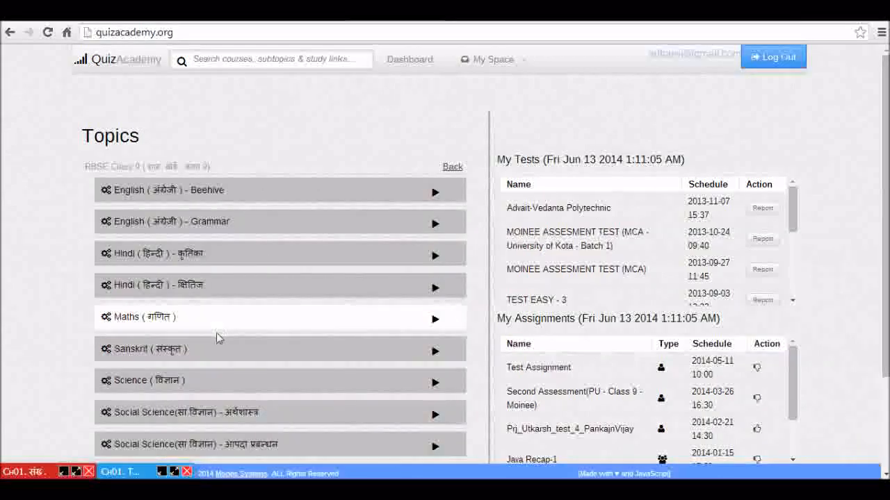
pyautogui.click(206, 382)
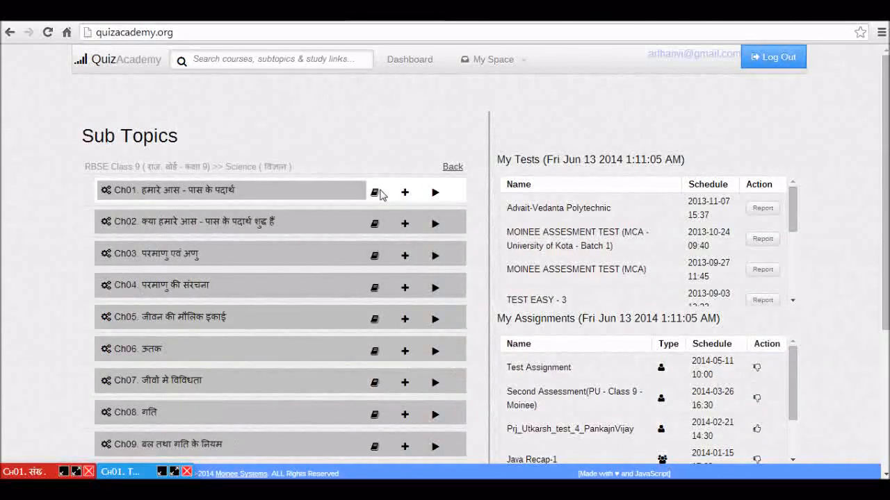
# View the study links, link suggestion form and own suggestions for Ch01. हमारे आस - पास के पदार्थ, and close the dialog
pyautogui.click(374, 193)
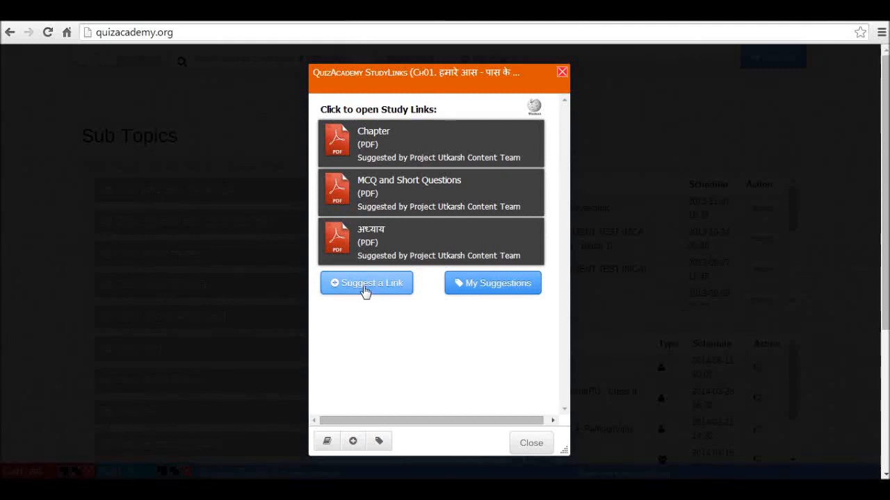
pyautogui.click(353, 445)
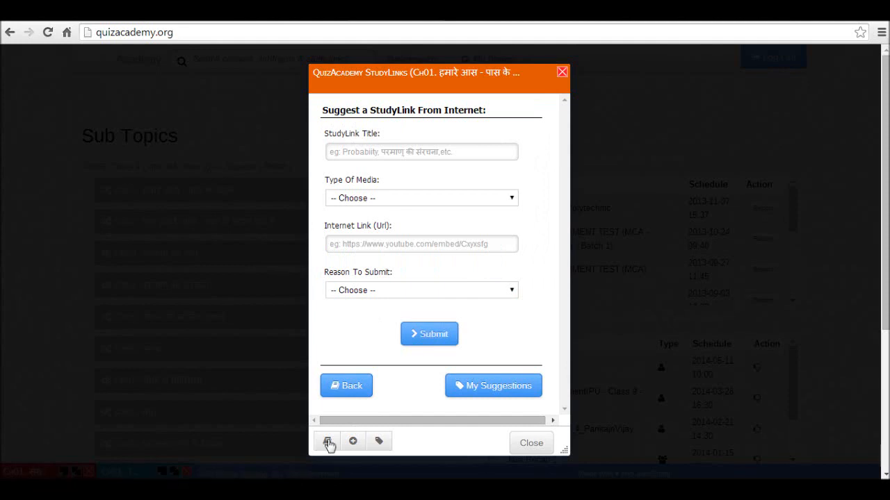
pyautogui.click(327, 443)
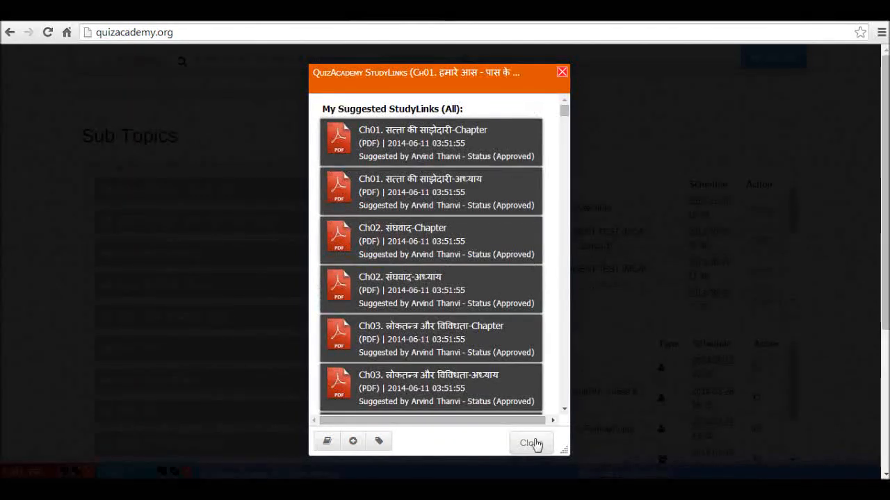
pyautogui.click(532, 444)
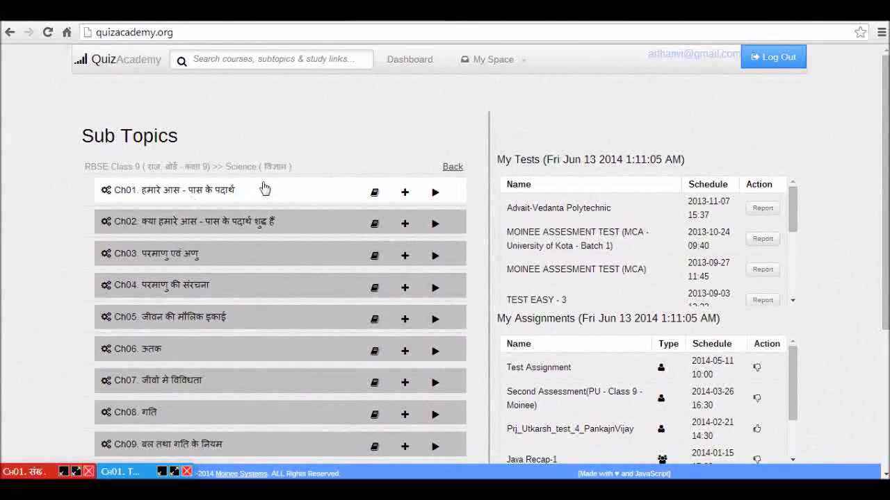
# Start a new question for Ch01. हमारे आस - पास के पदार्थ with the text "this is my sample question which I want to add"
pyautogui.click(405, 193)
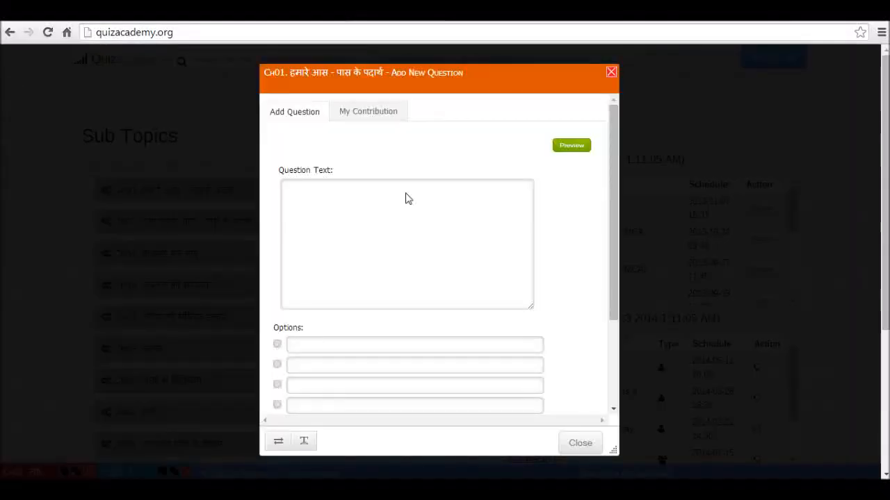
pyautogui.click(358, 217)
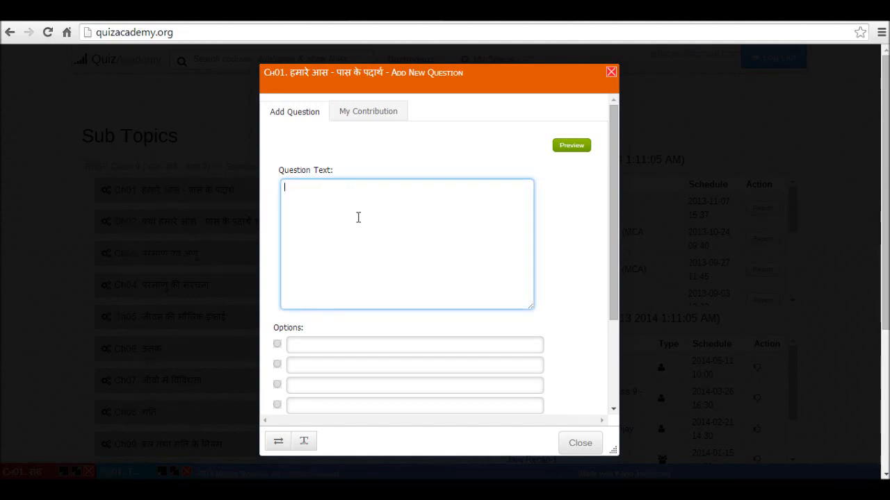
pyautogui.write('this is my sample ')
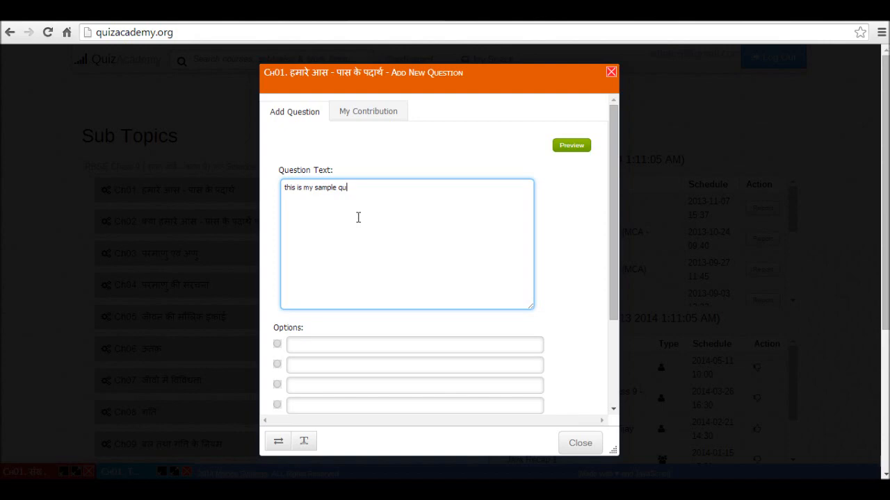
pyautogui.write('qu')
pyautogui.press('BackSpace')
pyautogui.press('BackSpace')
pyautogui.write('estion which ')
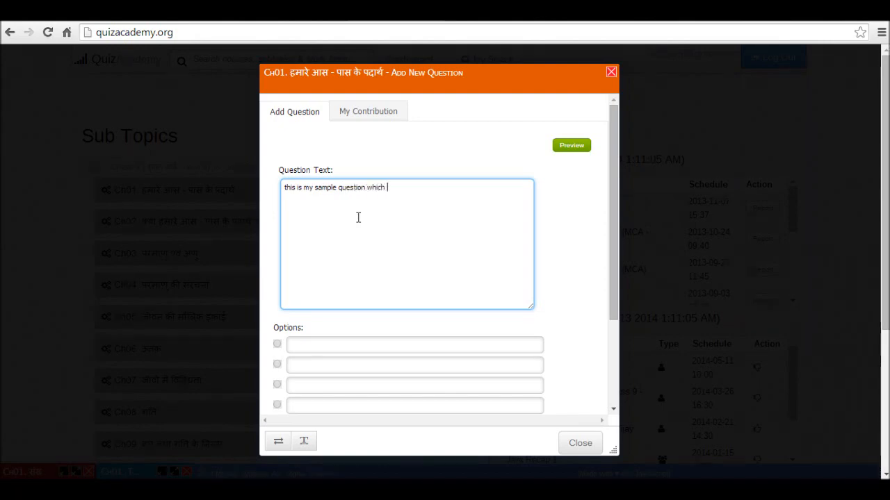
pyautogui.write('I wan')
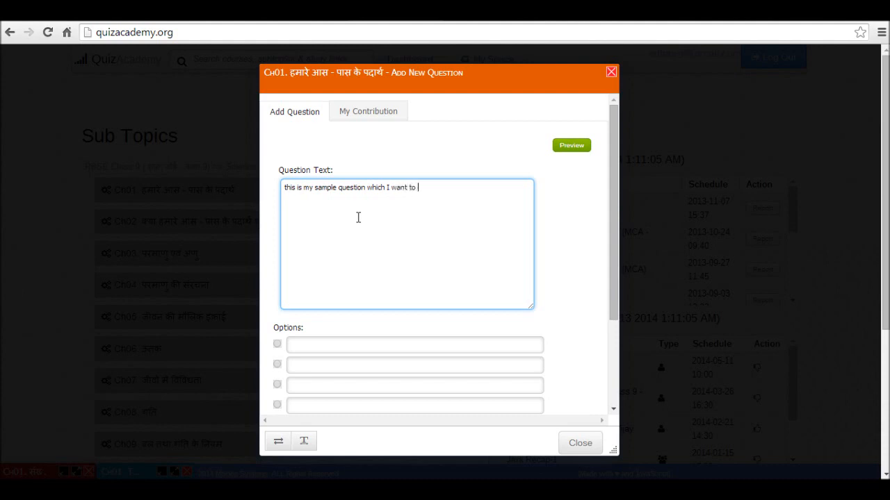
pyautogui.write('t to add')
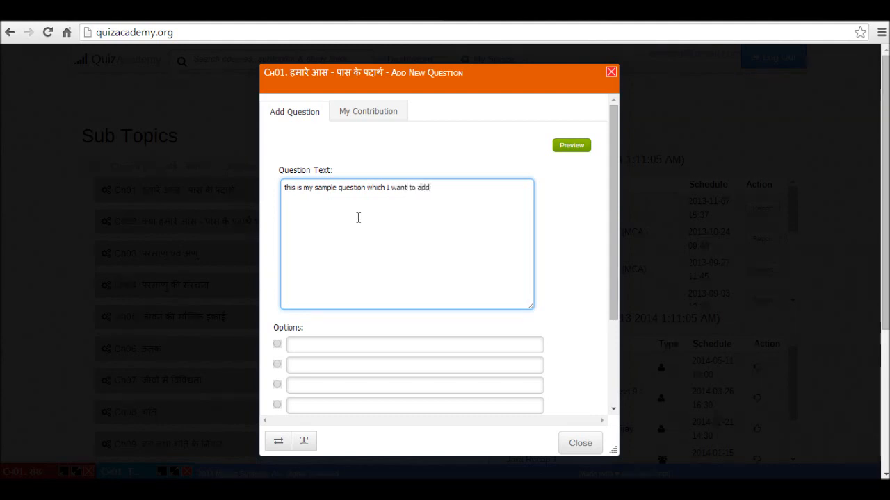
# Fill in the four answer options of the new question as opt1, option2, opt3 and opt4
pyautogui.click(319, 344)
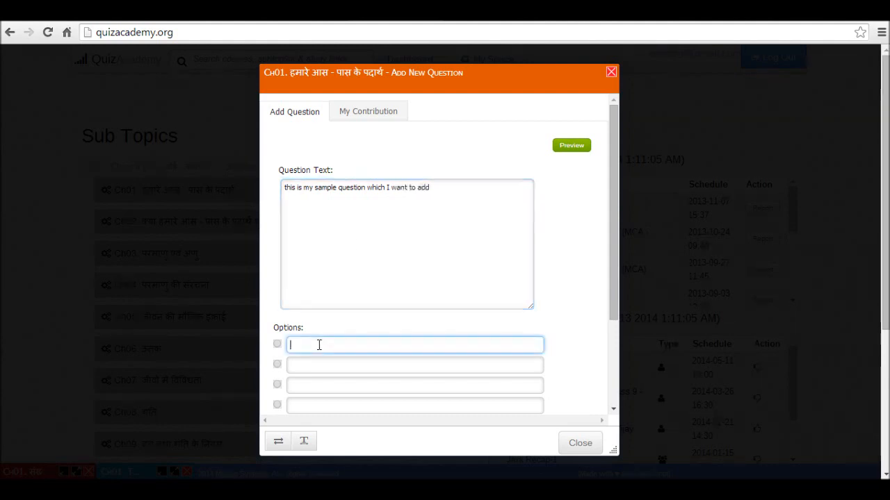
pyautogui.write('opt1')
pyautogui.click(312, 366)
pyautogui.write('option')
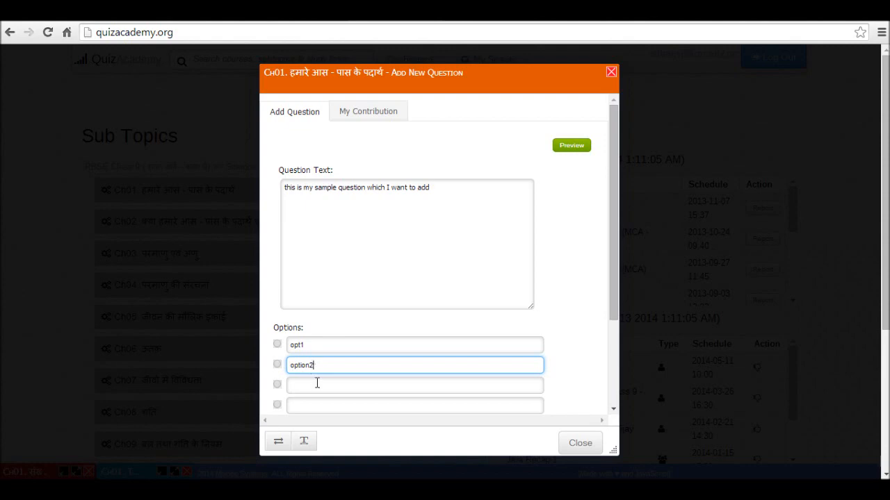
pyautogui.click(317, 384)
pyautogui.write('opt')
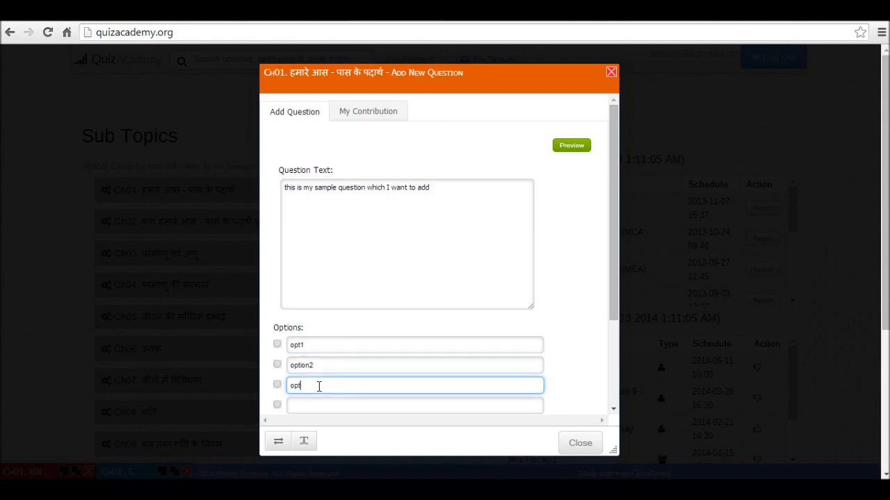
pyautogui.write('3')
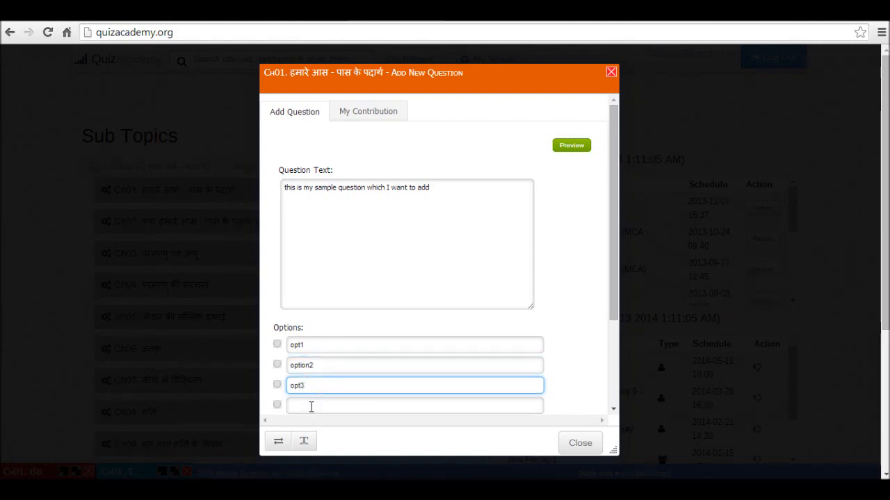
pyautogui.click(310, 407)
pyautogui.write('opt')
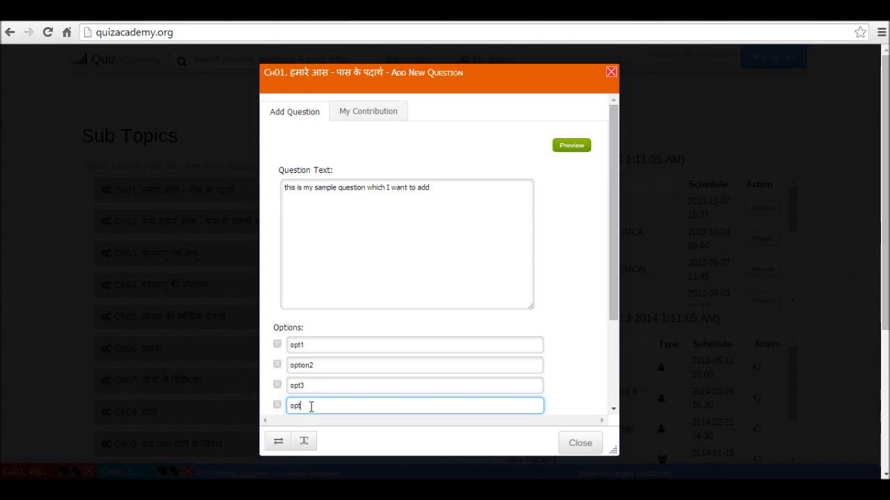
pyautogui.write('4')
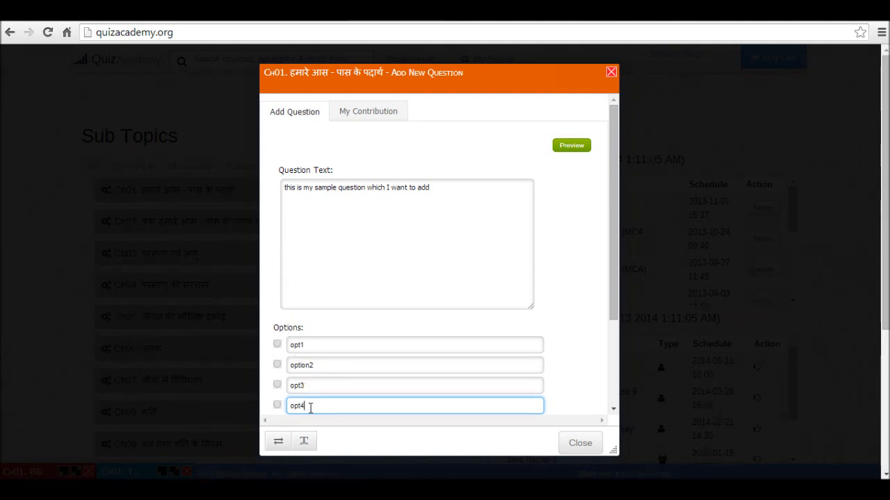
pyautogui.click(310, 345)
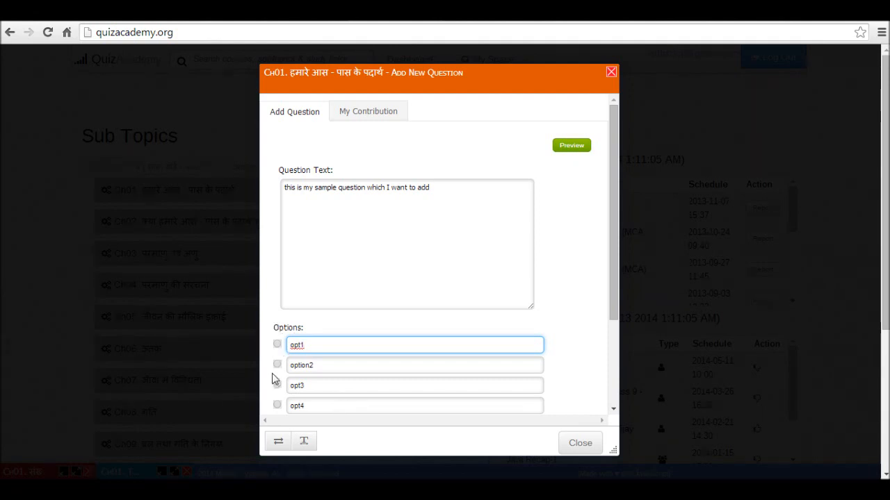
# Mark option2 as the correct answer of the new question and check the question's preview
pyautogui.click(277, 365)
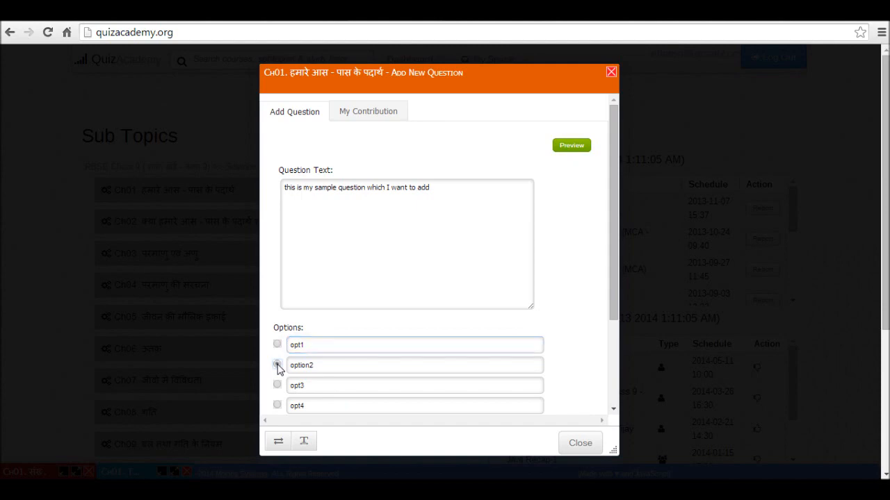
pyautogui.click(465, 190)
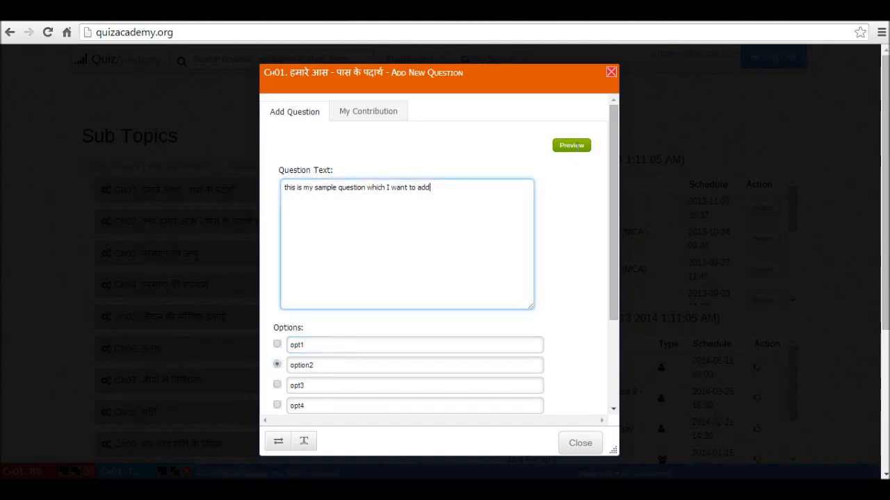
pyautogui.click(571, 146)
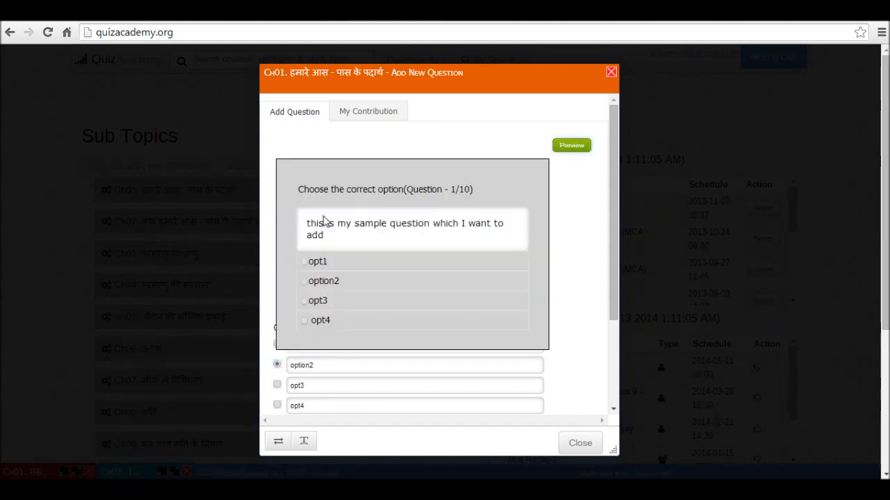
pyautogui.click(571, 147)
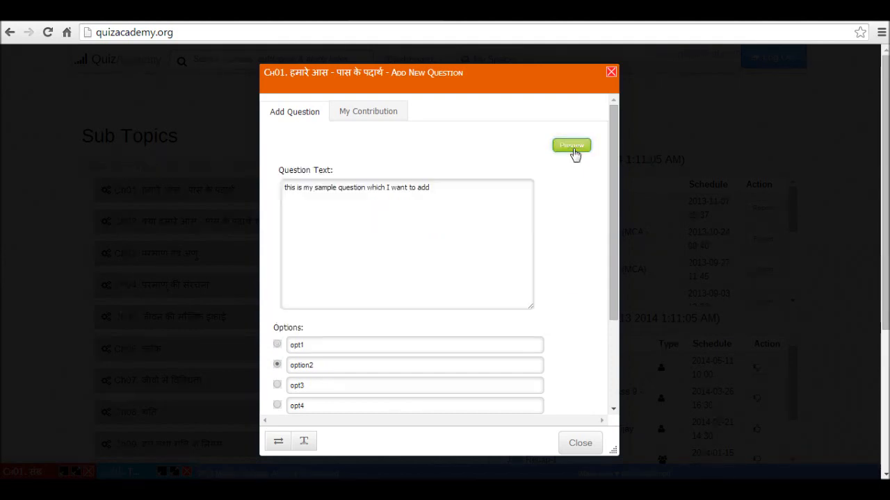
# Correct the question text to "This is my sample question which I want to add?" and preview it
pyautogui.click(285, 187)
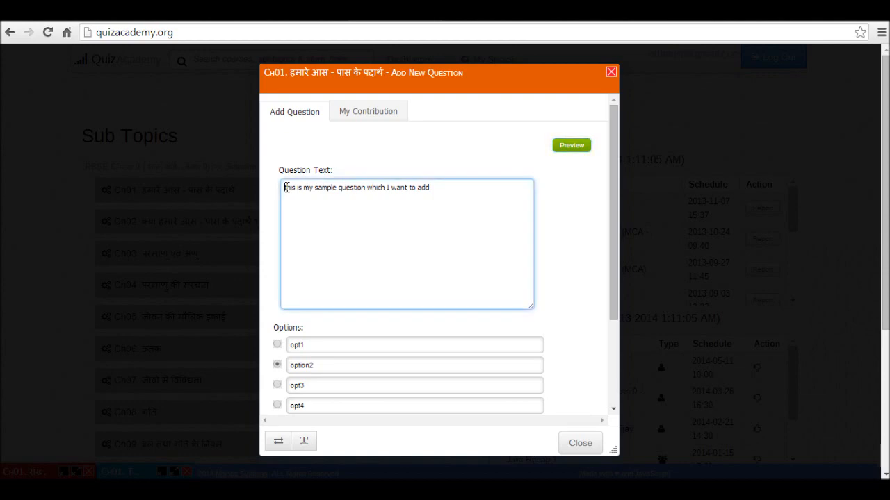
pyautogui.press('Delete')
pyautogui.write('T')
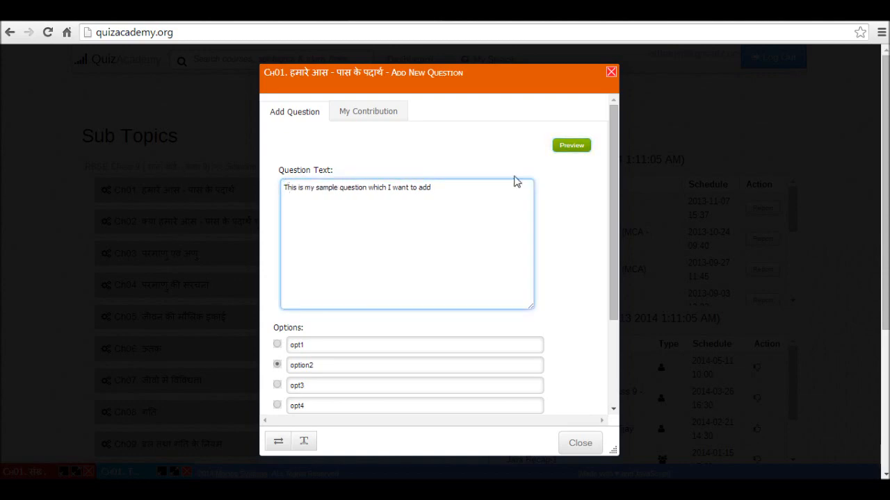
pyautogui.click(572, 152)
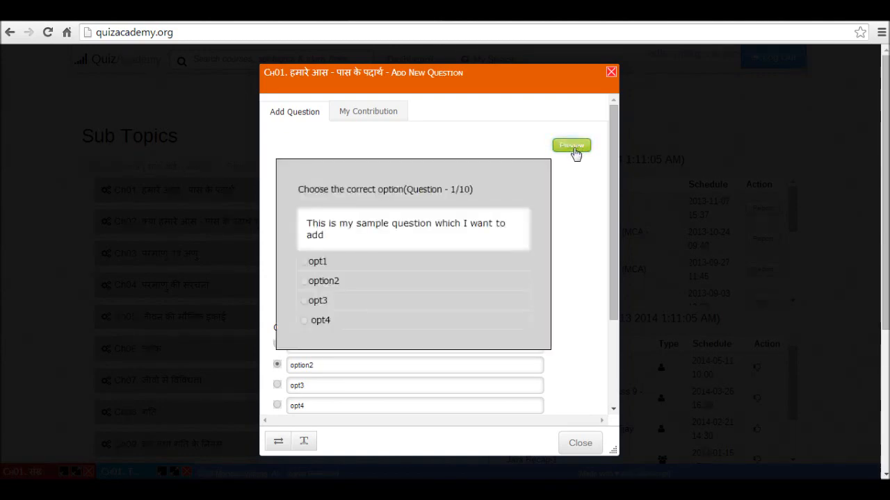
pyautogui.click(456, 188)
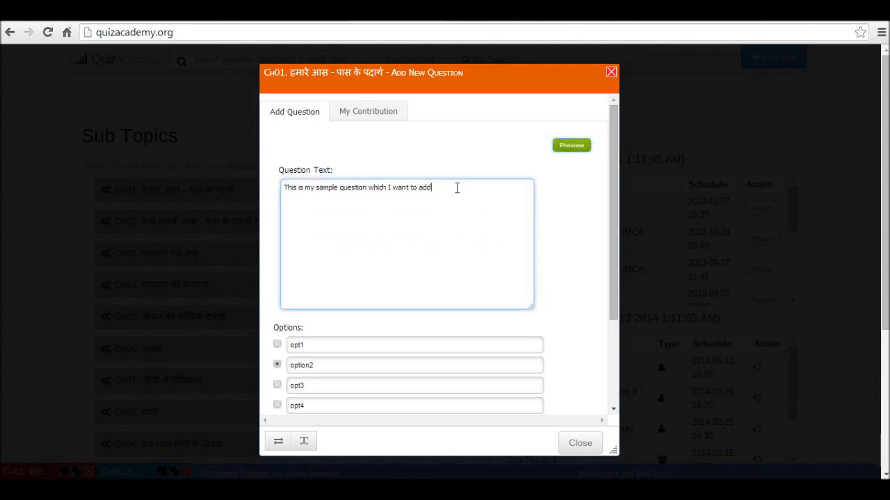
pyautogui.write('?')
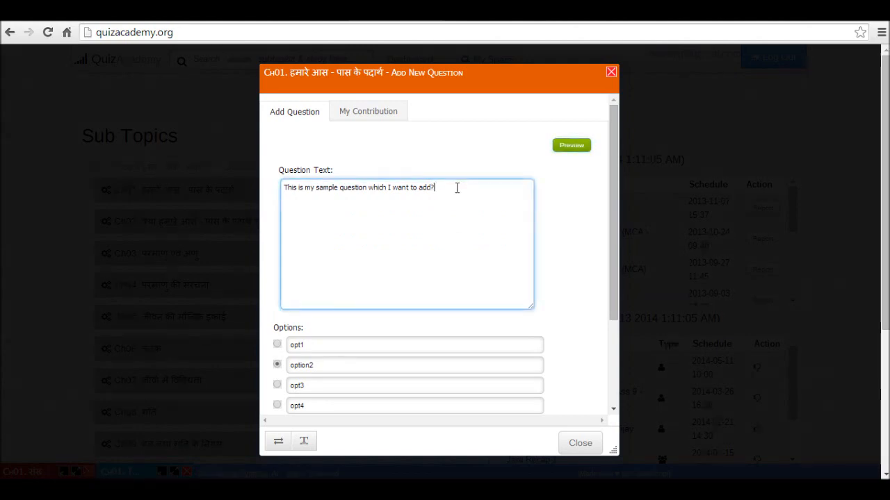
pyautogui.click(580, 148)
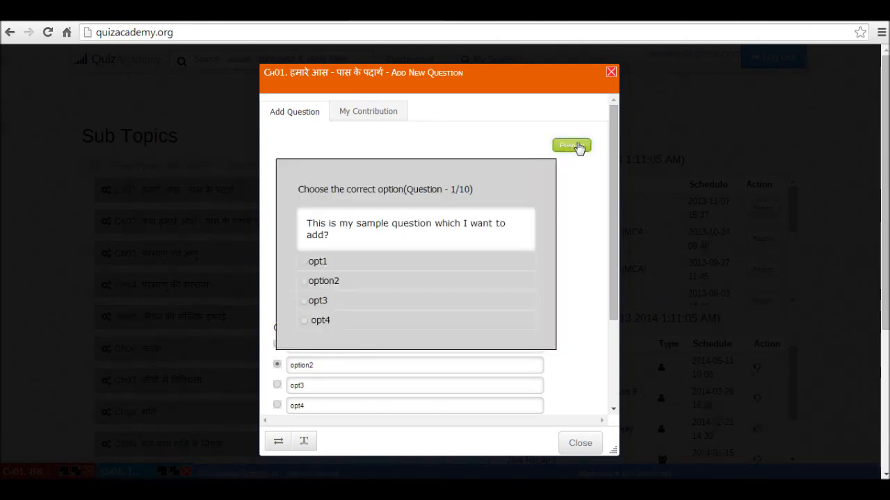
pyautogui.click(580, 148)
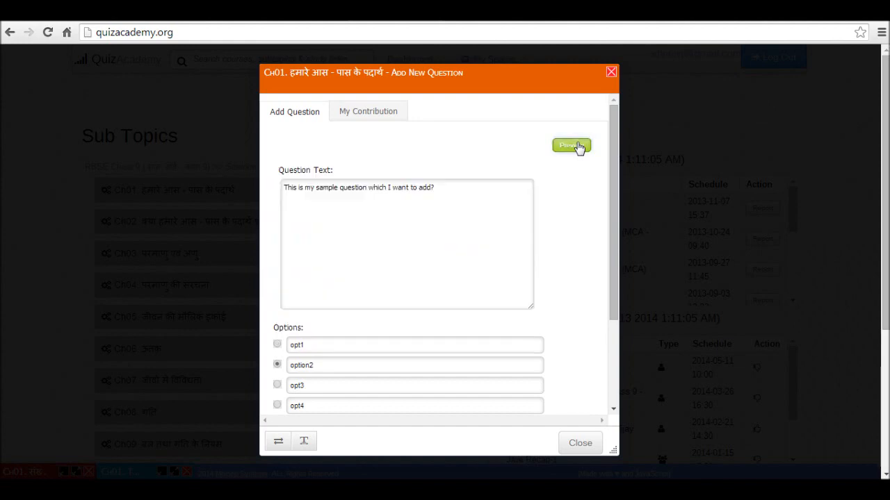
# Make "sample question" bold in the question text with <b> and </b> tags, and check it in the preview
pyautogui.click(467, 189)
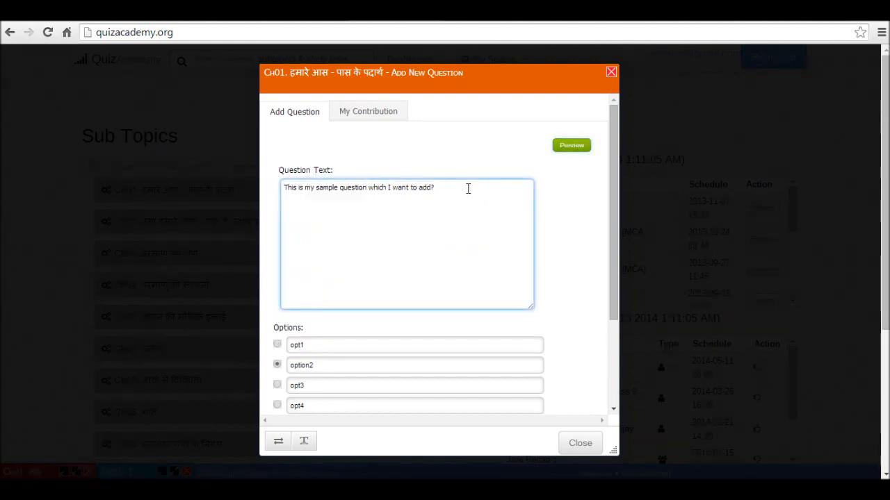
pyautogui.click(316, 188)
pyautogui.write('<b>')
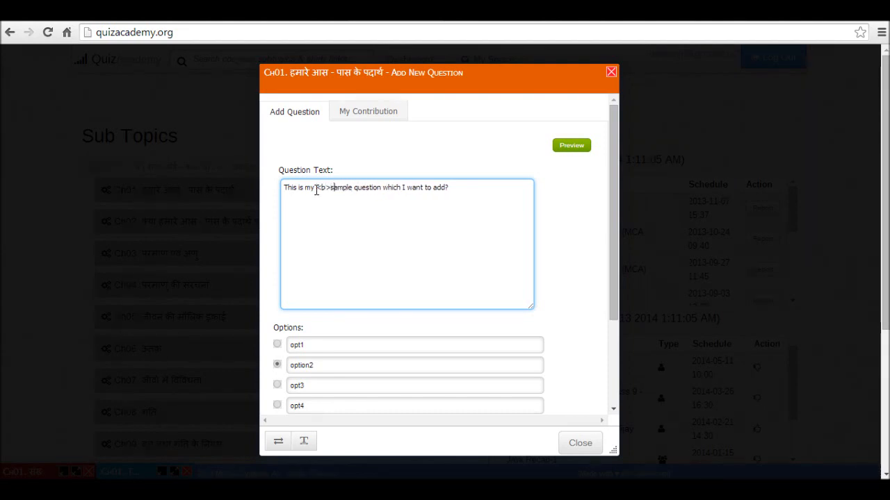
pyautogui.press('Right')
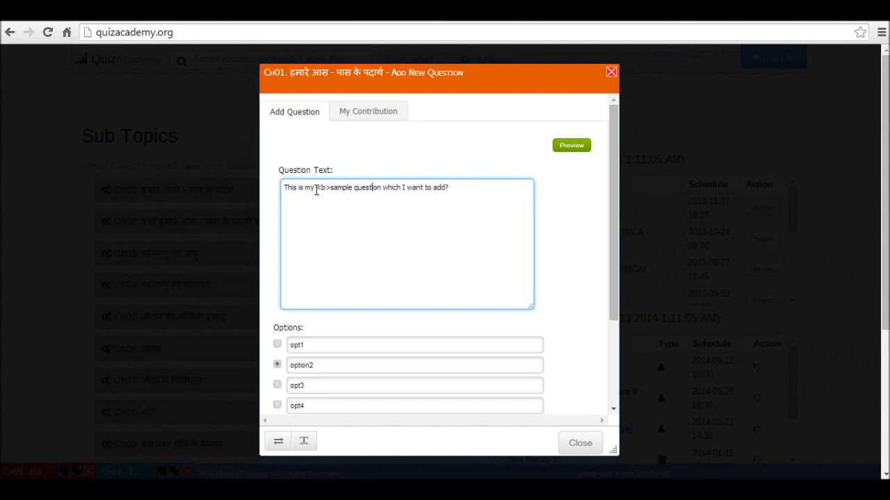
pyautogui.write('</b>')
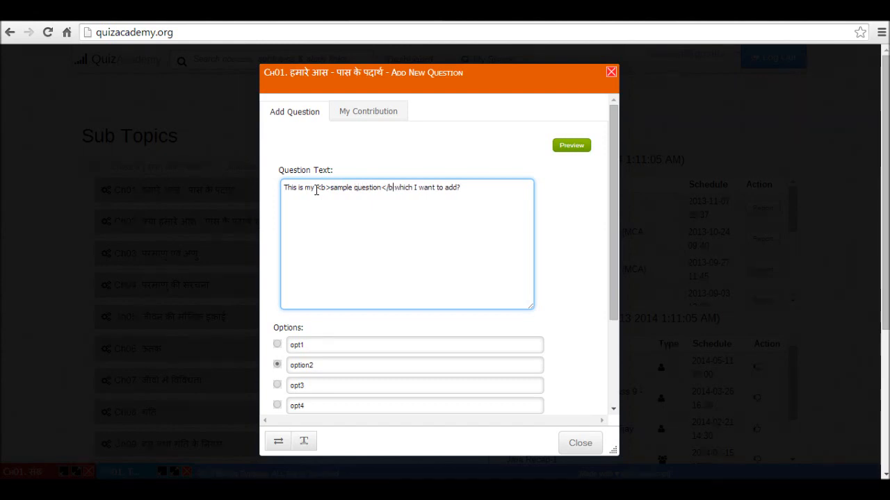
pyautogui.click(574, 148)
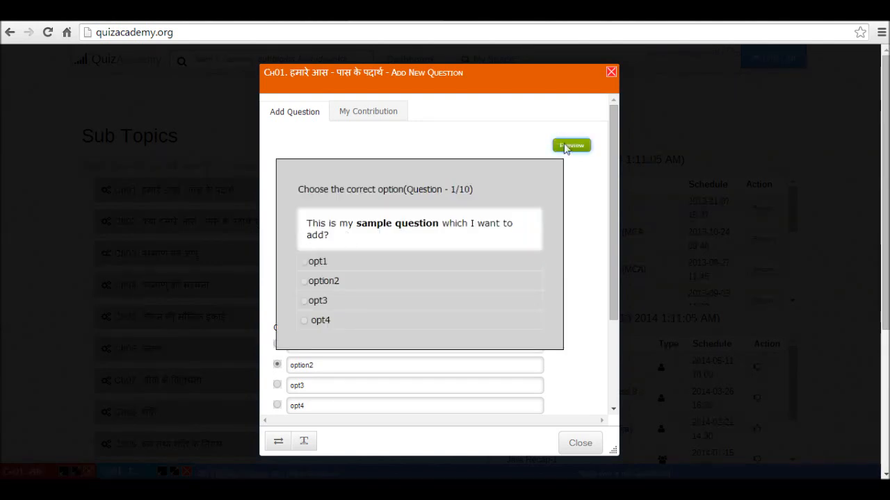
pyautogui.click(567, 148)
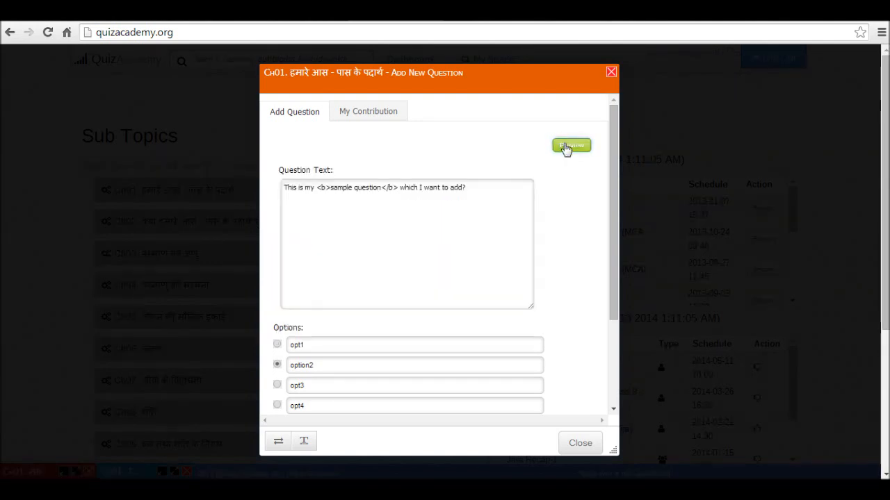
# Rate the question 3 and add it to the chapter
pyautogui.click(472, 188)
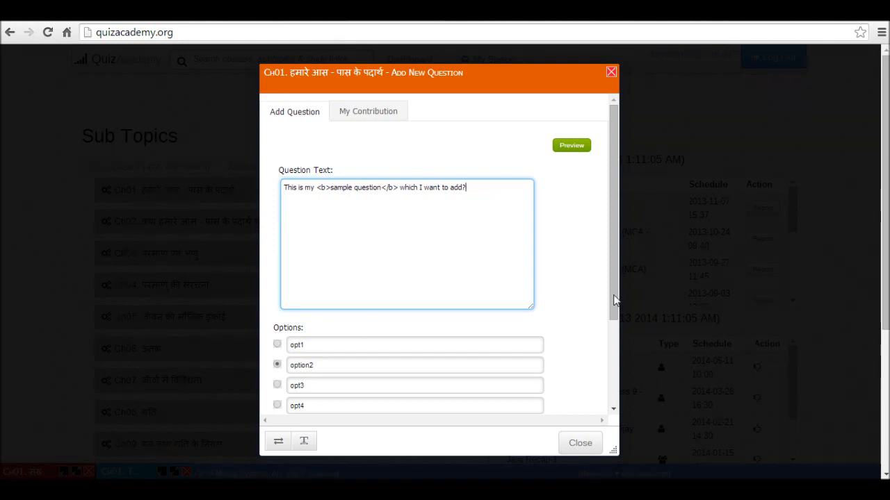
pyautogui.moveTo(615, 294); pyautogui.dragTo(613, 360)
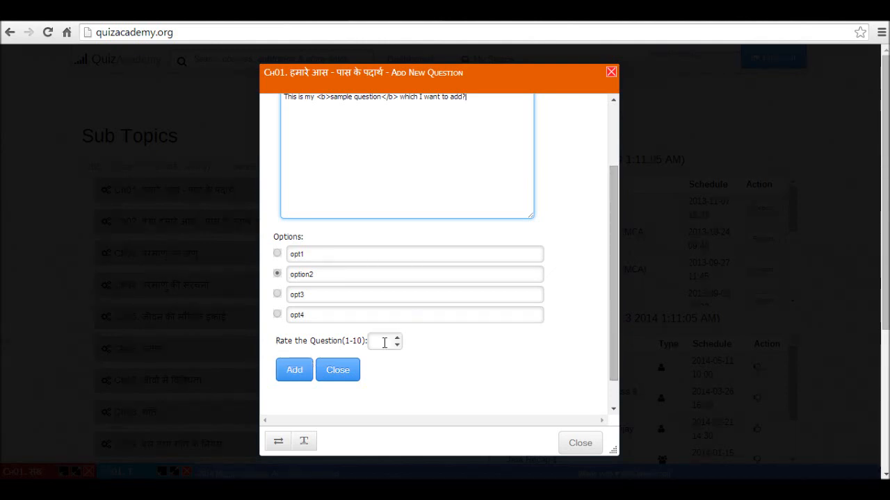
pyautogui.click(383, 342)
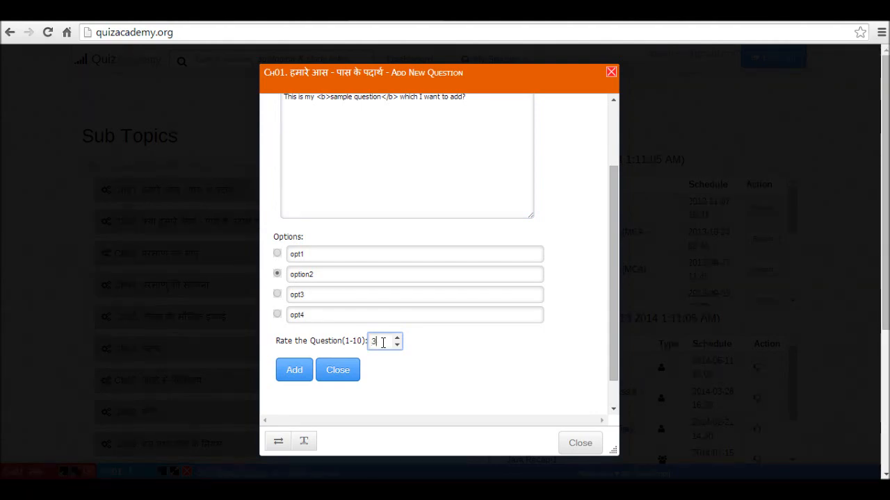
pyautogui.click(295, 373)
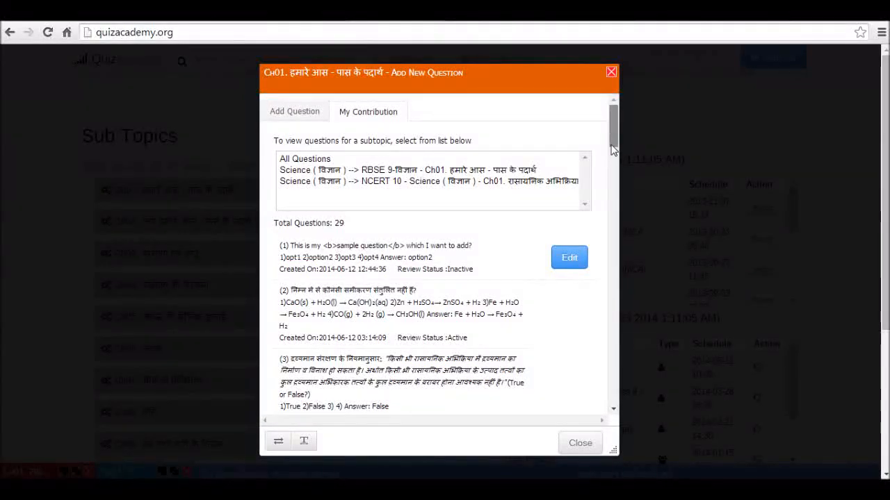
# Look through the list of contributed questions with their review status and the edit option for the new question
pyautogui.scroll(-2, 610, 156)
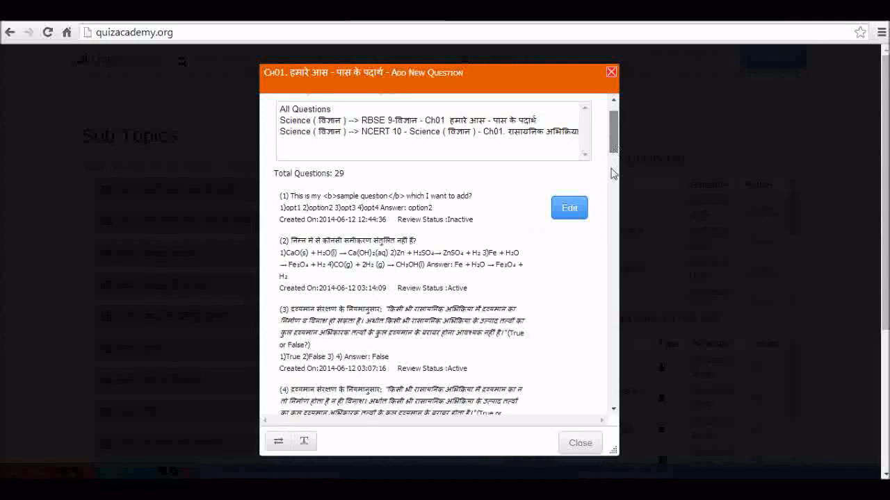
pyautogui.scroll(-3, 612, 173)
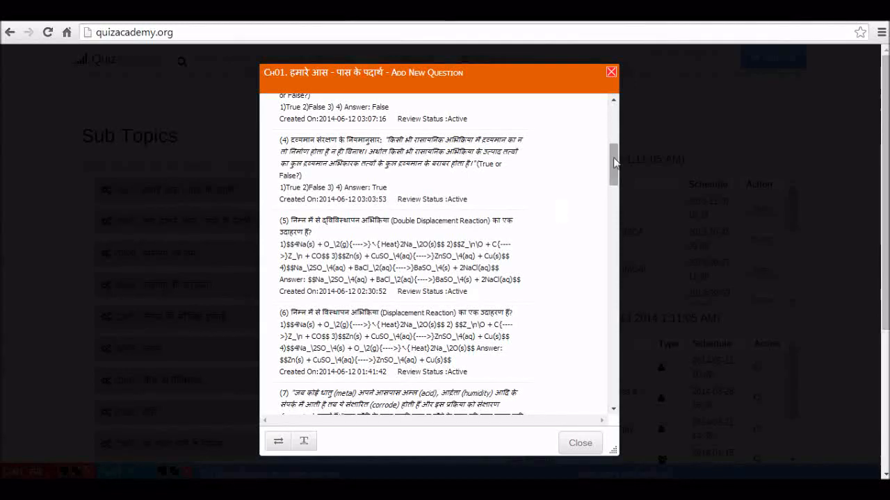
pyautogui.moveTo(614, 162); pyautogui.dragTo(612, 123)
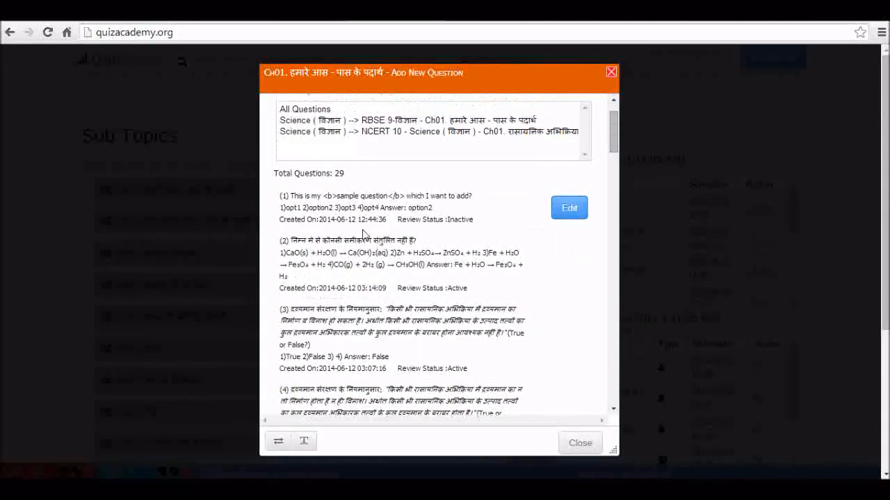
pyautogui.click(569, 210)
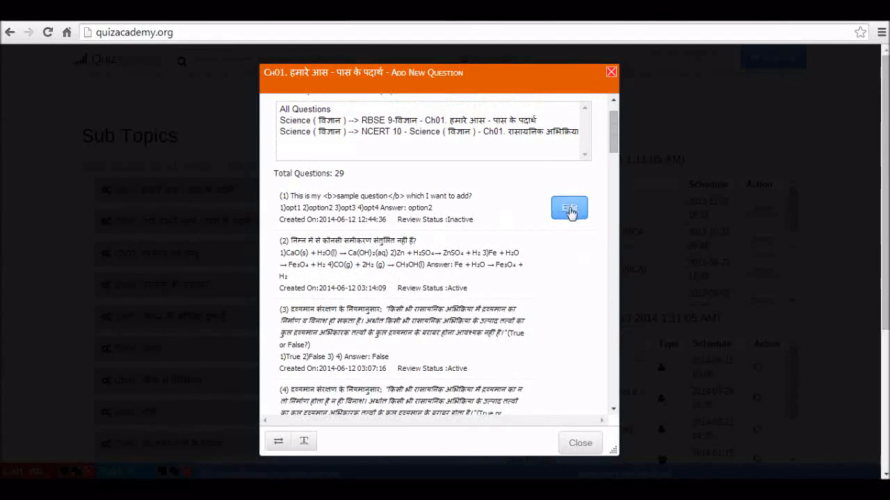
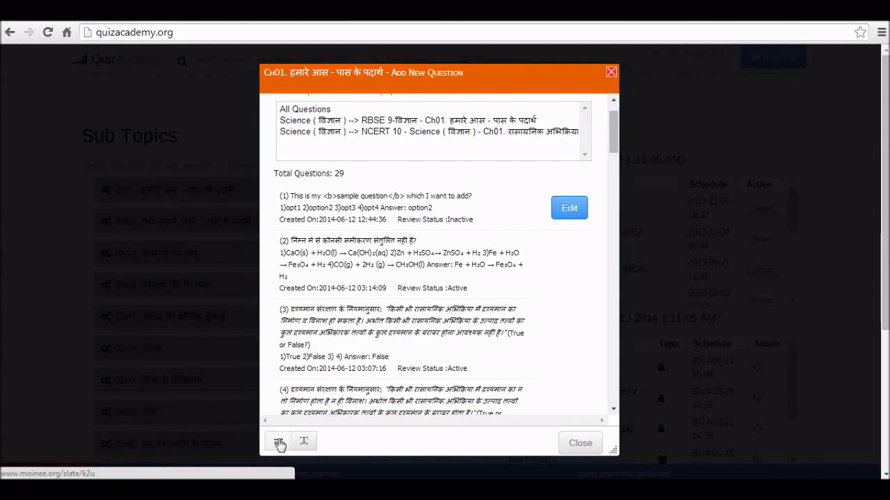
# View the Krutidev–Unicode text converter and the contribution help page with its HTML editor and jqMath guide
pyautogui.click(279, 445)
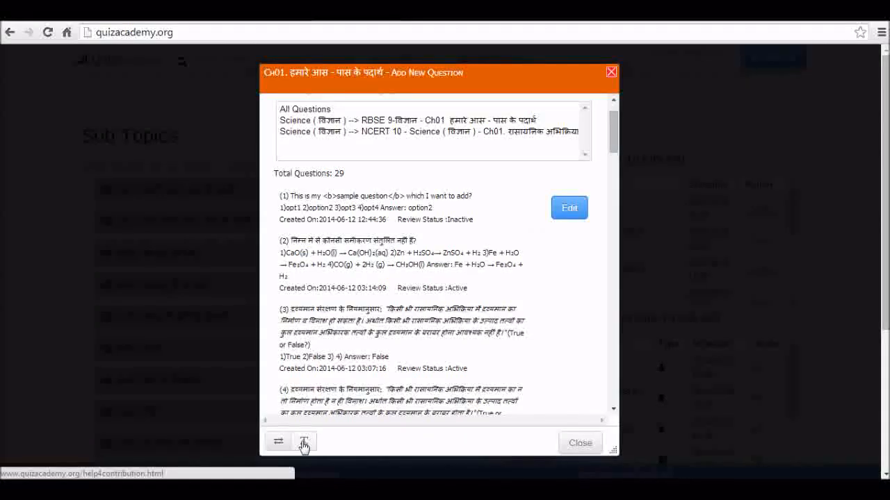
pyautogui.click(304, 445)
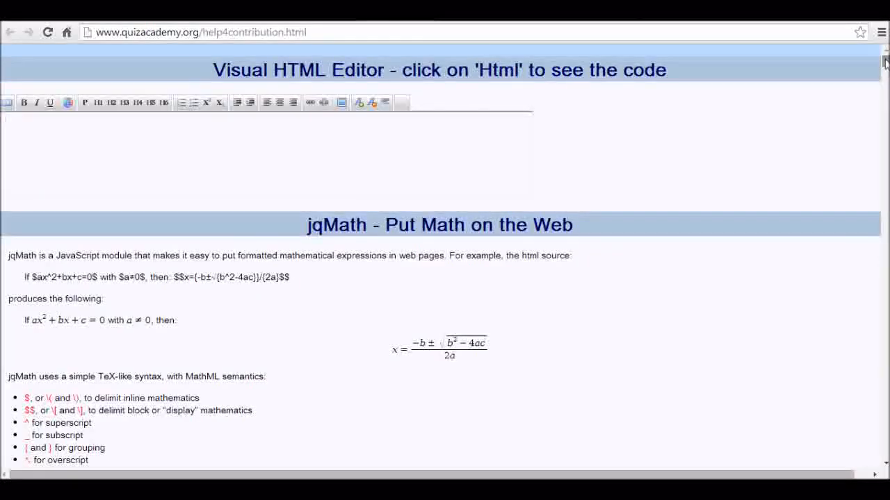
pyautogui.moveTo(884, 74)
pyautogui.mouseDown()
pyautogui.moveTo(885, 113)
pyautogui.moveTo(885, 73)
pyautogui.mouseUp()
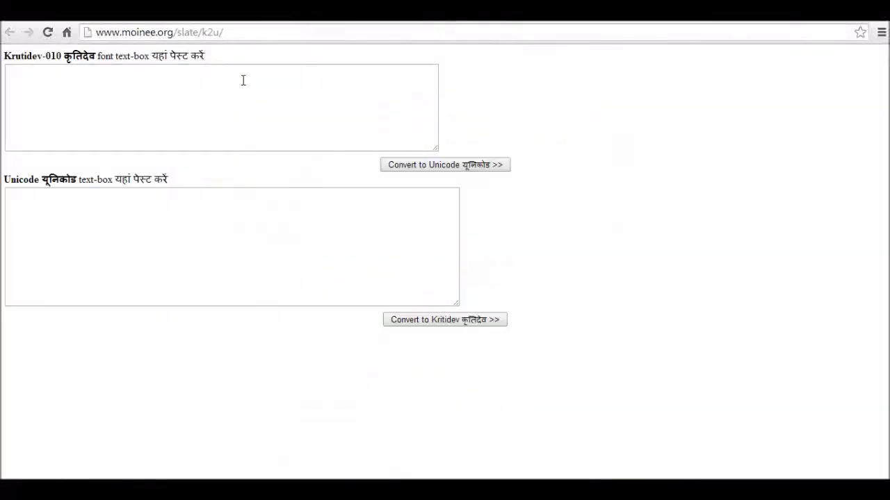
pyautogui.click(244, 81)
pyautogui.click(210, 267)
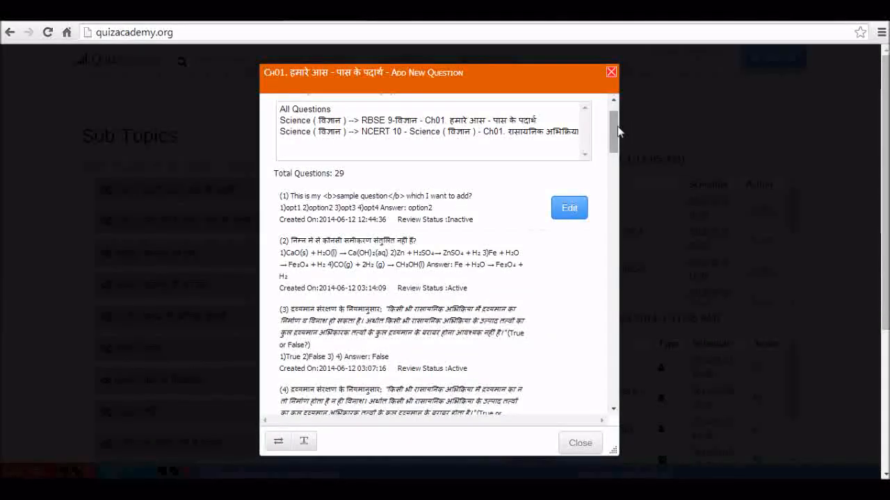
# Close the question contribution dialog and return from the Science (विज्ञान) subtopics to the RBSE Class 9 topics
pyautogui.click(612, 179)
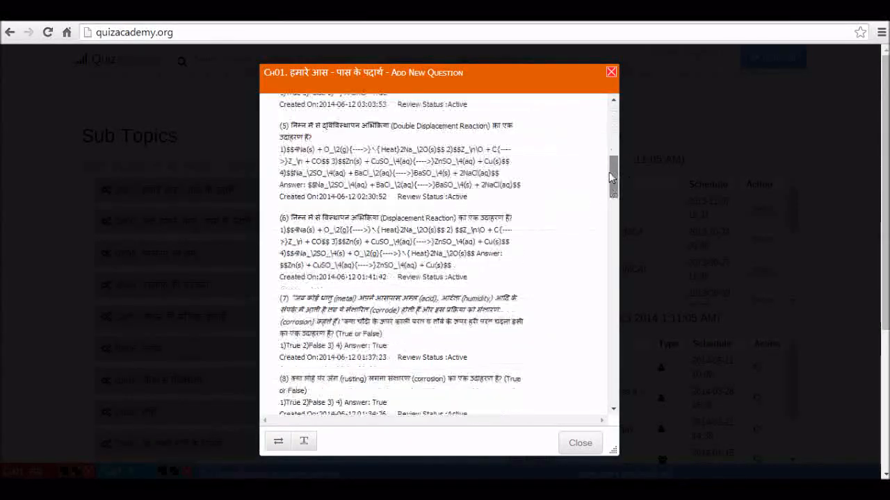
pyautogui.click(582, 443)
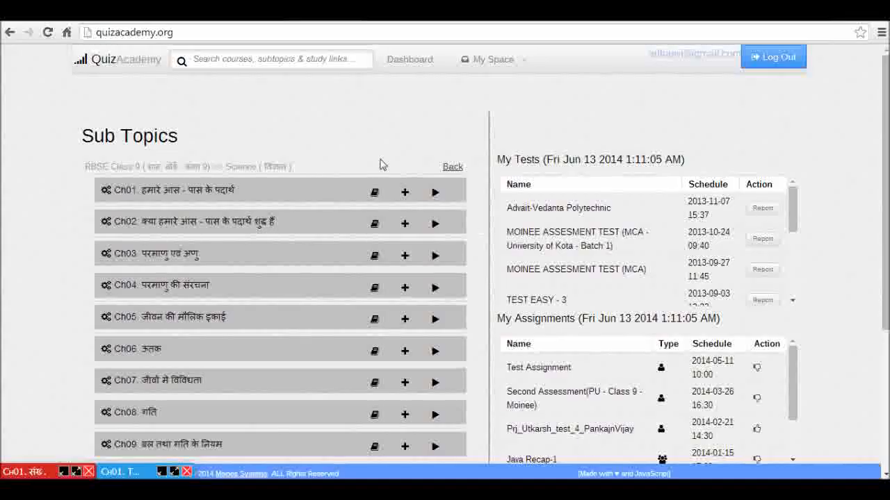
pyautogui.click(490, 60)
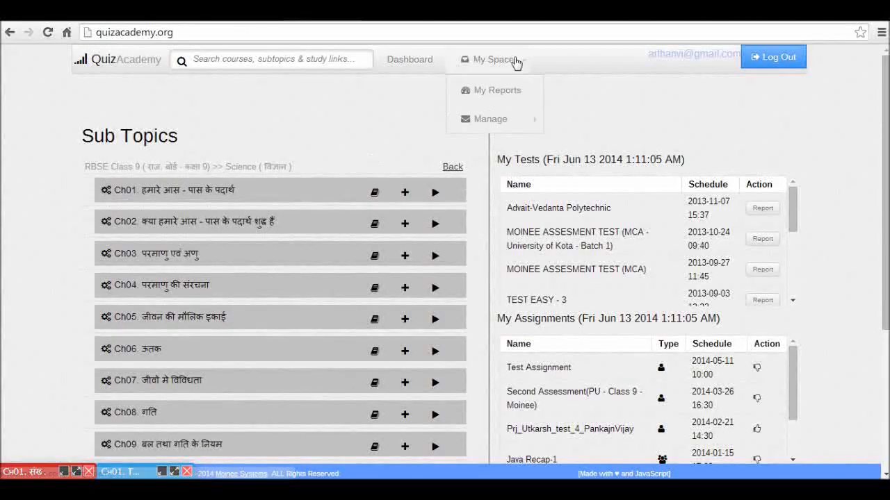
pyautogui.moveTo(510, 130)
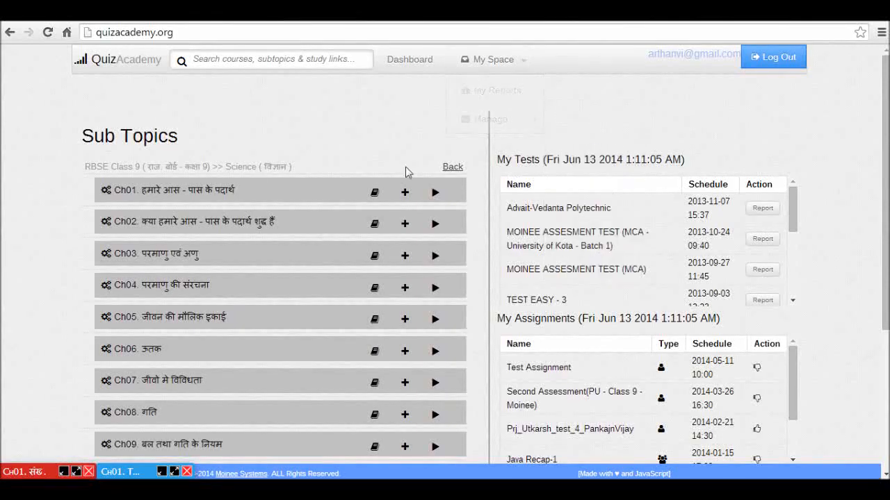
pyautogui.click(451, 167)
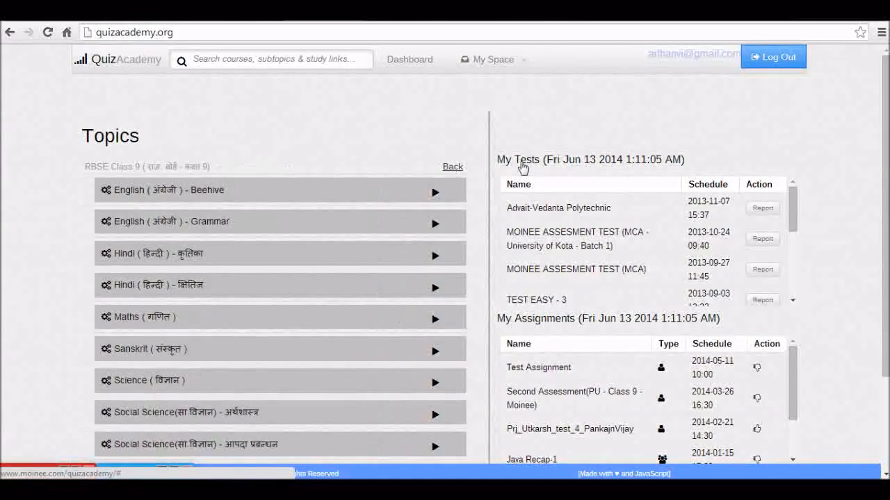
# From the dashboard's course list, start the Ch01 quiz of Science (विज्ञान) in the NCERT Class 10 course
pyautogui.click(422, 64)
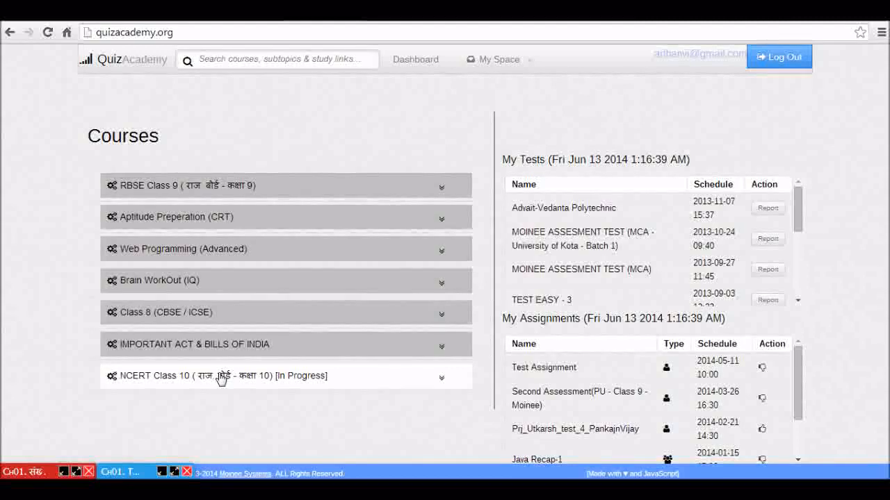
pyautogui.click(221, 379)
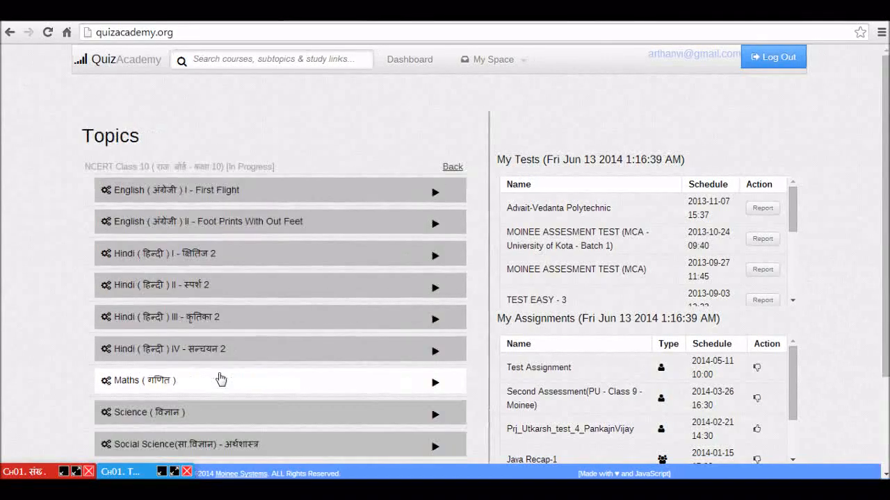
pyautogui.click(170, 420)
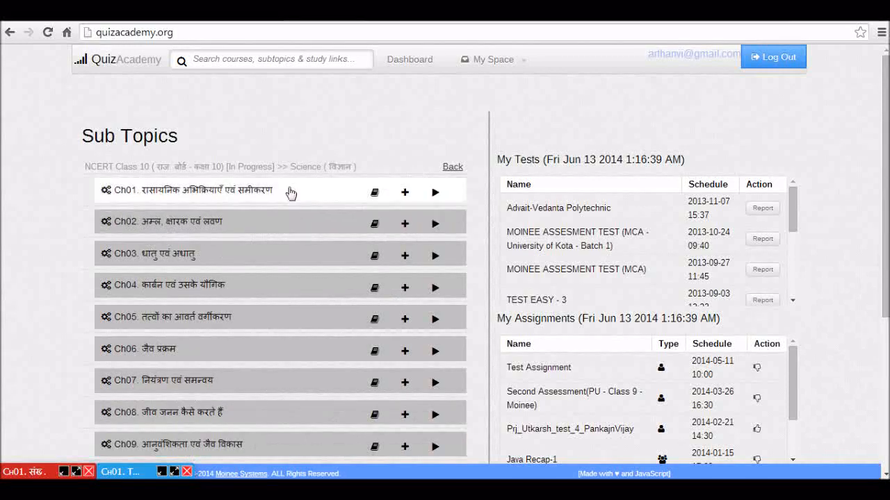
pyautogui.click(251, 197)
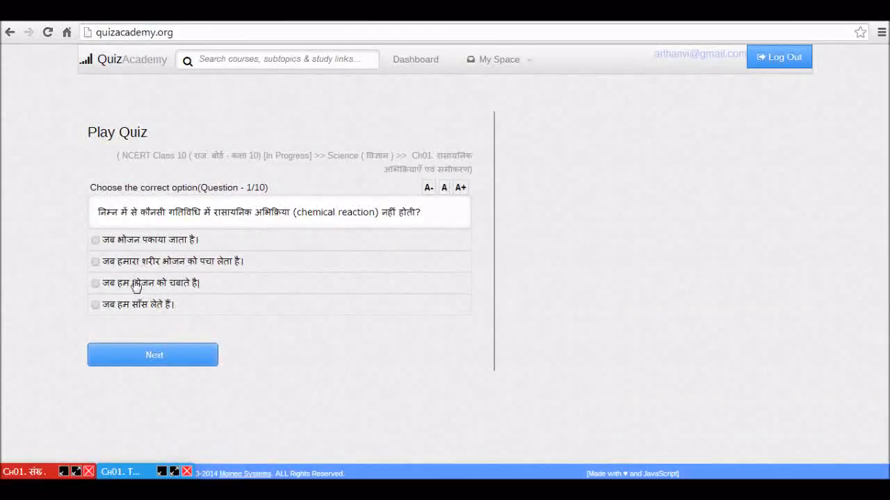
# Submit quiz questions 1 to 4, answering 2 with Chemical Refinement, 3 with लोहे को जंग लग जाती है and 4 with उपचयन (Oxidation)
pyautogui.click(155, 353)
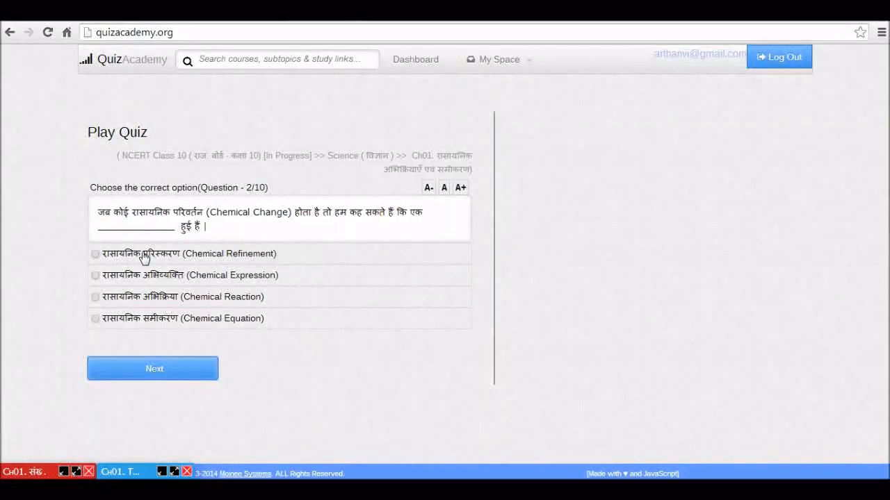
pyautogui.click(144, 256)
pyautogui.click(154, 372)
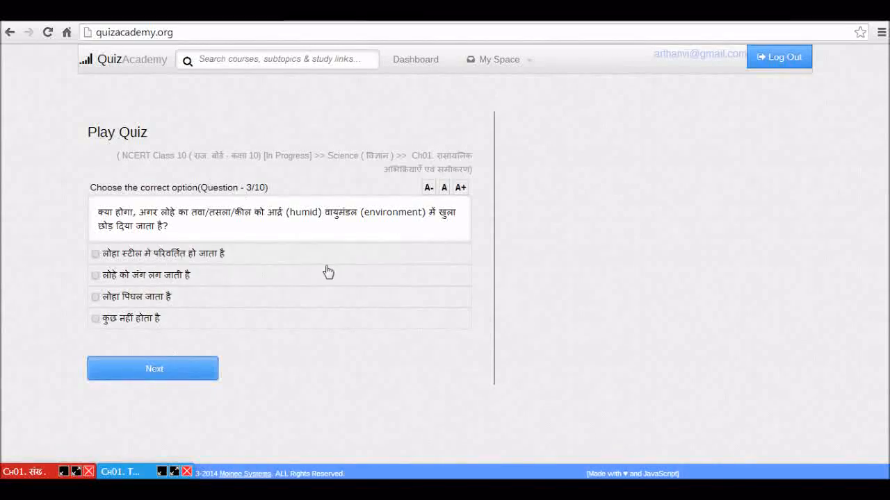
pyautogui.click(145, 277)
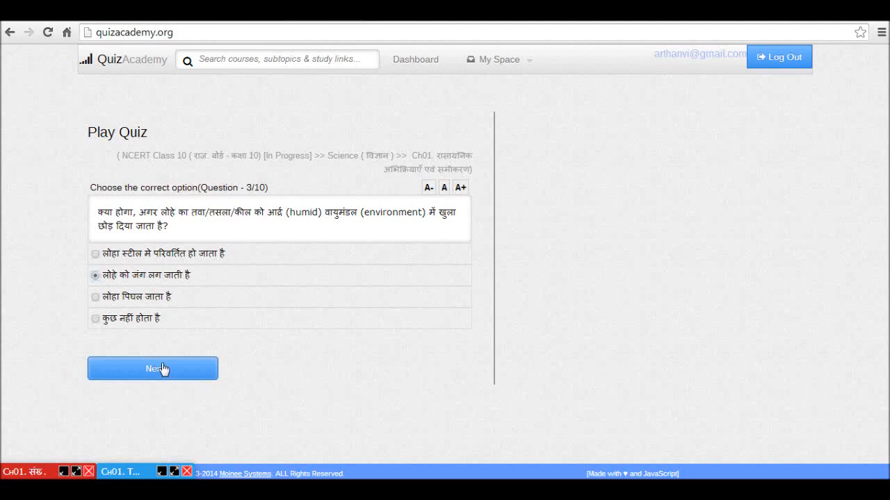
pyautogui.click(163, 368)
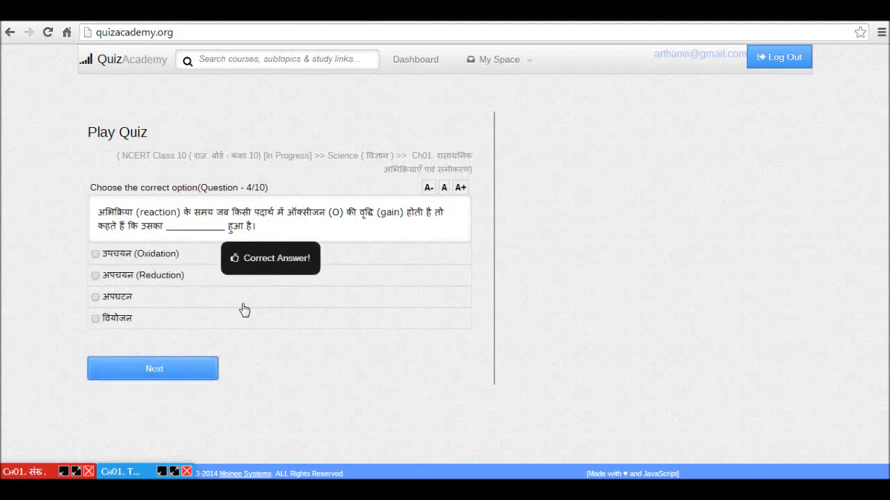
pyautogui.click(132, 255)
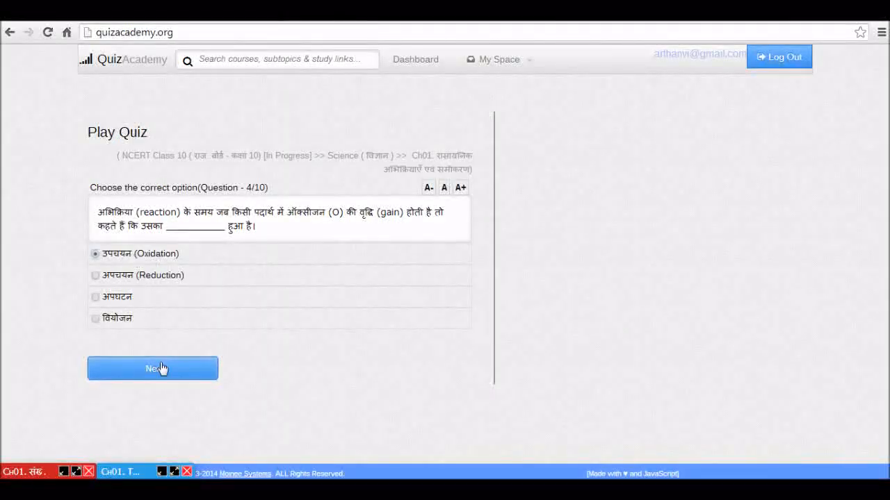
pyautogui.click(160, 369)
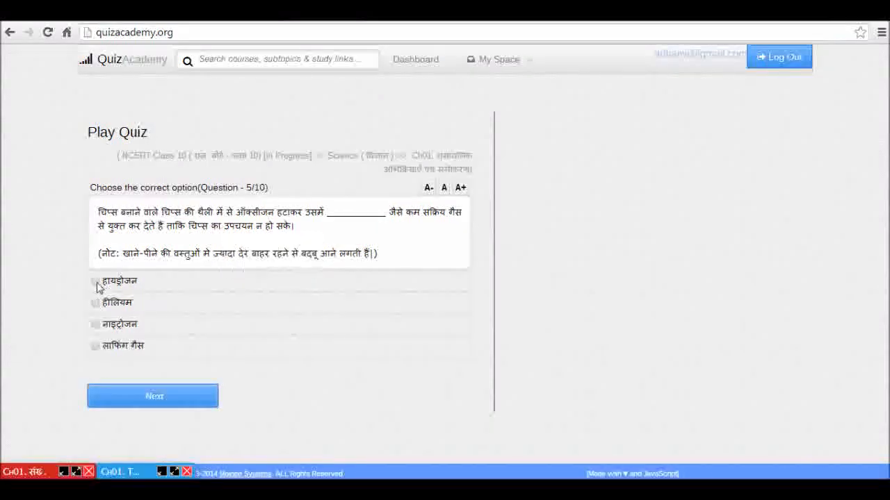
# Submit questions 5 to 8, answering 6 with the oil and fat Reduction option, 7 with रेडॉक्स and 8 with the Zn + CuSO4 reaction
pyautogui.click(173, 402)
pyautogui.click(169, 271)
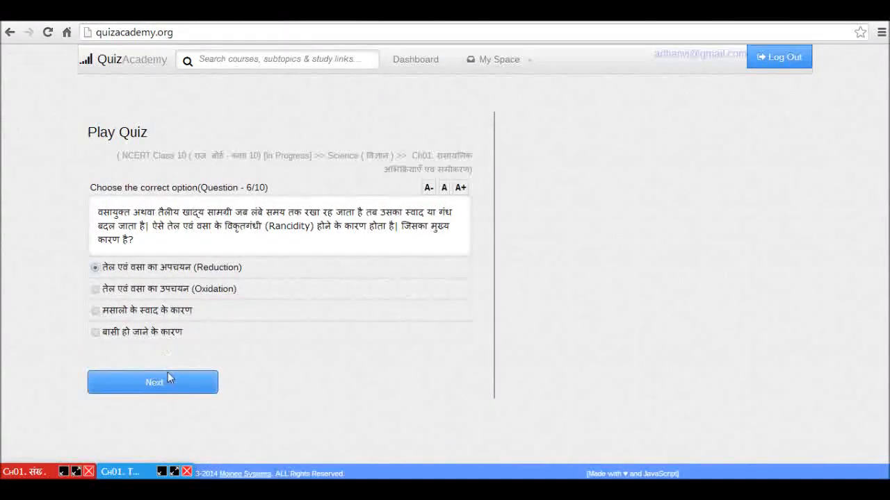
pyautogui.click(168, 382)
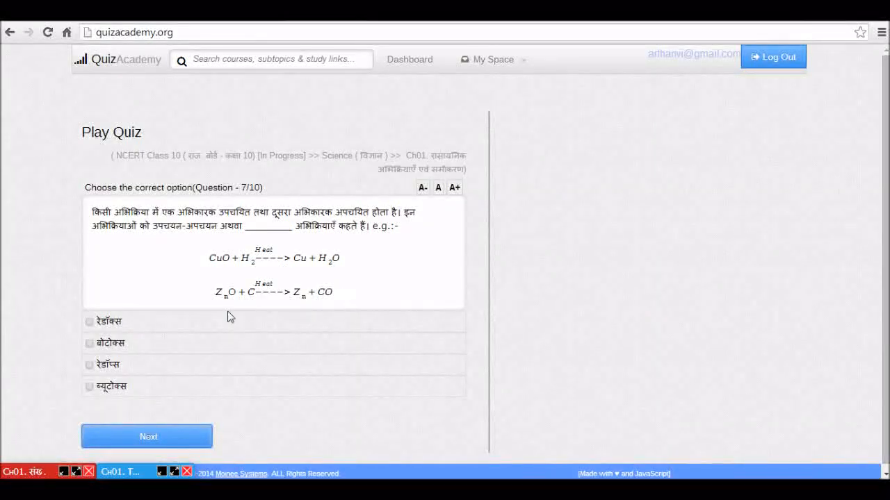
pyautogui.click(103, 323)
pyautogui.click(142, 434)
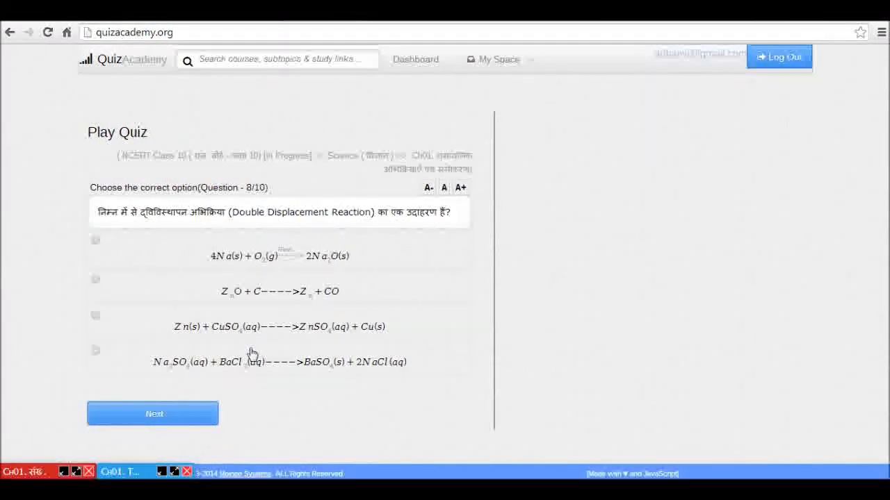
pyautogui.click(250, 326)
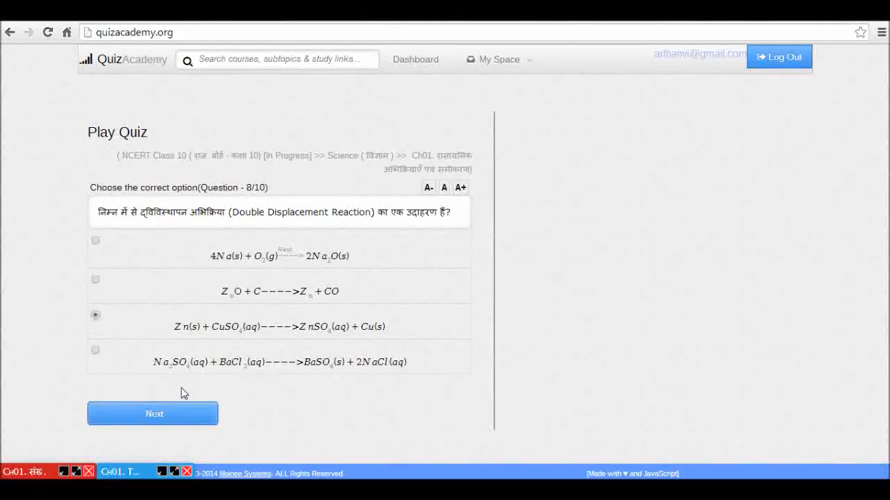
pyautogui.click(166, 416)
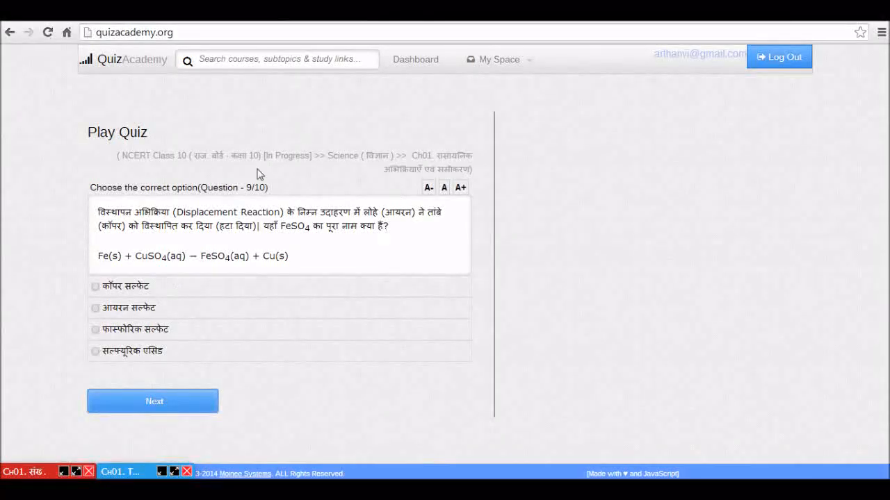
# Leave the quiz for the dashboard and look through the Manage options of My Space
pyautogui.click(411, 61)
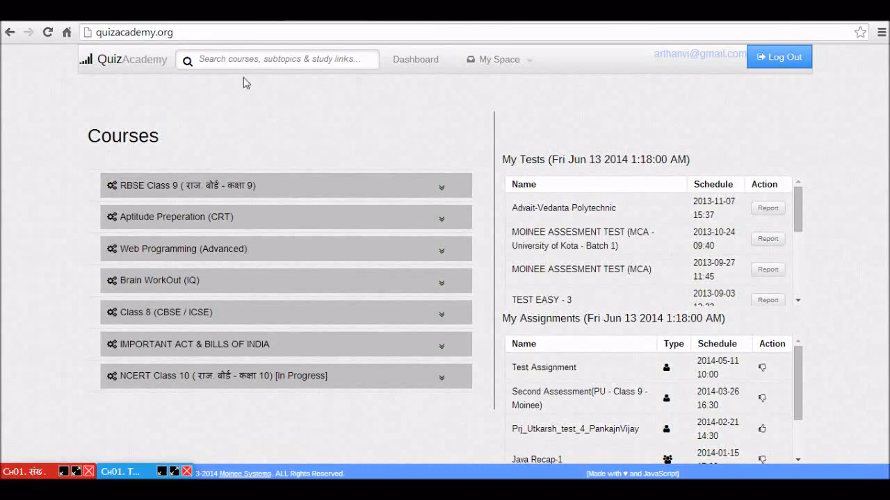
pyautogui.click(108, 313)
pyautogui.click(293, 60)
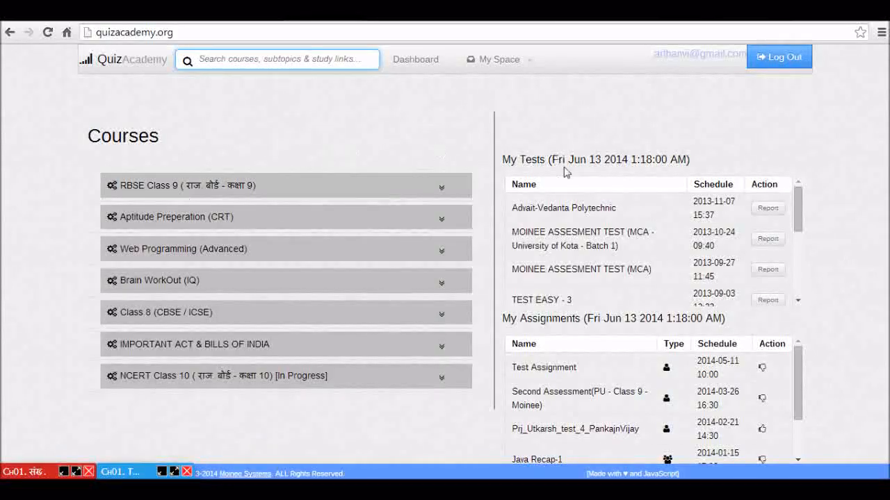
pyautogui.moveTo(488, 60)
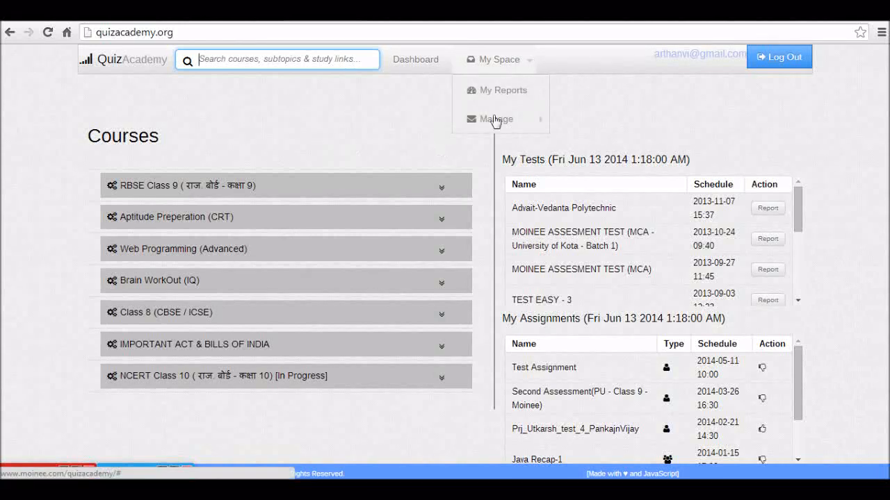
pyautogui.moveTo(508, 123)
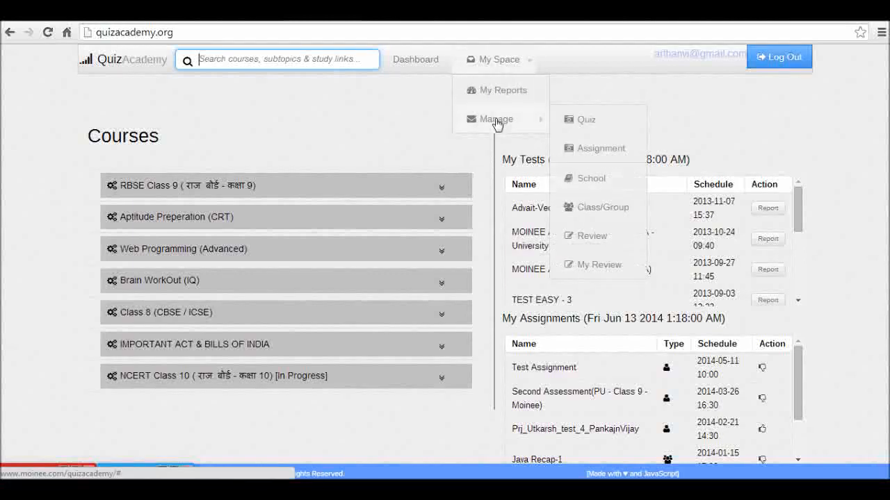
# View the Chapter PDF study link for Ch01 of RBSE Class 9 Science (विज्ञान) and put its window away
pyautogui.click(317, 191)
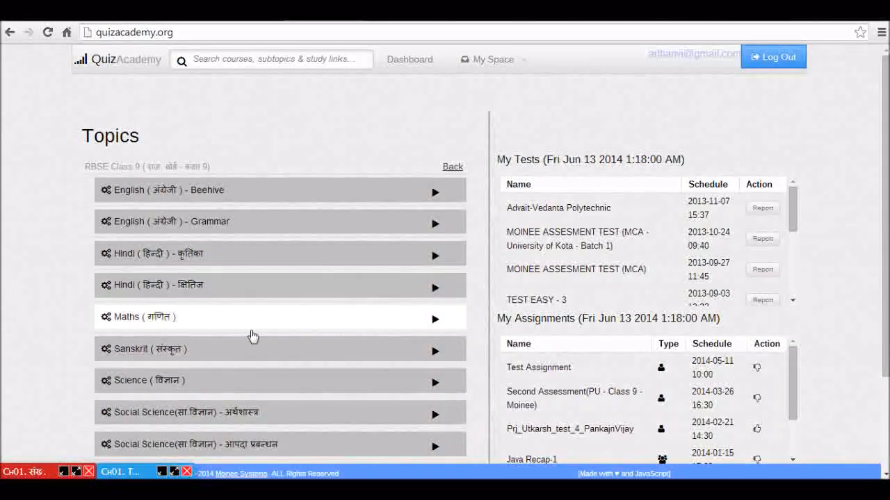
pyautogui.click(246, 387)
pyautogui.click(373, 195)
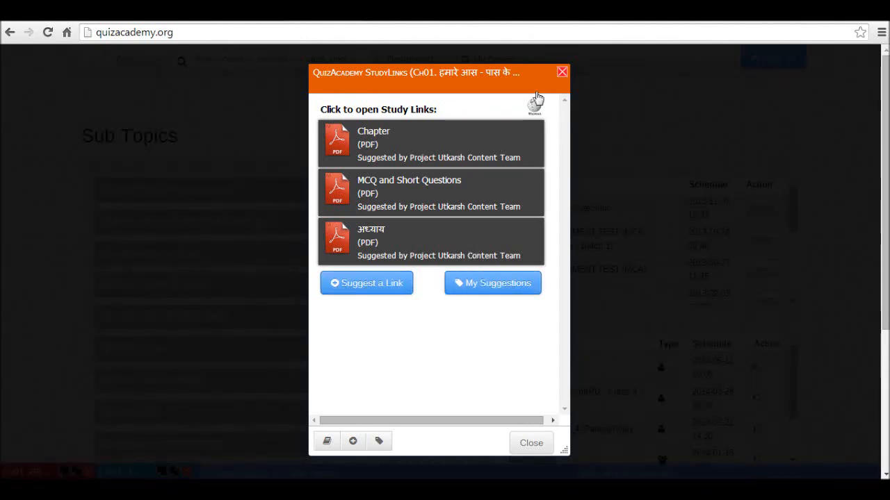
pyautogui.click(437, 153)
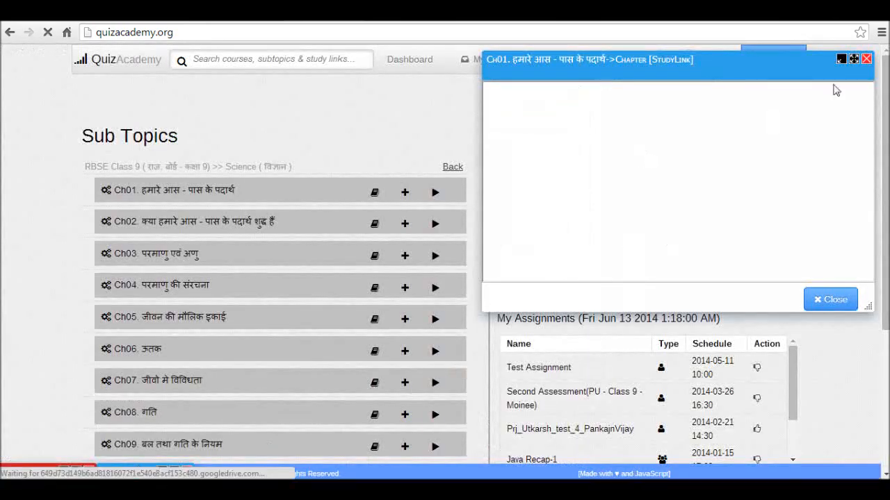
pyautogui.click(866, 59)
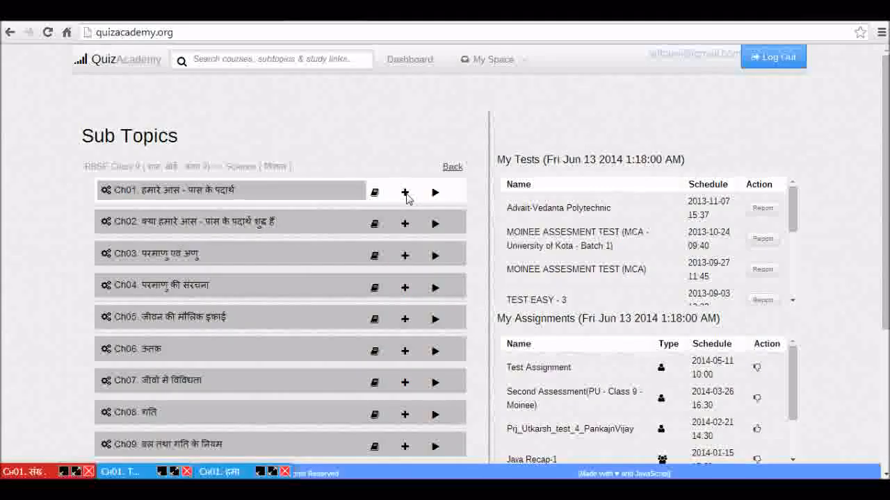
# Open My Reports to view the historic quiz scores and the topic tags
pyautogui.click(494, 61)
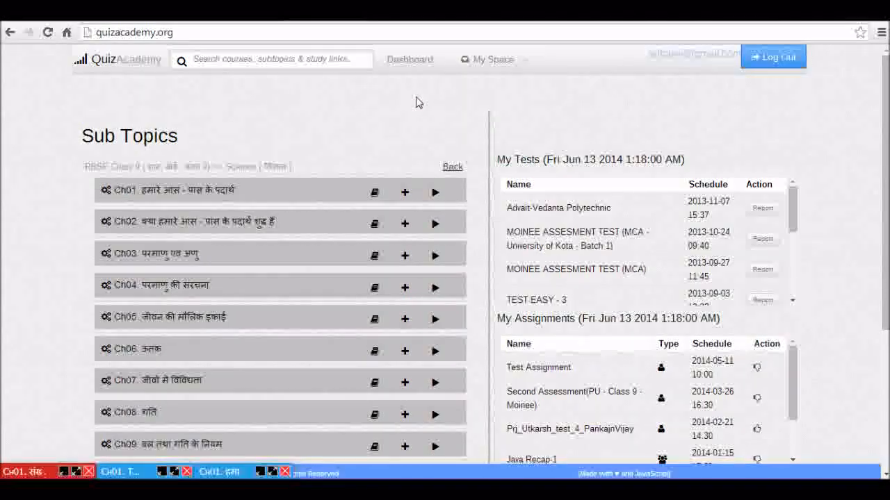
pyautogui.moveTo(496, 65)
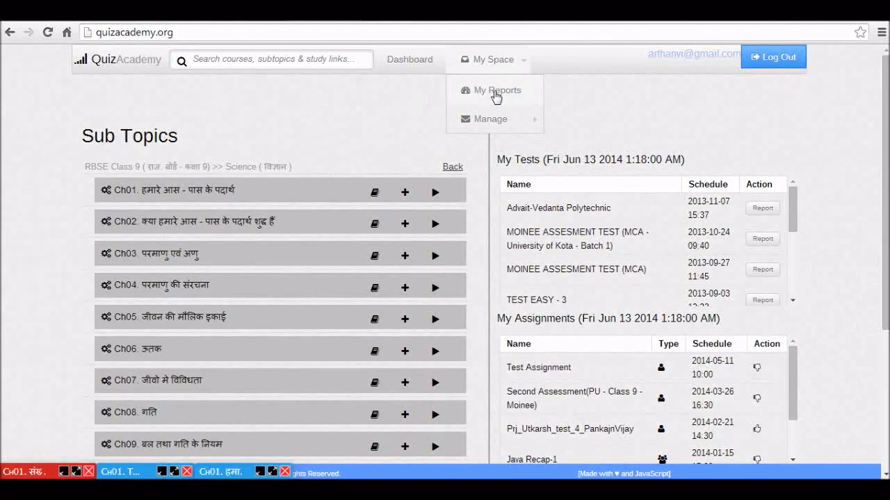
pyautogui.click(497, 96)
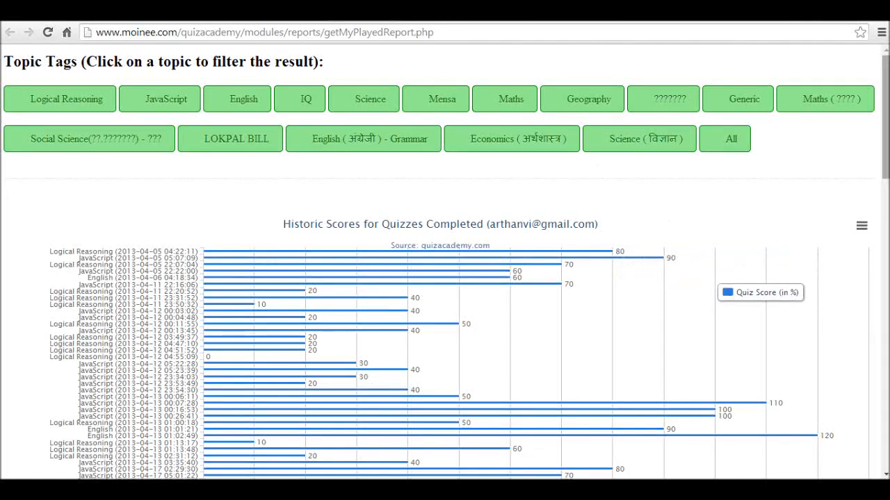
pyautogui.moveTo(886, 130)
pyautogui.mouseDown()
pyautogui.moveTo(886, 291)
pyautogui.moveTo(886, 84)
pyautogui.moveTo(886, 132)
pyautogui.mouseUp()
pyautogui.scroll(1, 860, 122)
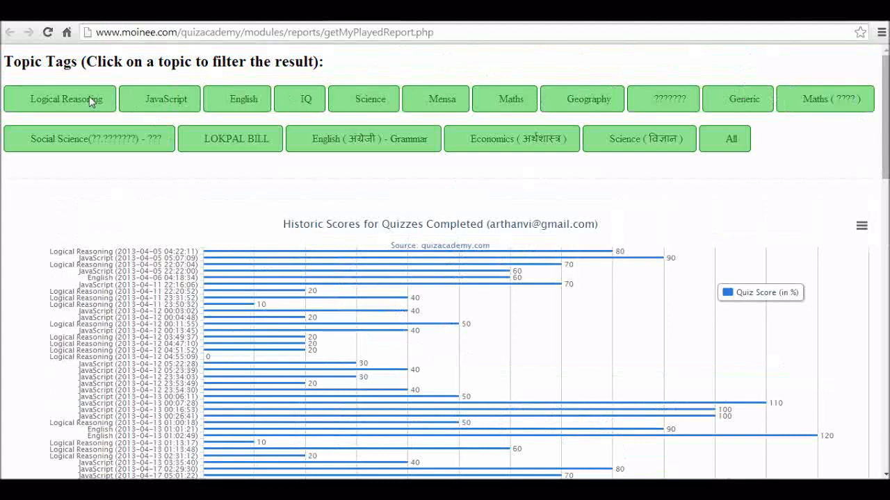
# Filter the score report by the JavaScript topic and look through its historic quiz scores
pyautogui.click(166, 99)
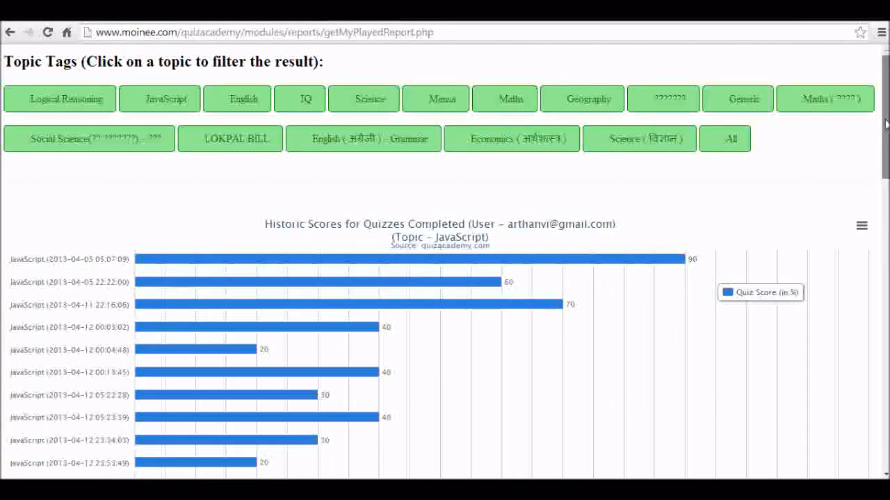
pyautogui.moveTo(886, 124); pyautogui.dragTo(875, 260)
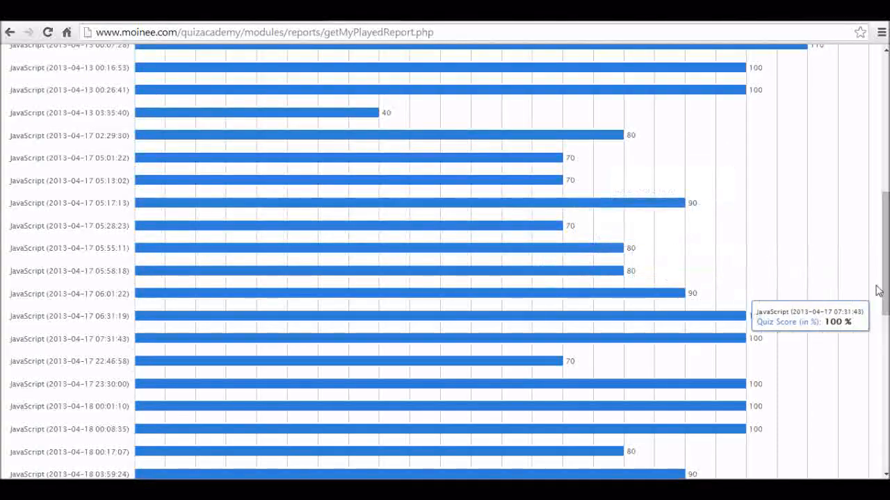
pyautogui.scroll(-3, 884, 313)
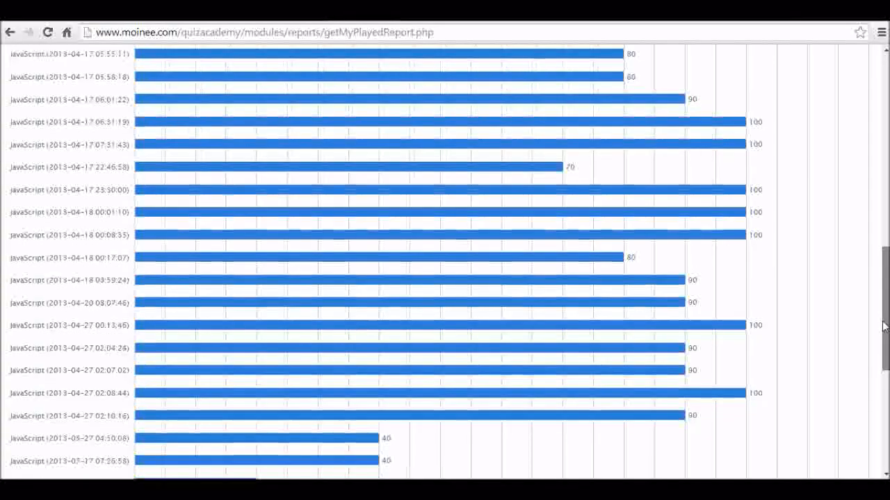
pyautogui.moveTo(884, 324); pyautogui.dragTo(881, 327)
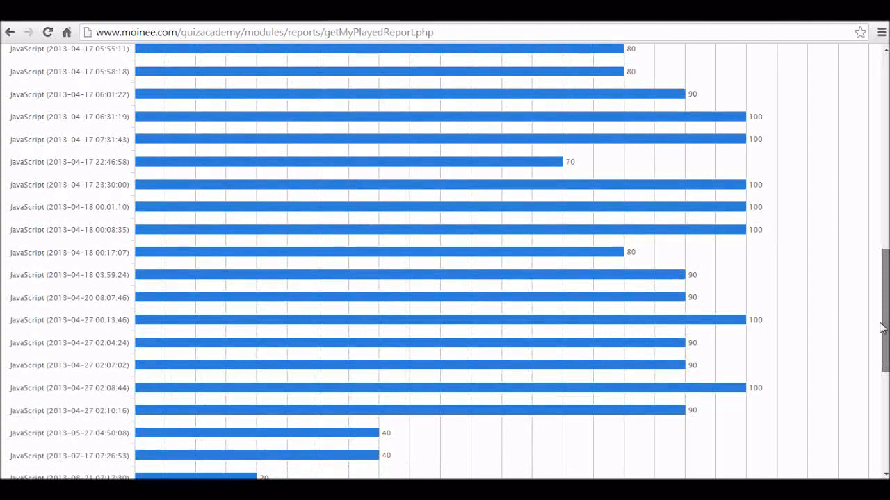
pyautogui.moveTo(881, 327); pyautogui.dragTo(881, 339)
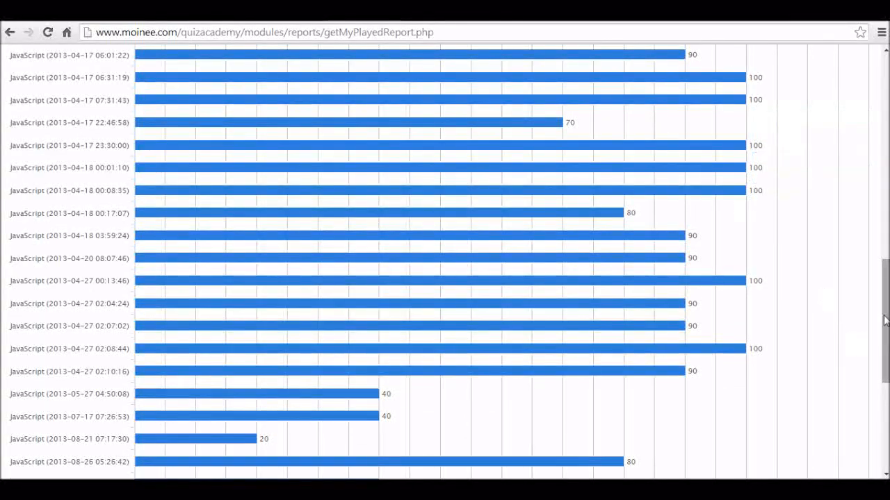
pyautogui.moveTo(884, 320); pyautogui.dragTo(878, 115)
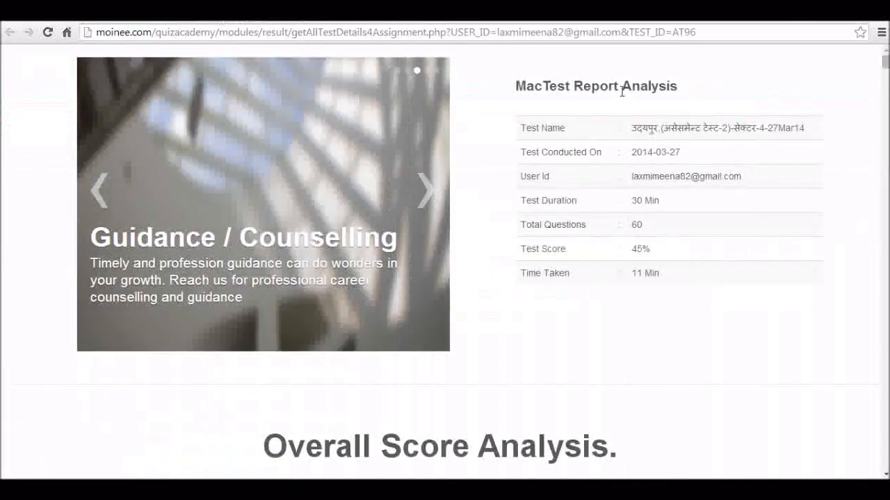
# Review the MacTest Report Analysis and inspect the Correct and Not Attempted shares in the Overall Score pie chart
pyautogui.moveTo(515, 87); pyautogui.dragTo(671, 87)
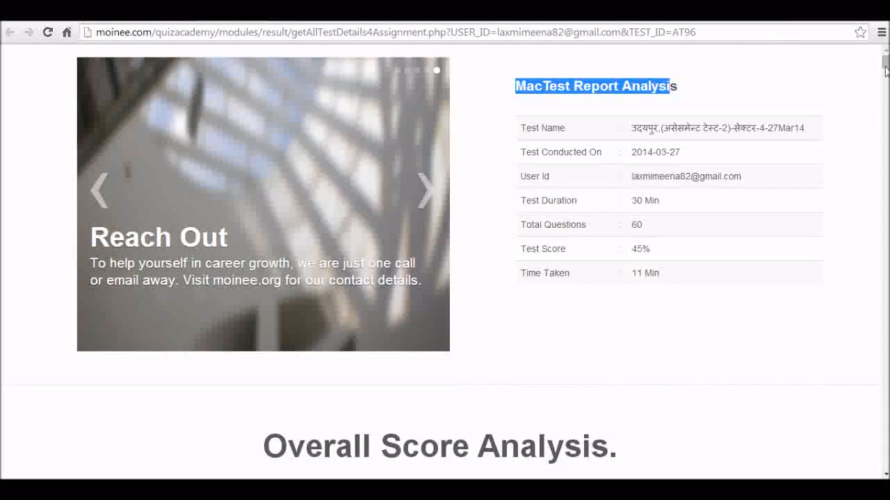
pyautogui.click(815, 95)
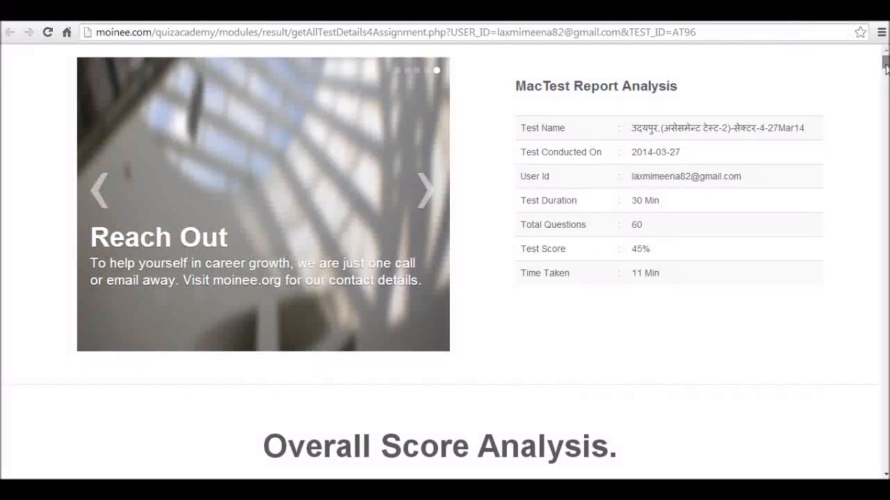
pyautogui.moveTo(885, 65); pyautogui.dragTo(687, 174)
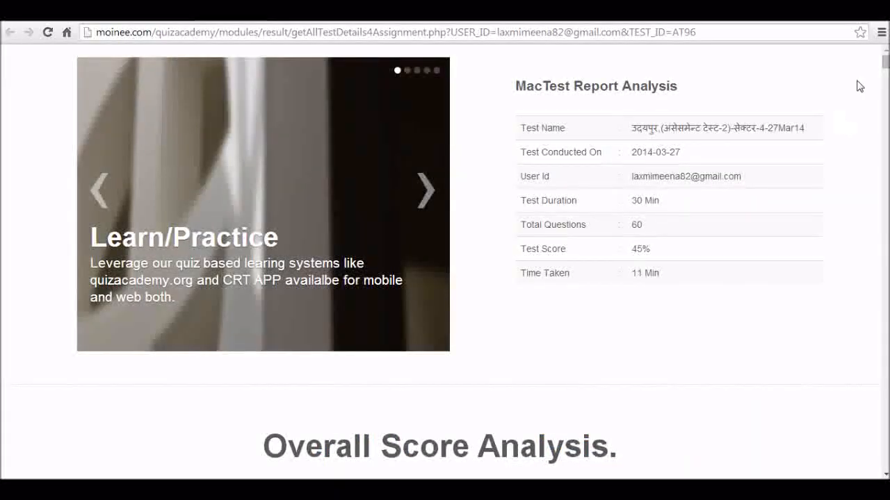
pyautogui.moveTo(886, 65); pyautogui.dragTo(885, 72)
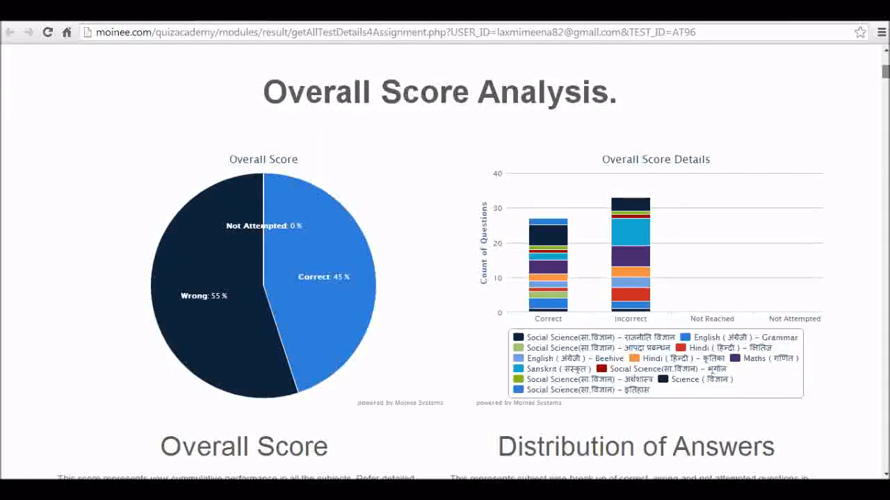
pyautogui.moveTo(305, 267)
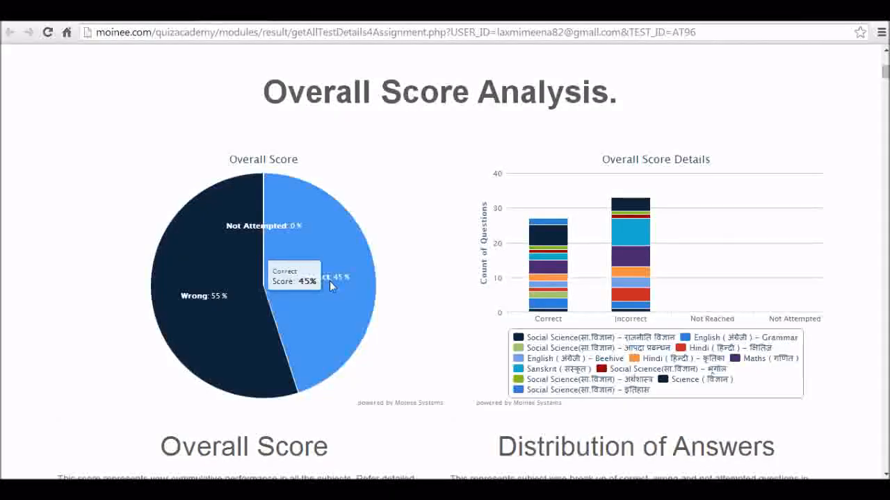
pyautogui.moveTo(263, 227)
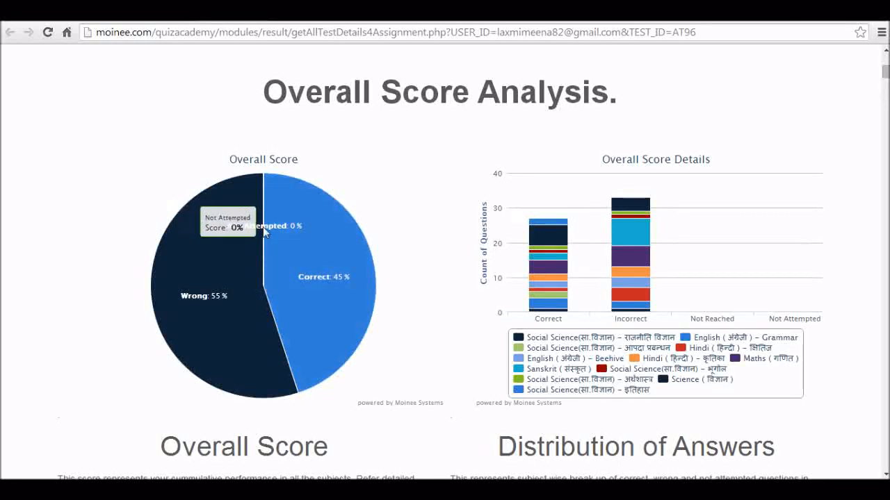